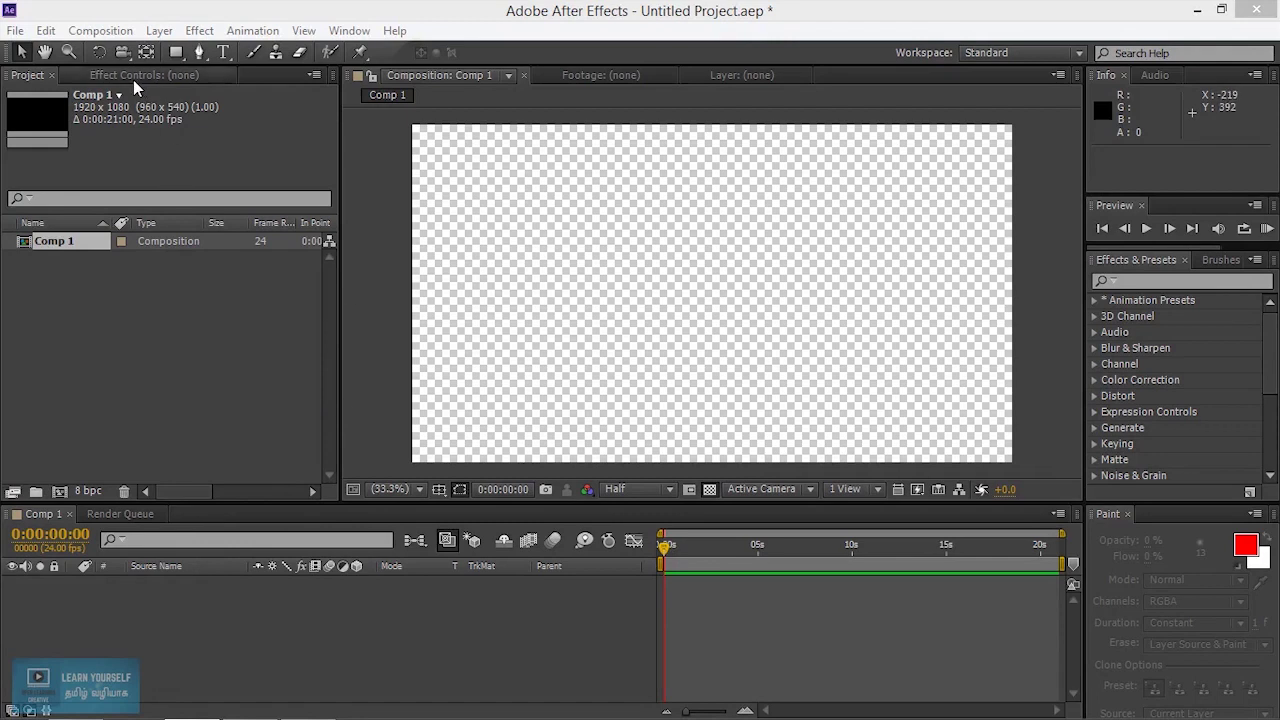
Open the Layer menu to begin adding a layer to the empty Comp 1
{"action": "left_click", "coordinate": [160, 32]}
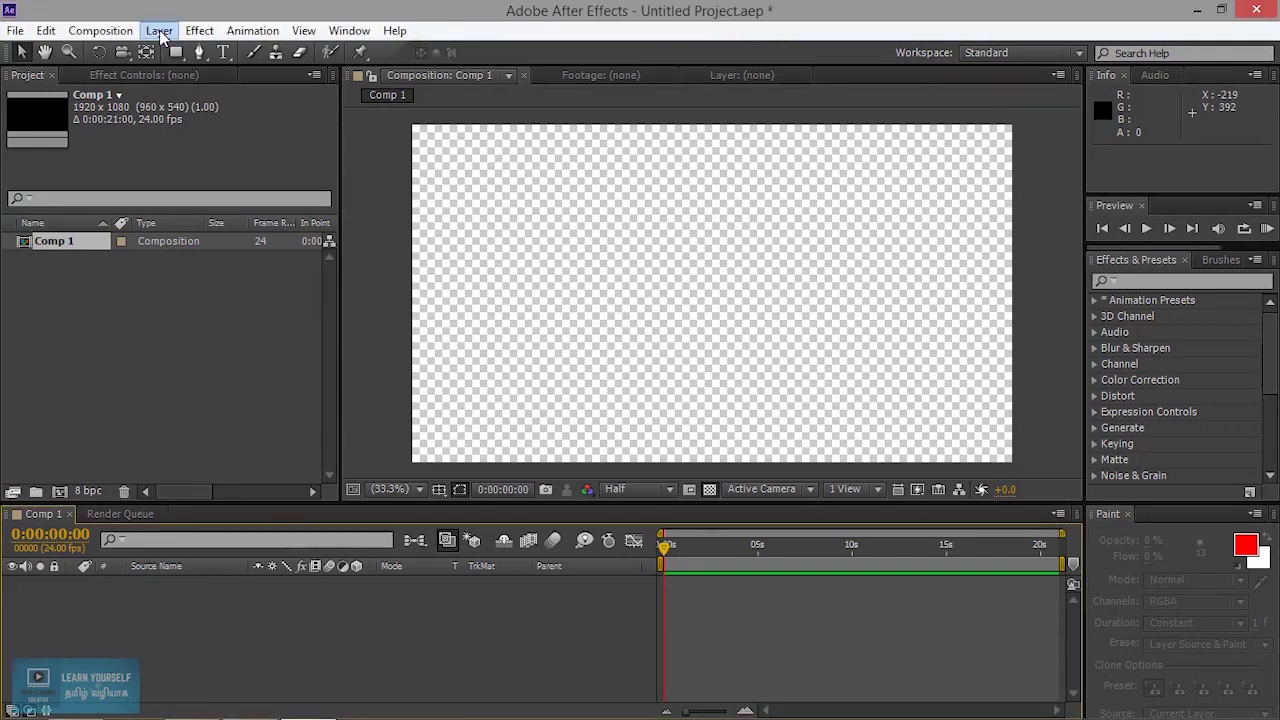
Add a full-frame dark gray solid layer to Comp 1
{"action": "mouse_move", "coordinate": [195, 49]}
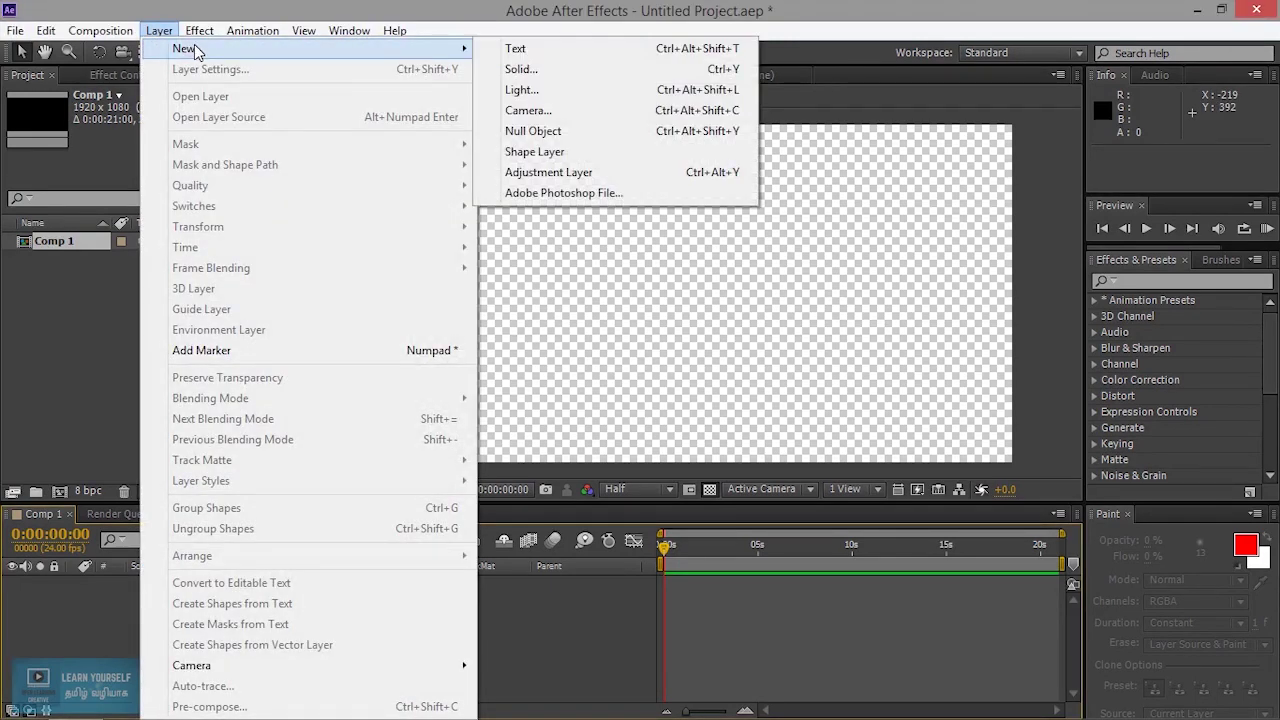
{"action": "left_click", "coordinate": [592, 68]}
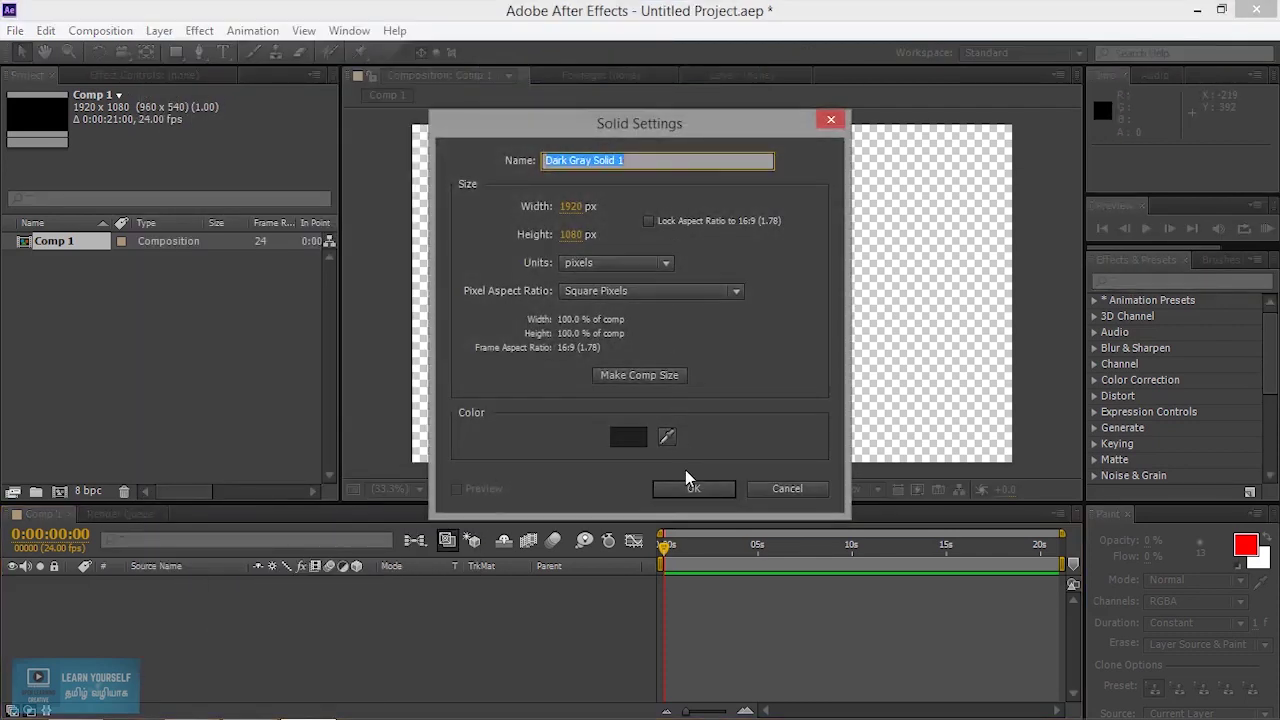
{"action": "left_click", "coordinate": [694, 488]}
Add a second full-frame solid coloured bright red, then search Effects for 'car'
{"action": "left_click", "coordinate": [193, 33]}
{"action": "mouse_move", "coordinate": [160, 31]}
{"action": "mouse_move", "coordinate": [366, 50]}
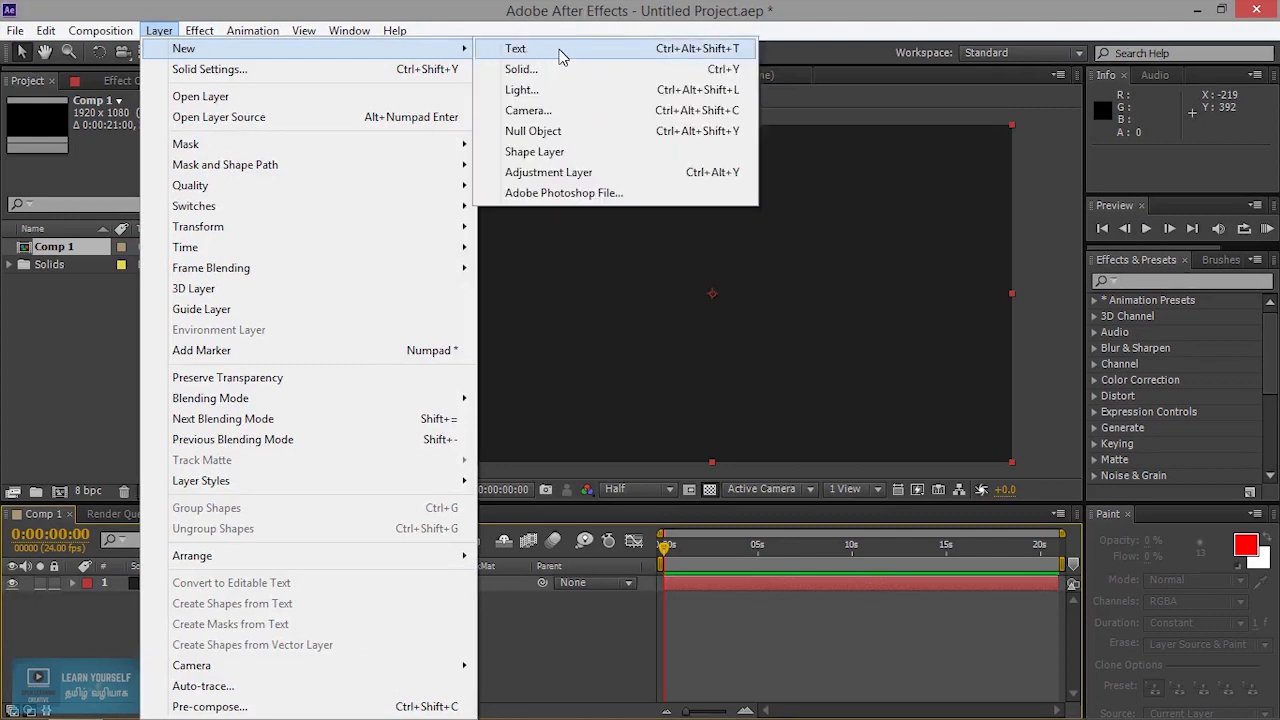
{"action": "left_click", "coordinate": [560, 69]}
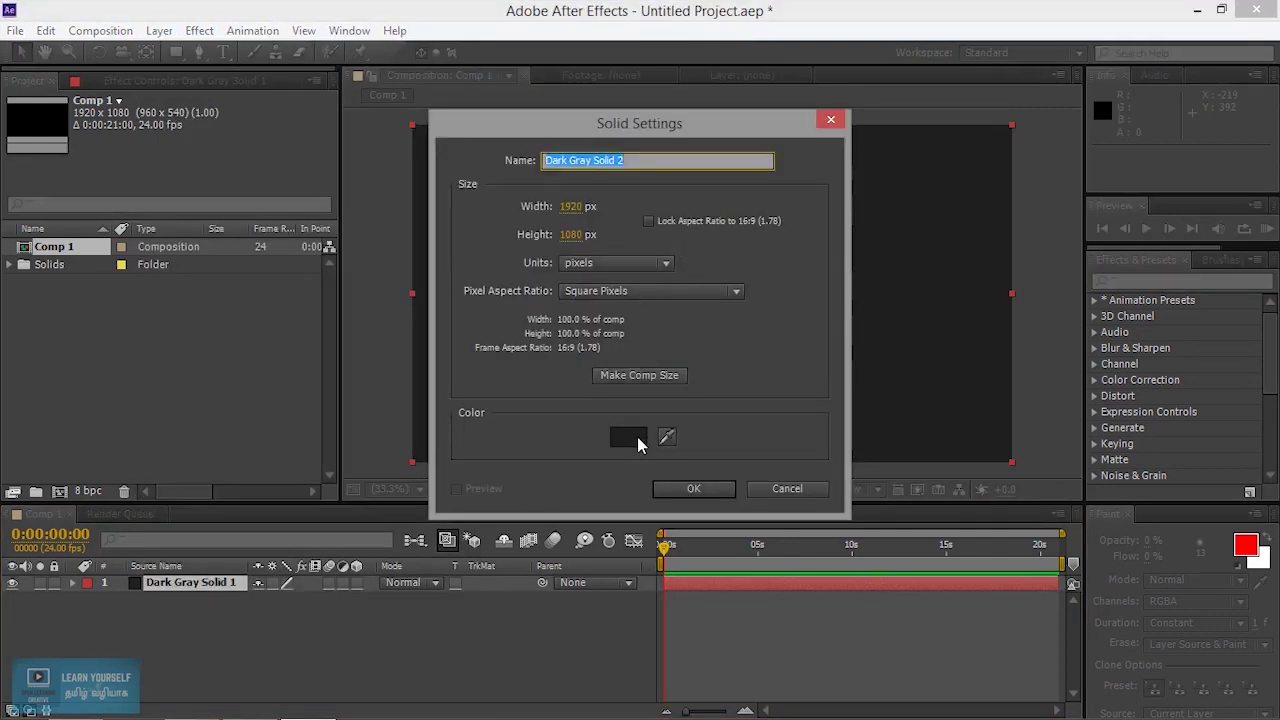
{"action": "left_click", "coordinate": [640, 444]}
{"action": "left_click_drag", "start_coordinate": [977, 368], "coordinate": [1030, 268]}
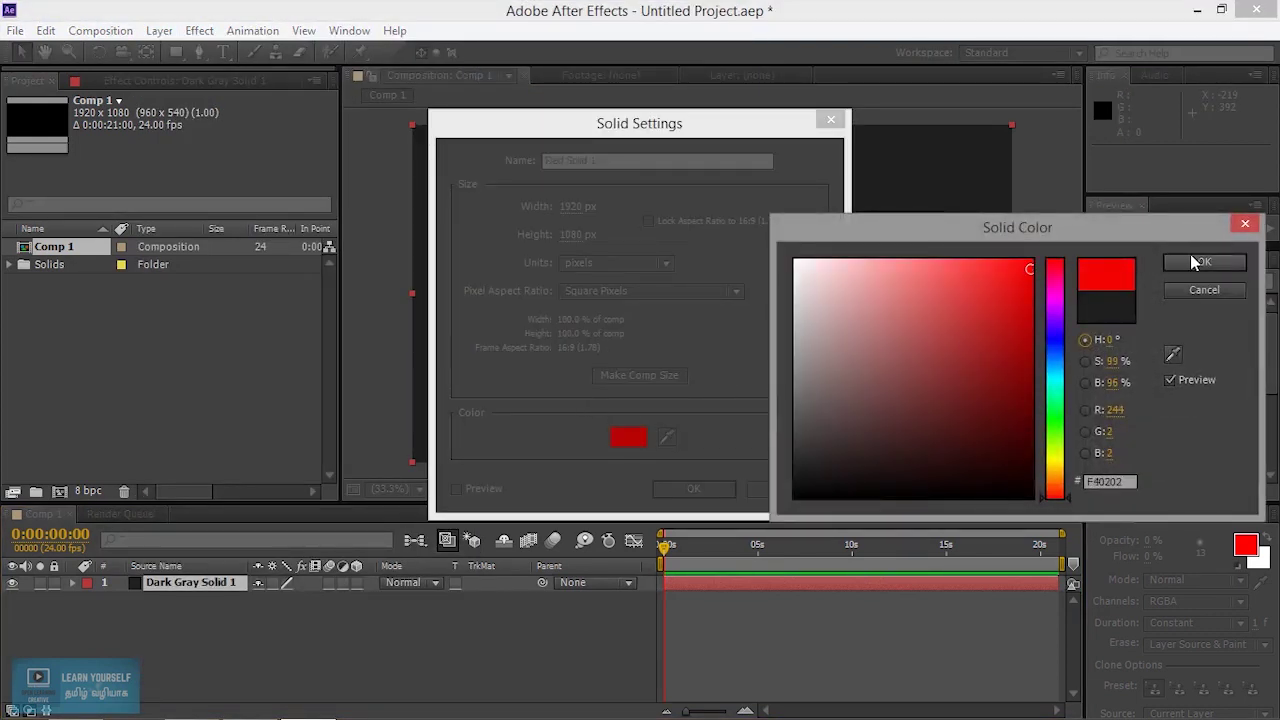
{"action": "left_click", "coordinate": [1200, 262]}
{"action": "left_click", "coordinate": [693, 488]}
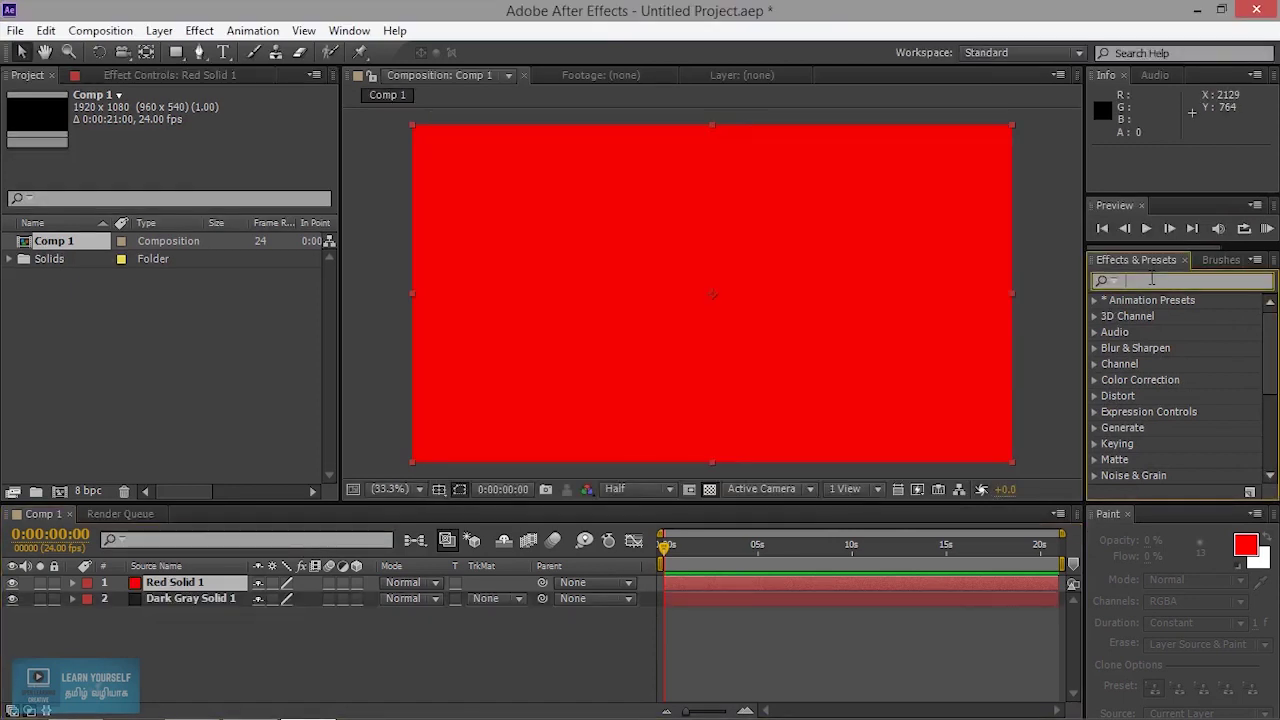
{"action": "left_click", "coordinate": [1152, 279]}
{"action": "type", "text": "car"}
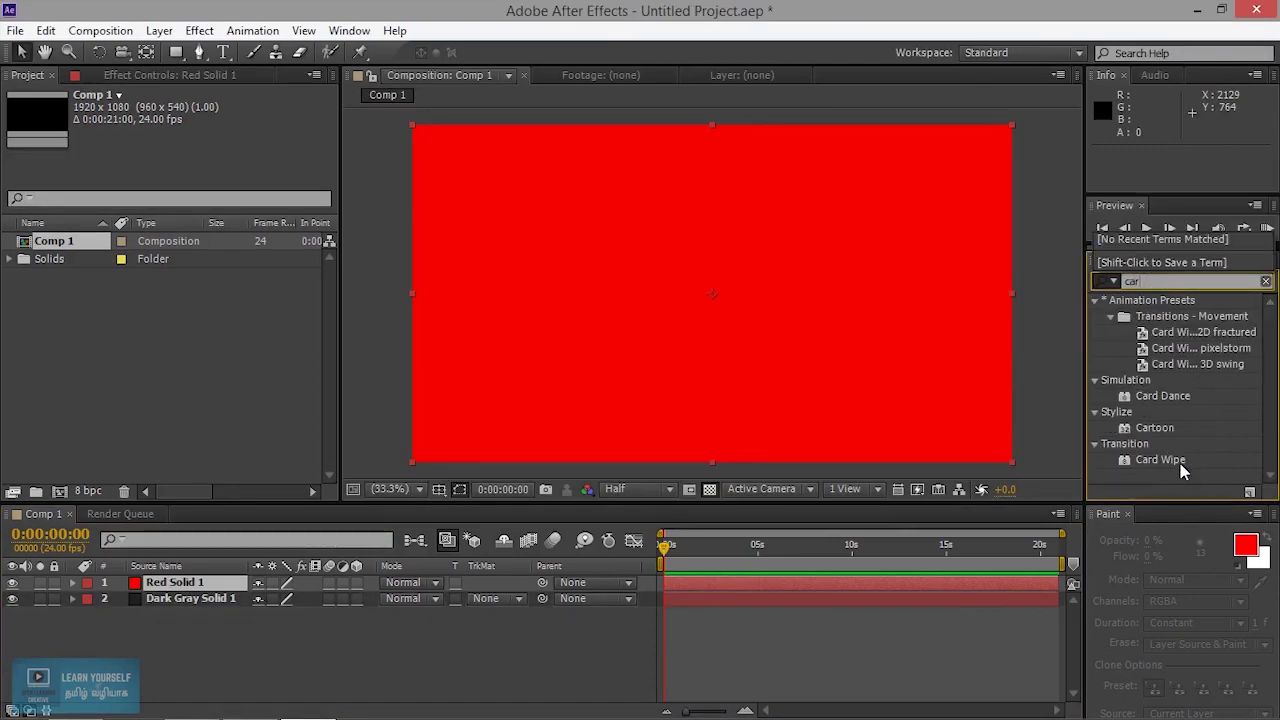
Apply Card Wipe to Red Solid 1 and set Transition Completion to 19%
{"action": "left_click_drag", "start_coordinate": [1160, 459], "coordinate": [809, 396]}
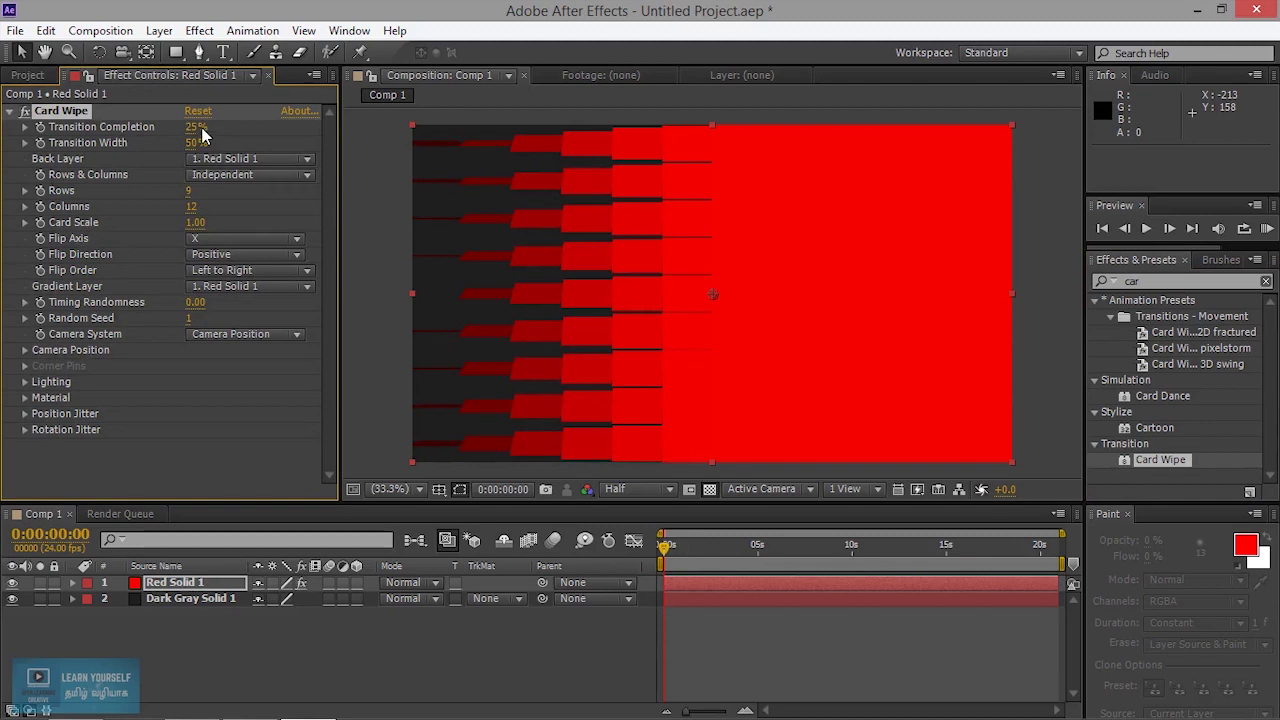
{"action": "left_click_drag", "start_coordinate": [196, 127], "coordinate": [215, 127]}
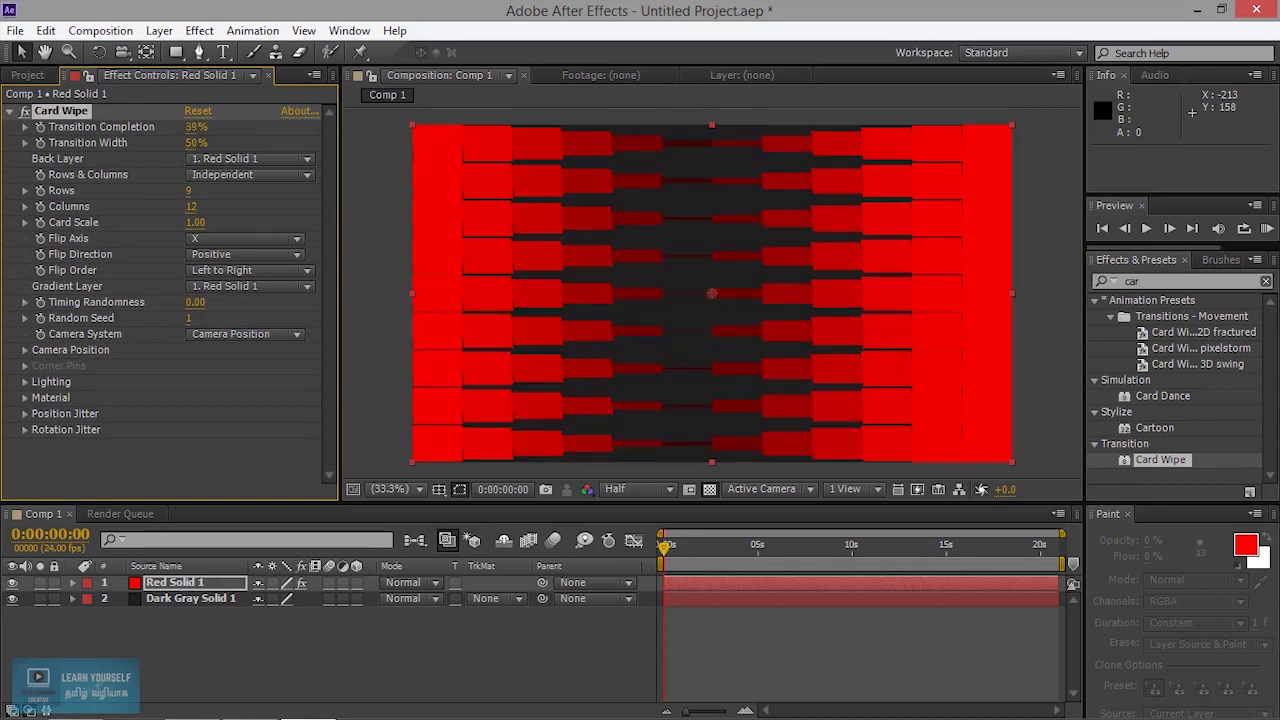
{"action": "left_click_drag", "start_coordinate": [196, 127], "coordinate": [100, 380]}
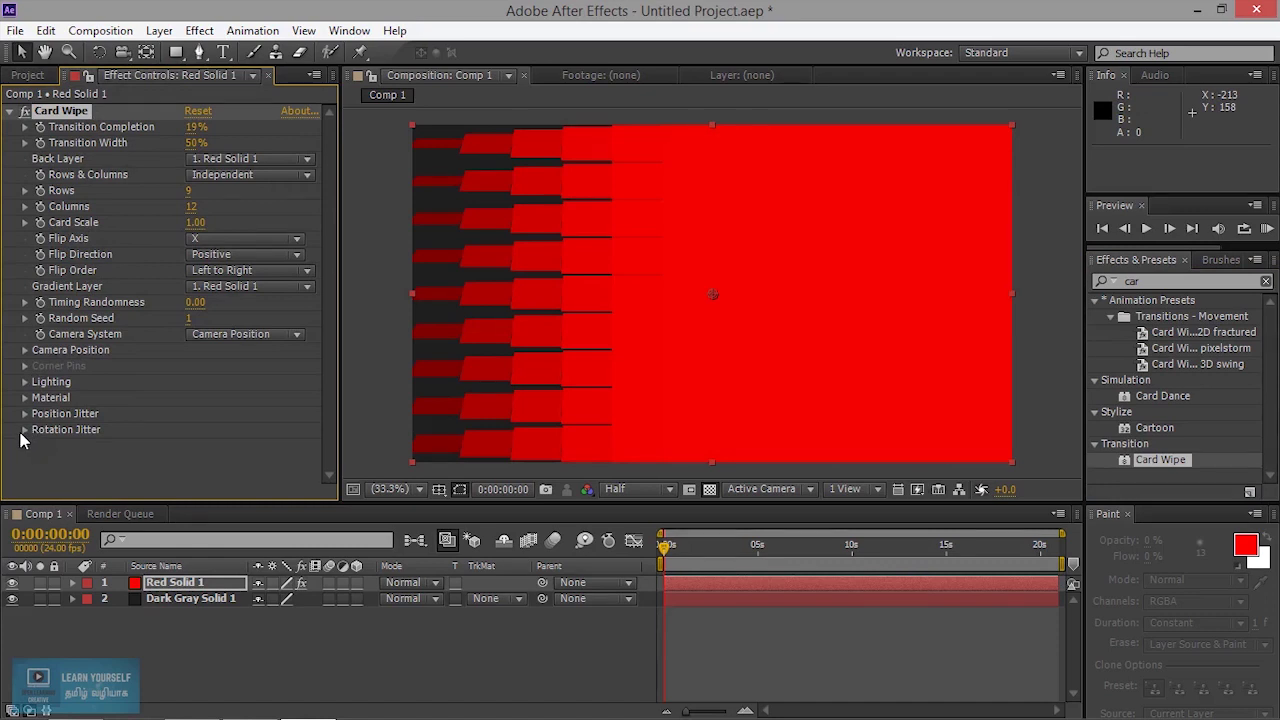
{"action": "left_click", "coordinate": [25, 430]}
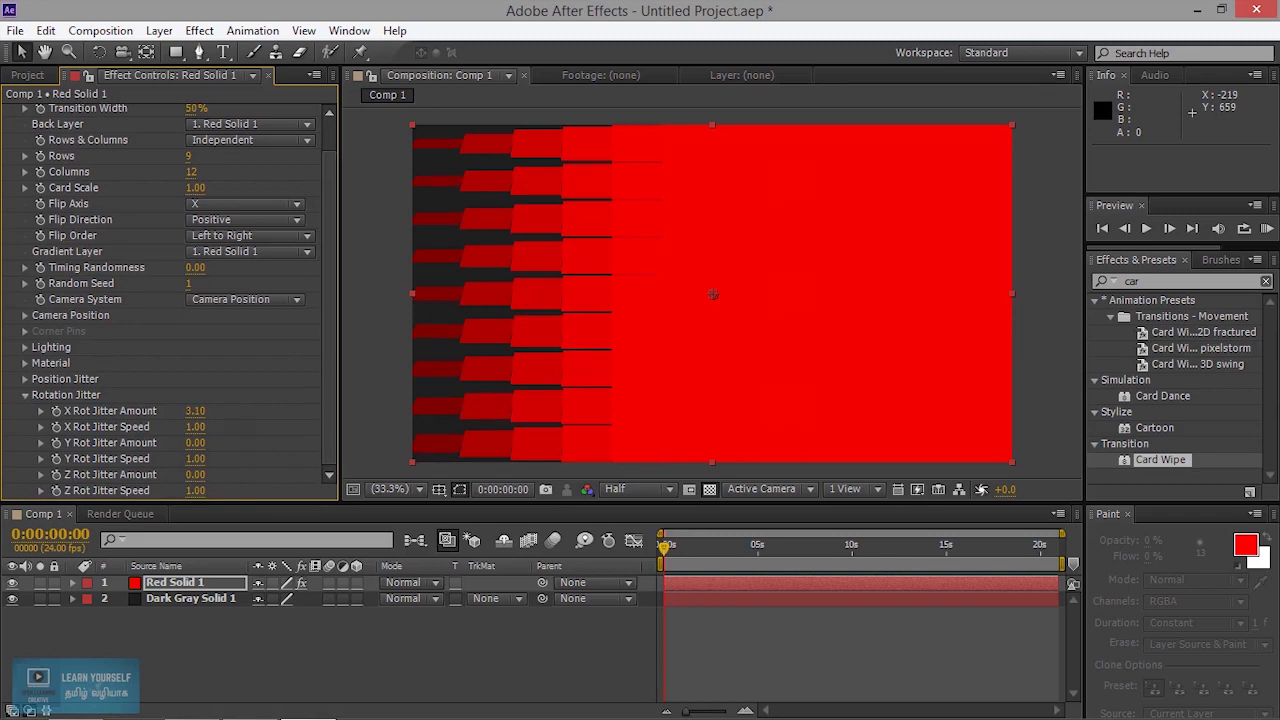
Set the Card Wipe X Rot Jitter Amount to about 19
{"action": "type", "text": "12.1"}
{"action": "key", "text": "Return"}
{"action": "left_click_drag", "start_coordinate": [198, 410], "coordinate": [250, 410]}
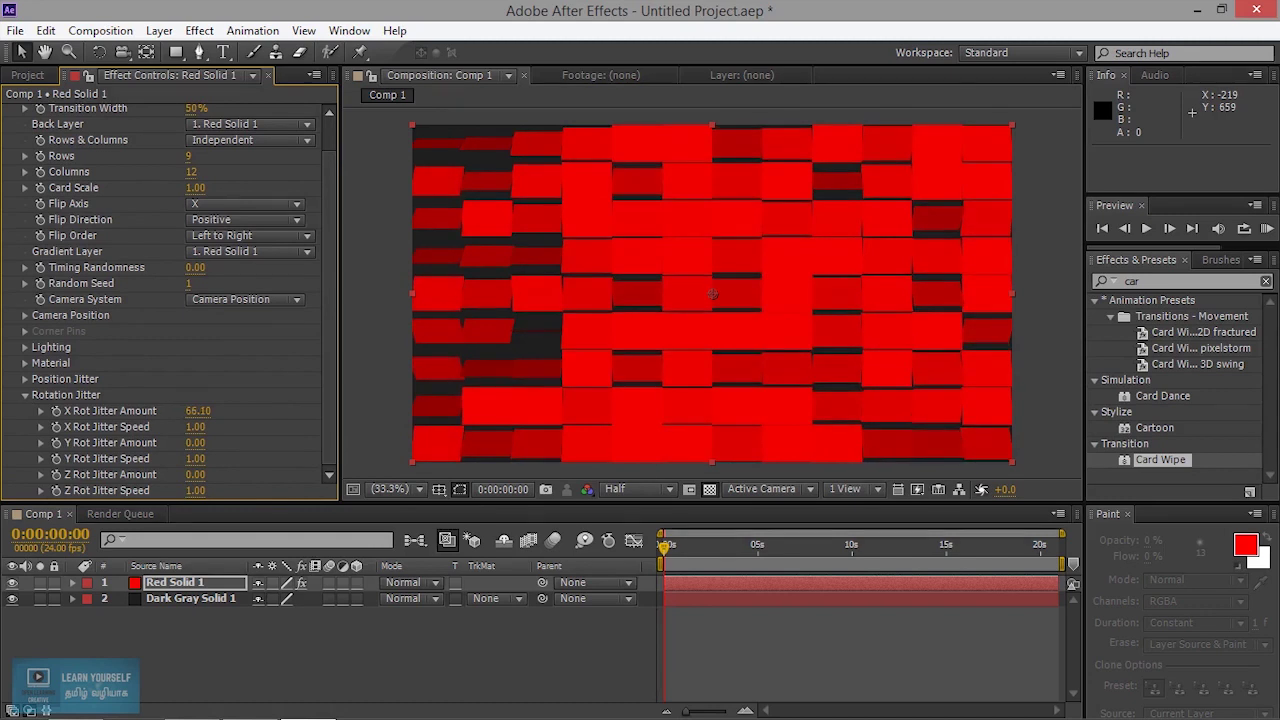
{"action": "left_click_drag", "start_coordinate": [250, 410], "coordinate": [206, 410]}
Adjust Position Jitter, X about 1.69, and add Z jitter of 8.20
{"action": "left_click", "coordinate": [25, 380]}
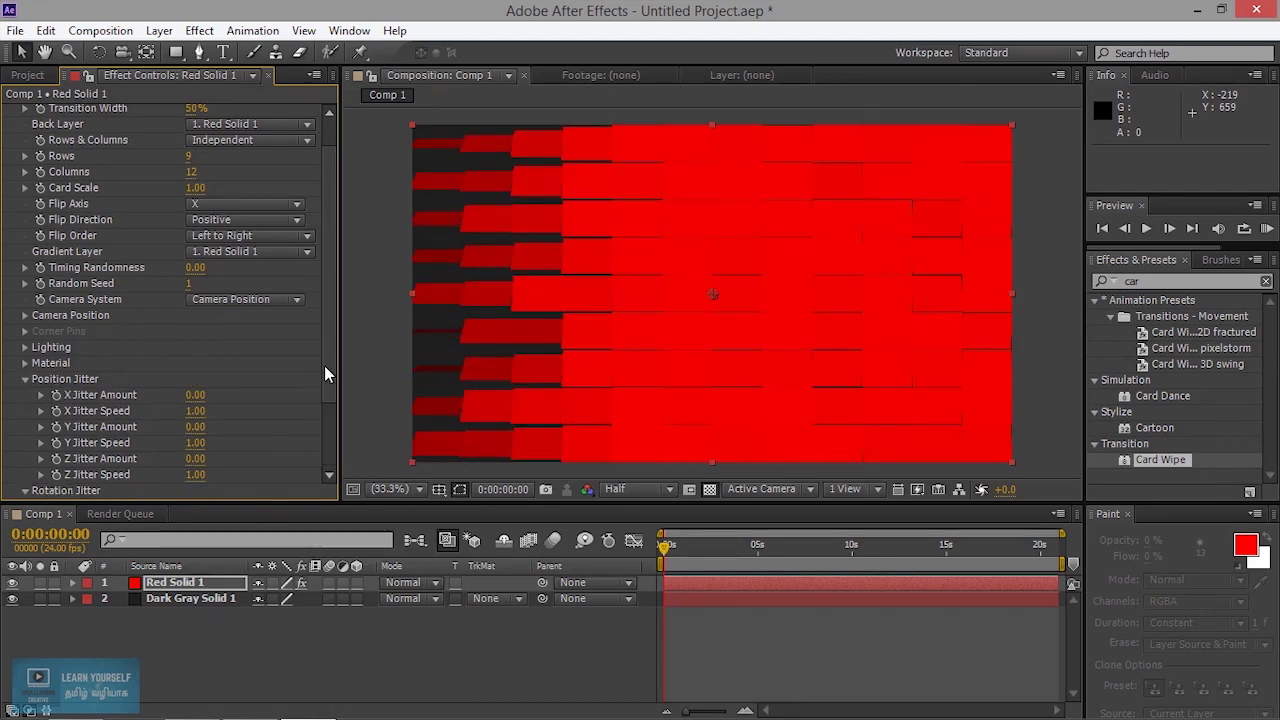
{"action": "scroll", "coordinate": [335, 372], "scroll_direction": "down", "scroll_amount": 3}
{"action": "left_click_drag", "start_coordinate": [195, 312], "coordinate": [203, 312]}
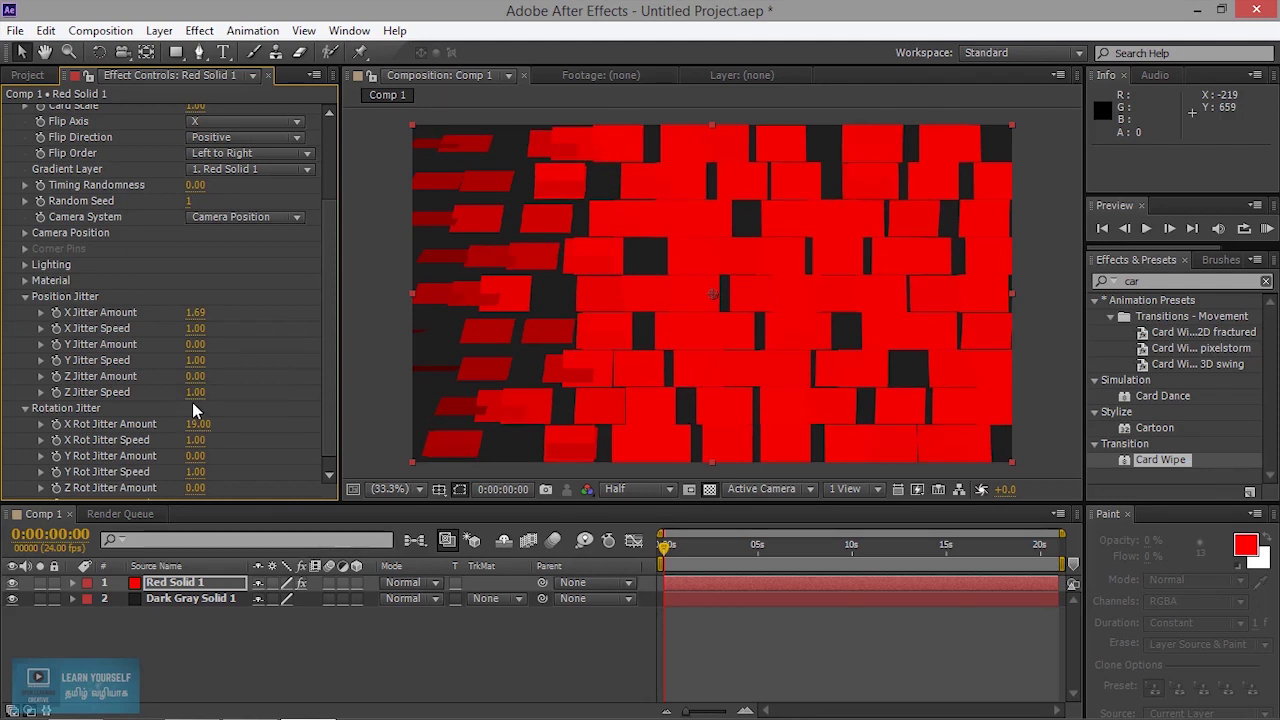
{"action": "key", "text": "ctrl+z"}
{"action": "left_click_drag", "start_coordinate": [193, 376], "coordinate": [300, 376]}
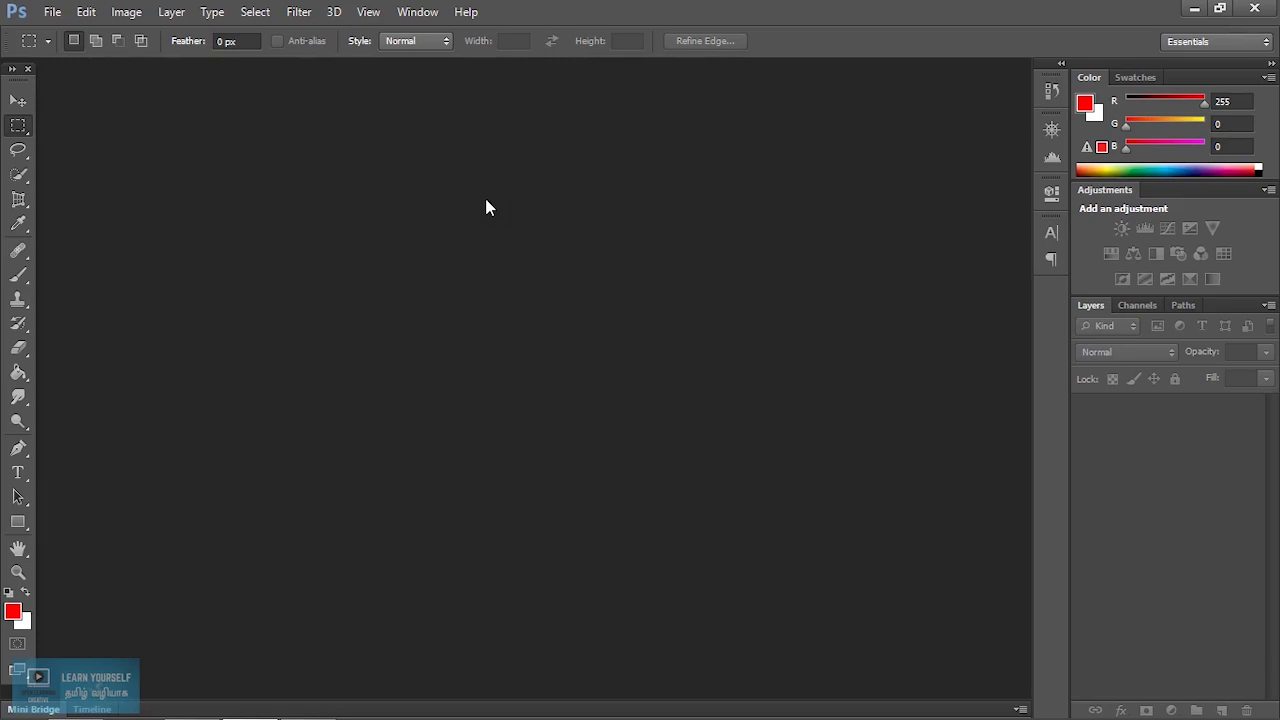
Open Photoshop's Open dialog and navigate into the OwnImages folder
{"action": "left_click", "coordinate": [52, 12]}
{"action": "left_click", "coordinate": [70, 46]}
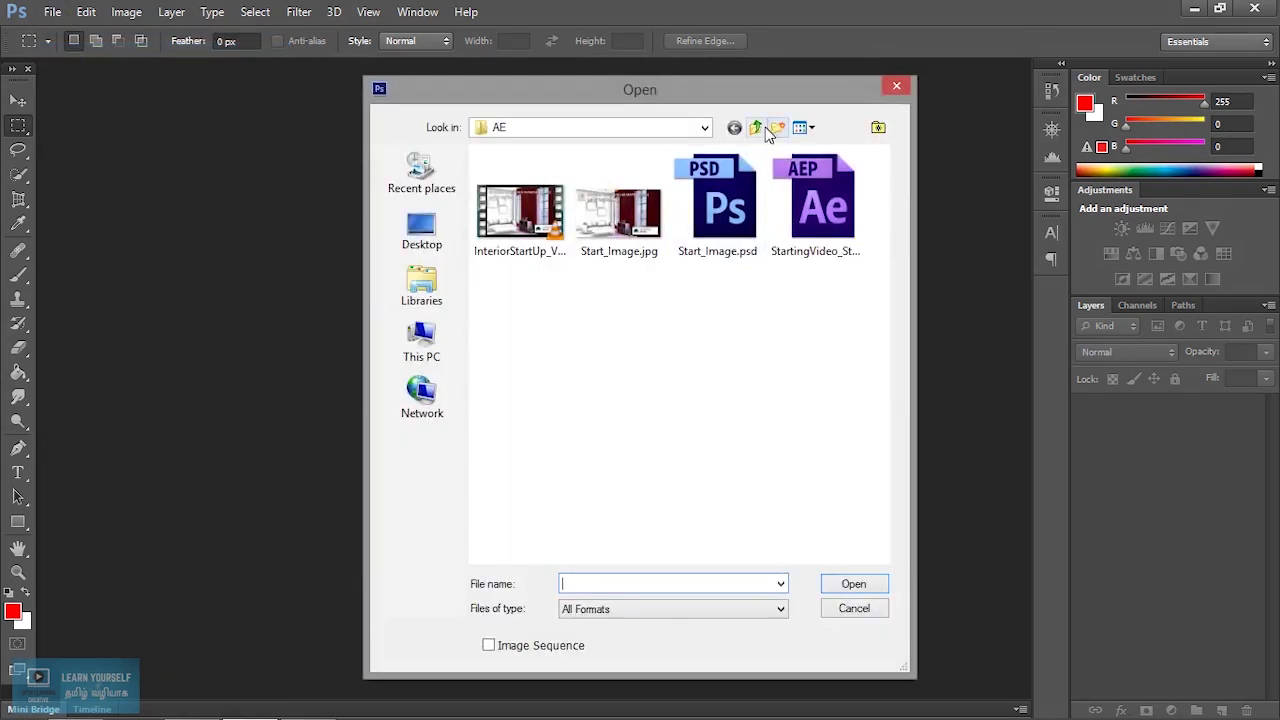
{"action": "left_click", "coordinate": [757, 127]}
{"action": "left_click", "coordinate": [757, 127]}
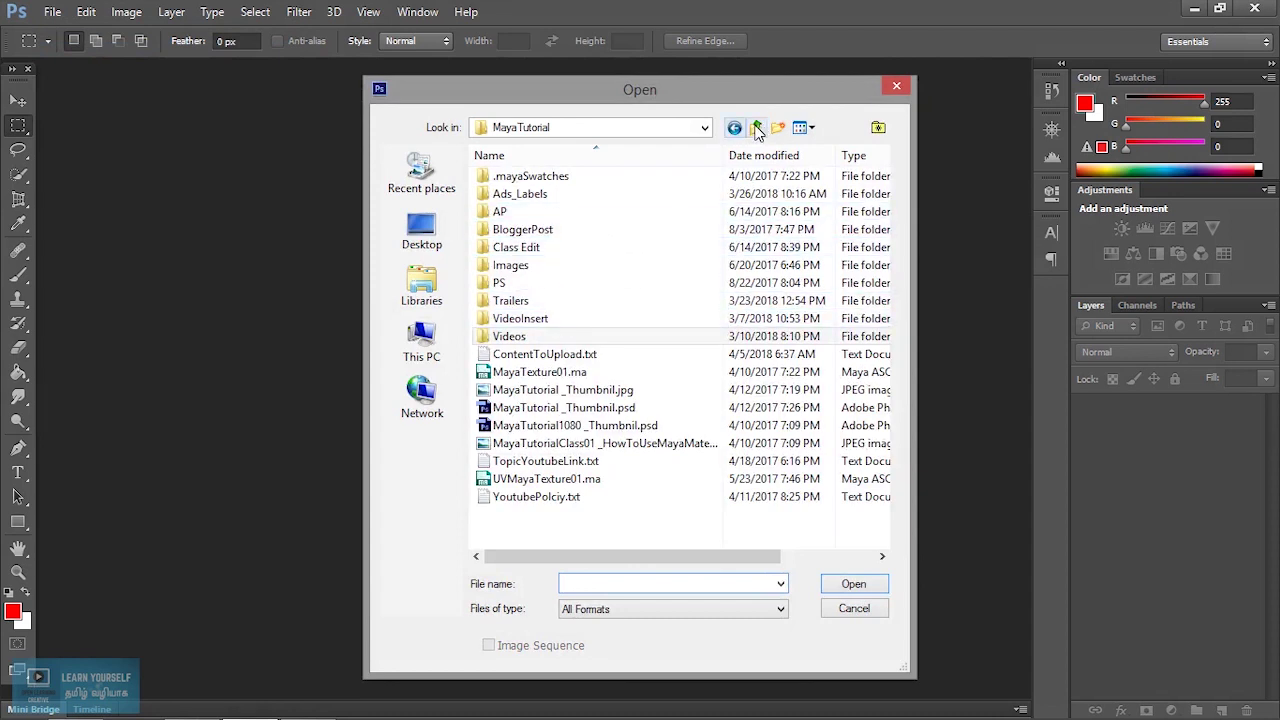
{"action": "left_click", "coordinate": [757, 127]}
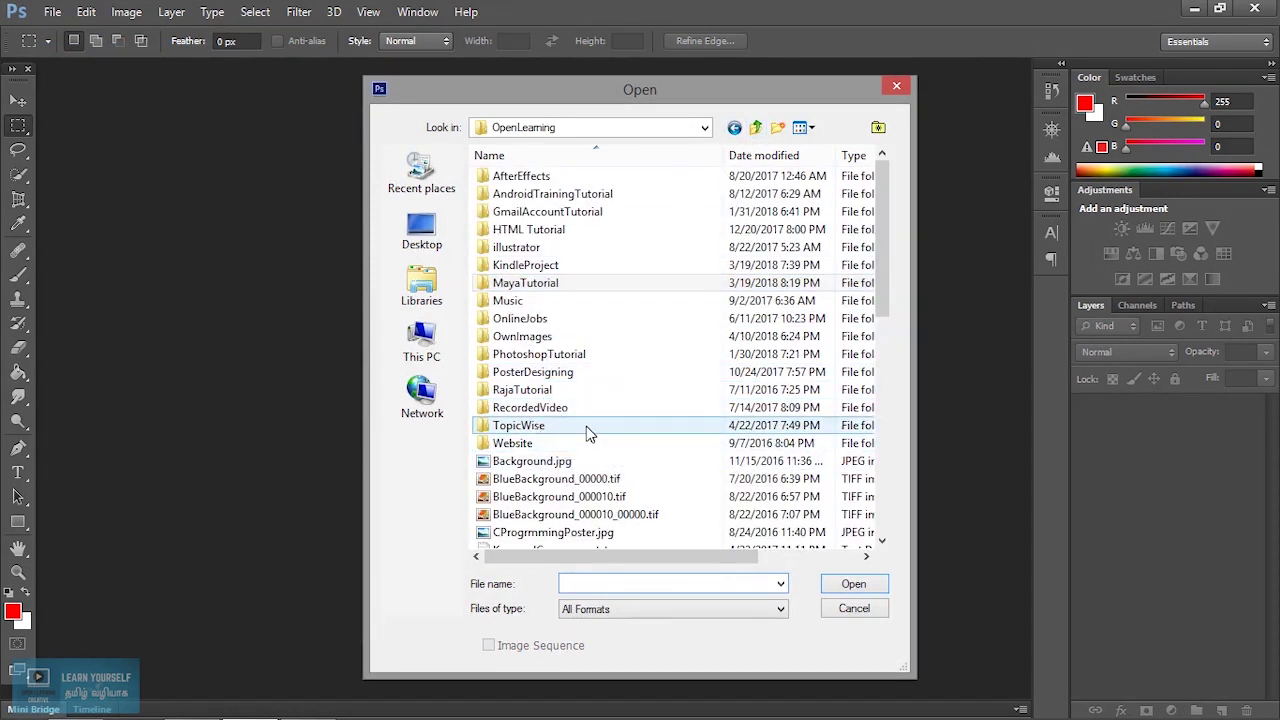
{"action": "double_click", "coordinate": [522, 336]}
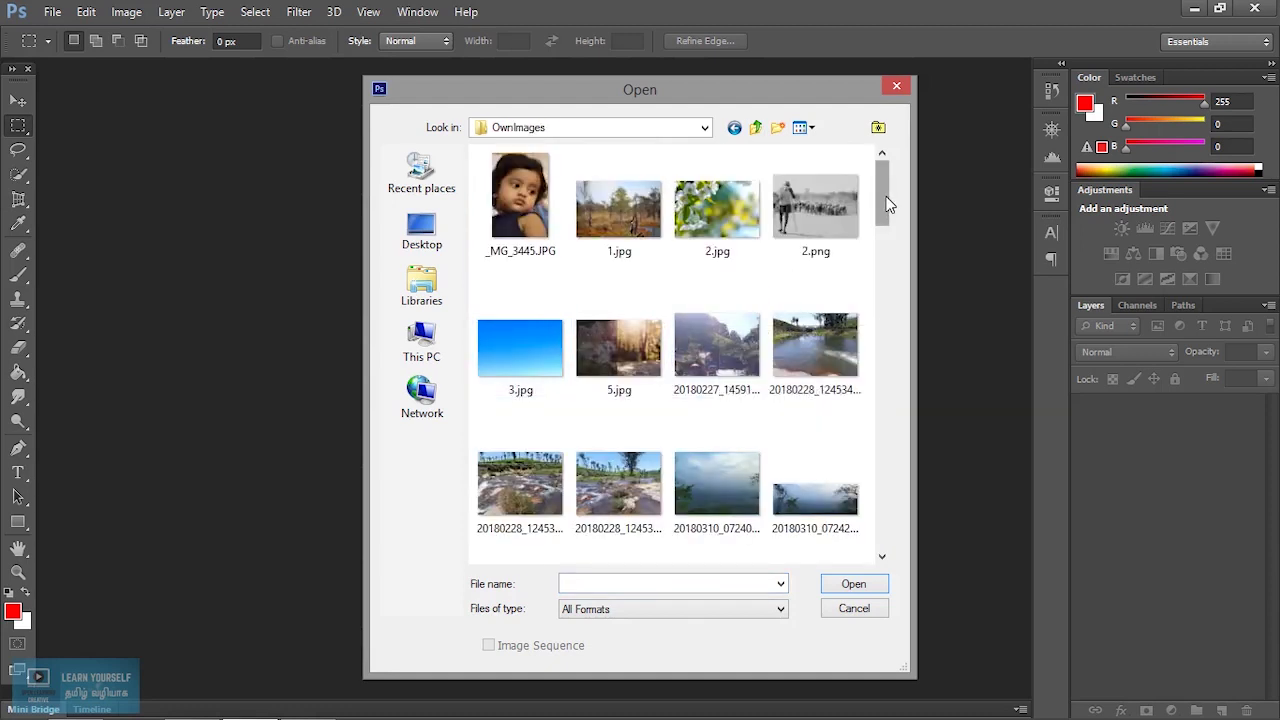
Select 1.jpg, 2.jpg, 5.jpg and 20180228_124534(0).jpg together
{"action": "left_click", "coordinate": [630, 210]}
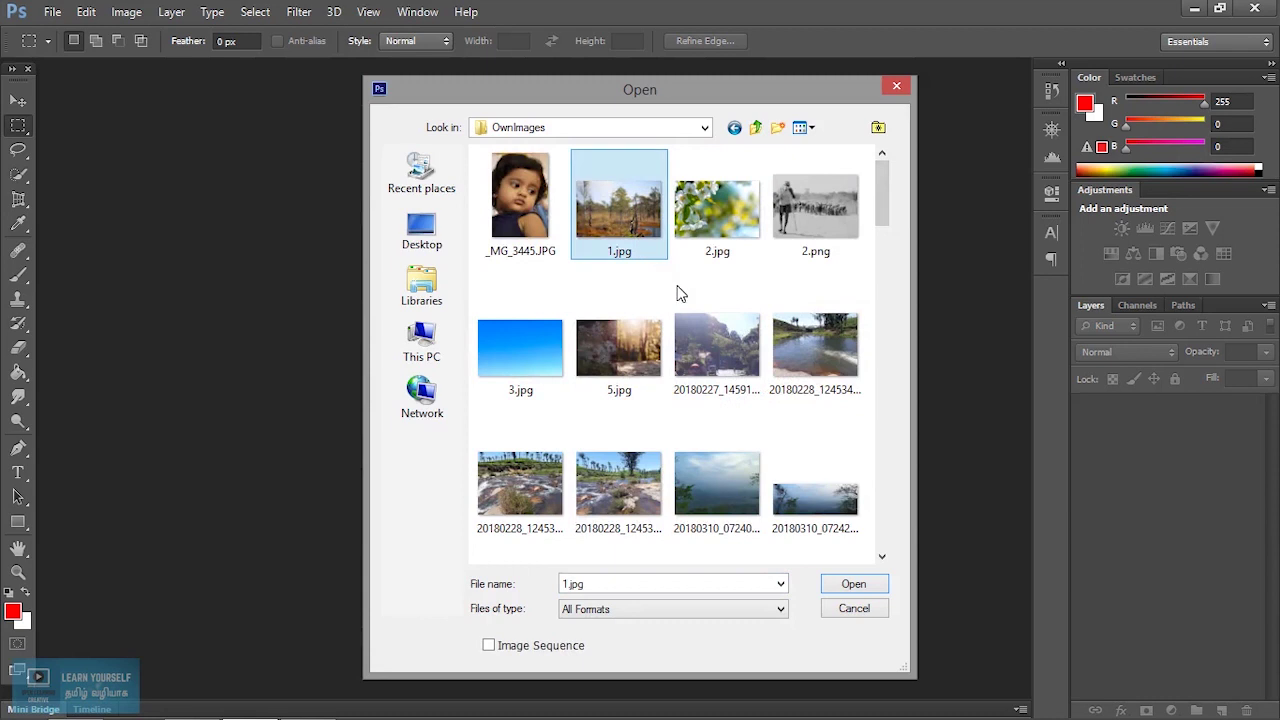
{"action": "left_click", "coordinate": [725, 215], "text": "ctrl"}
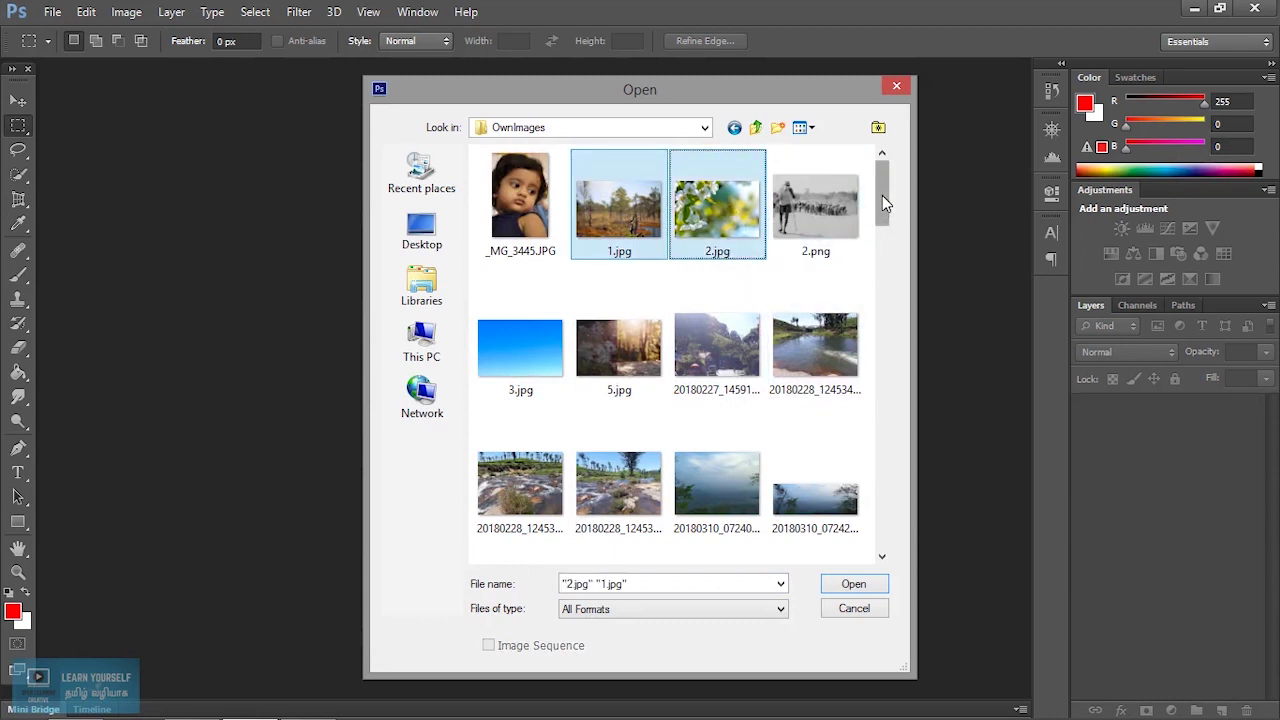
{"action": "scroll", "coordinate": [883, 203], "scroll_direction": "down", "scroll_amount": 1}
{"action": "left_click", "coordinate": [620, 310], "text": "ctrl"}
{"action": "mouse_move", "coordinate": [881, 222]}
{"action": "left_mouse_down"}
{"action": "mouse_move", "coordinate": [880, 251]}
{"action": "mouse_move", "coordinate": [884, 216]}
{"action": "left_mouse_up"}
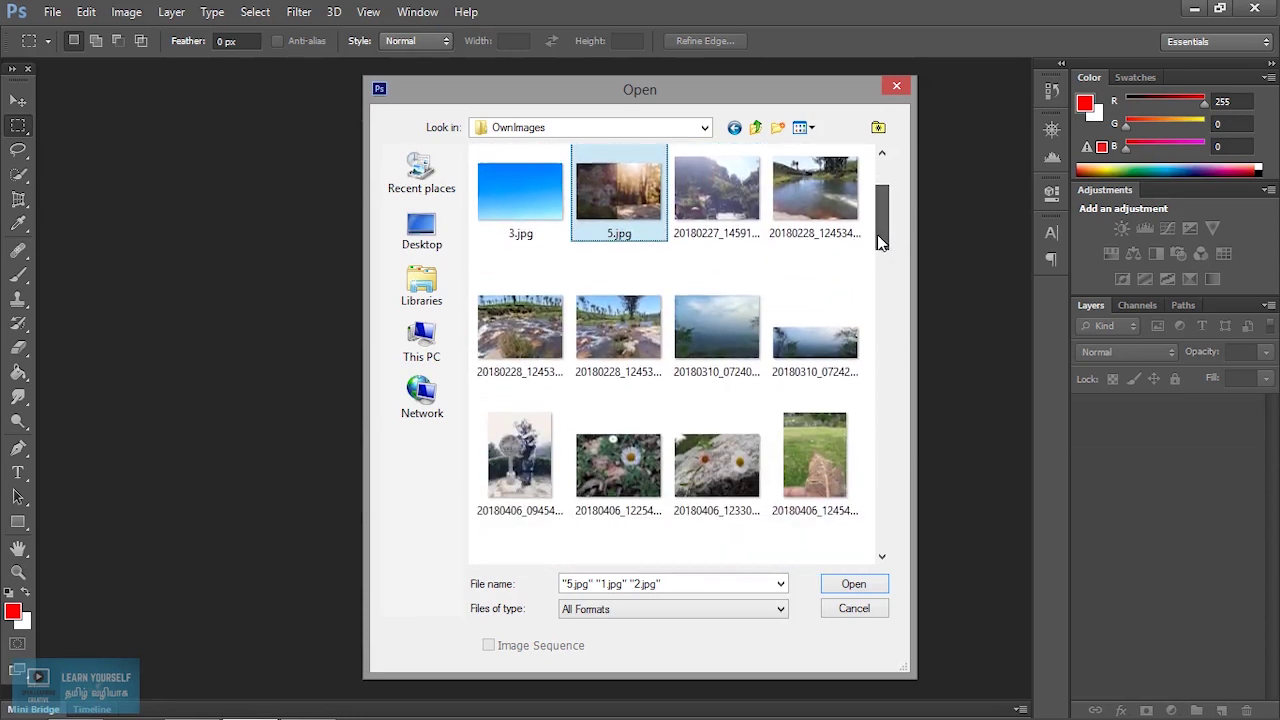
{"action": "left_click_drag", "start_coordinate": [884, 220], "coordinate": [886, 258]}
{"action": "left_click", "coordinate": [826, 227], "text": "ctrl"}
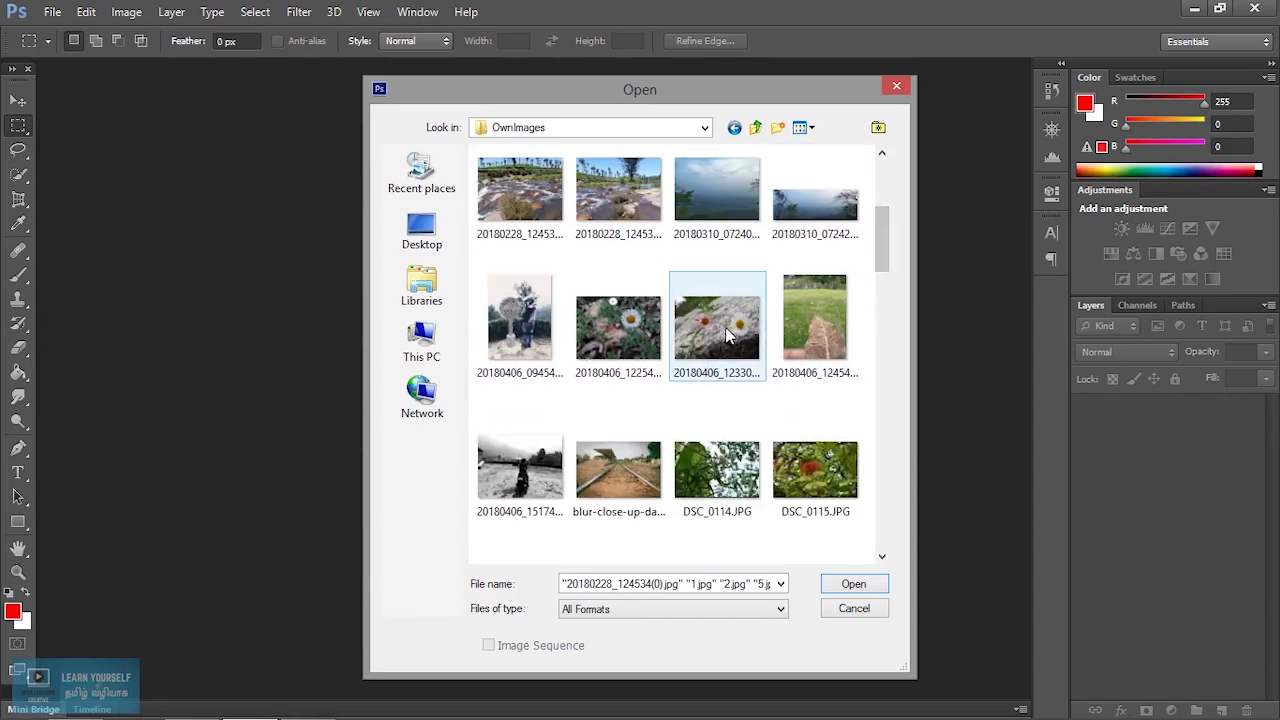
Add the daisy, blur-close-up-daylight-894312.jpg, DSC_0119, DSC_0120 and DSC_0128 photos and open them all
{"action": "left_click", "coordinate": [716, 330], "text": "ctrl"}
{"action": "left_click", "coordinate": [622, 473], "text": "ctrl"}
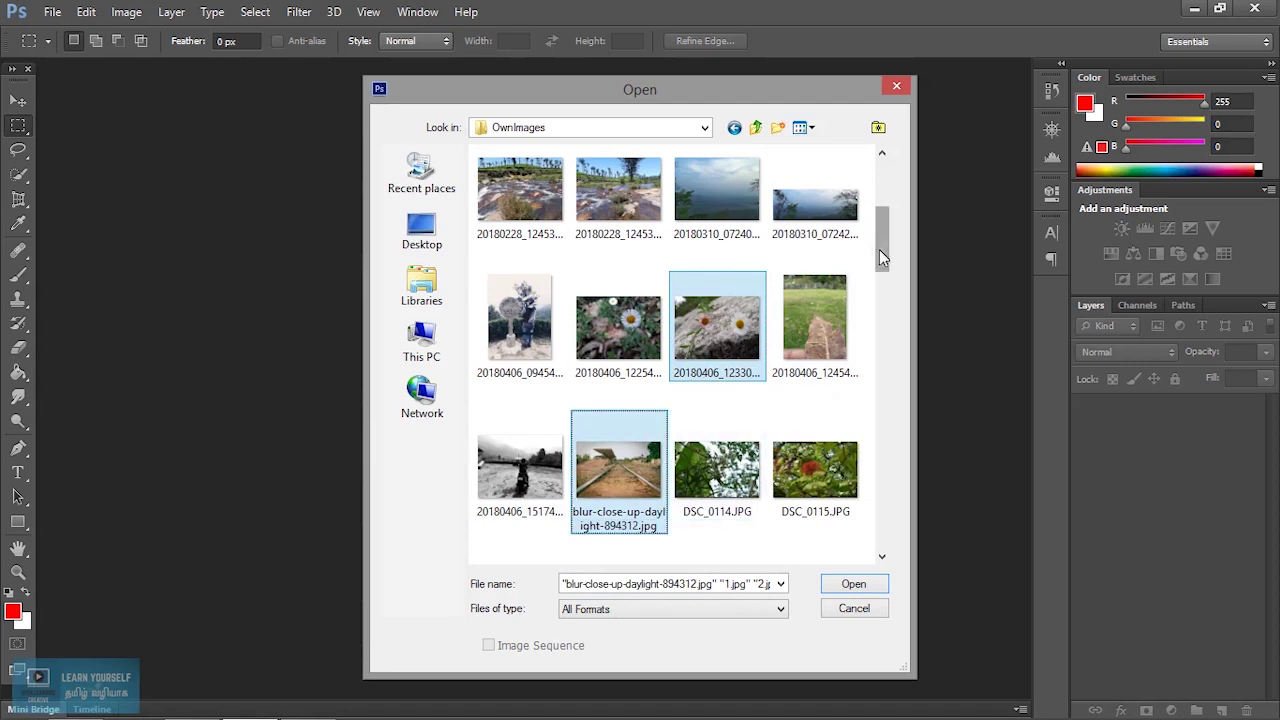
{"action": "left_click_drag", "start_coordinate": [878, 252], "coordinate": [884, 305]}
{"action": "left_click", "coordinate": [815, 272], "text": "ctrl"}
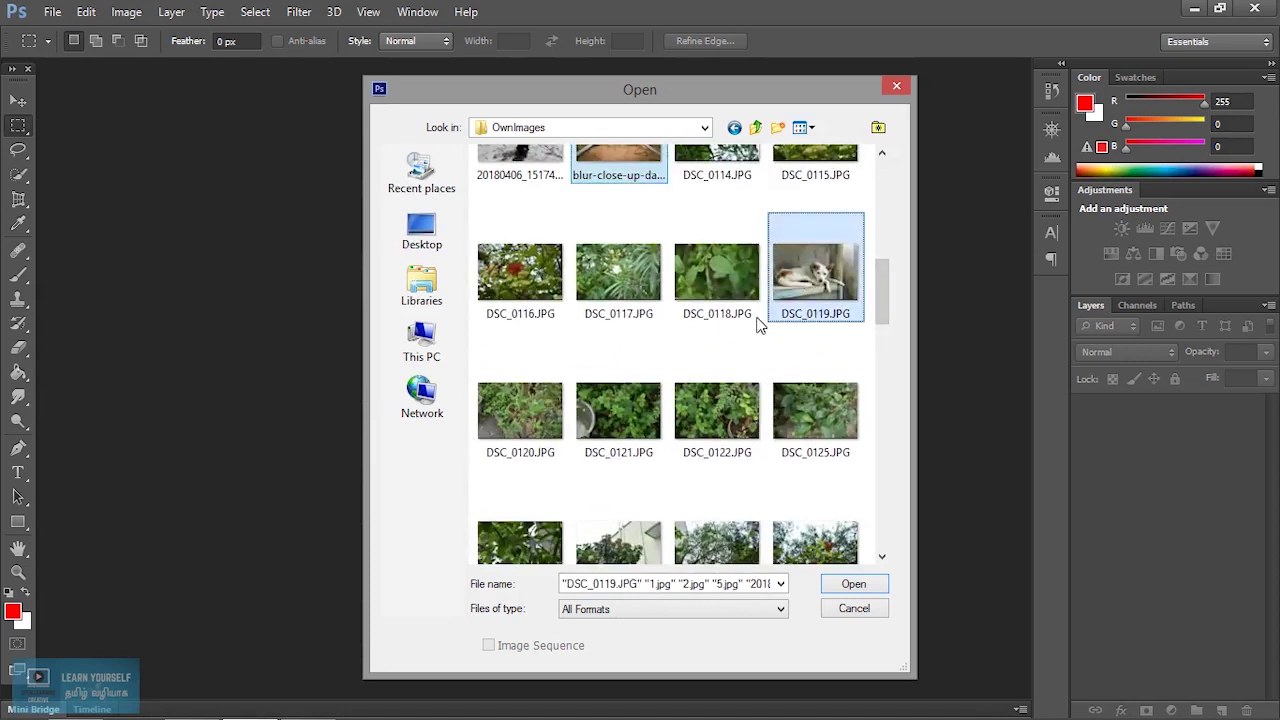
{"action": "left_click", "coordinate": [520, 412], "text": "ctrl"}
{"action": "left_click_drag", "start_coordinate": [879, 300], "coordinate": [893, 343]}
{"action": "left_click", "coordinate": [738, 340], "text": "ctrl"}
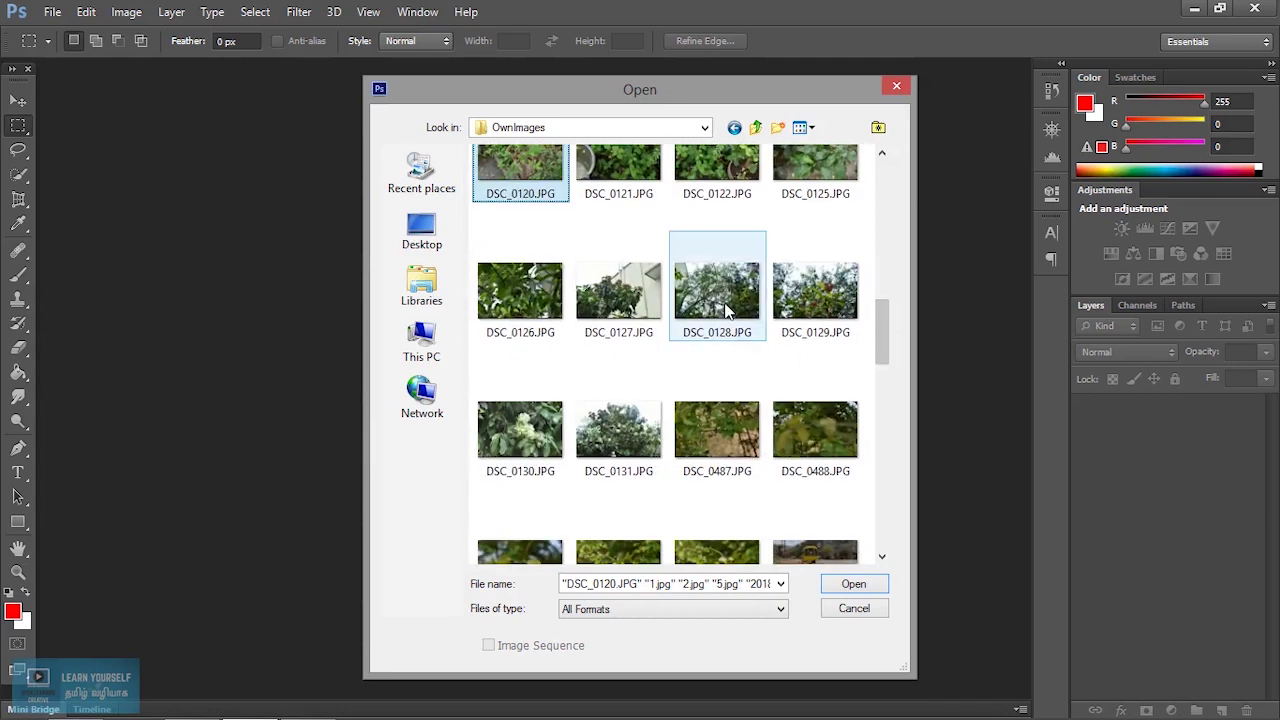
{"action": "left_click", "coordinate": [852, 584]}
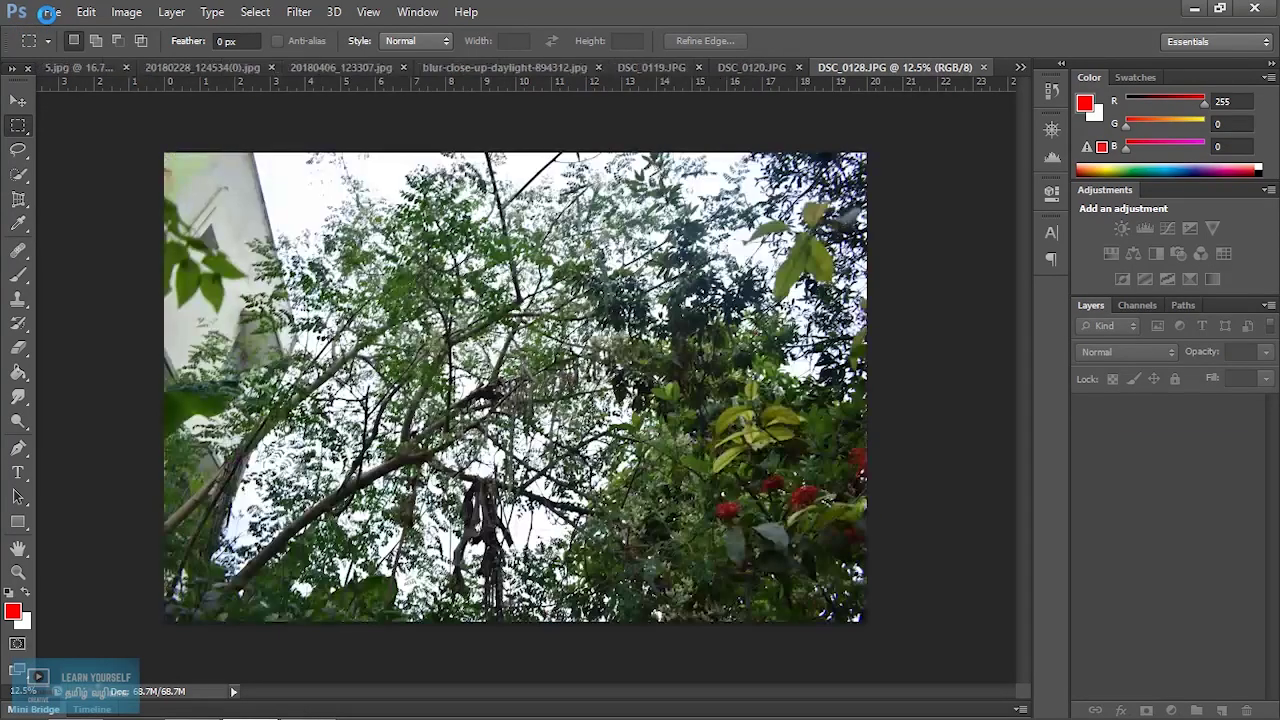
{"action": "left_click", "coordinate": [47, 12]}
Cancel the Open dialog and create a new 1920 × 1080 px white document named COmp
{"action": "left_click", "coordinate": [62, 39]}
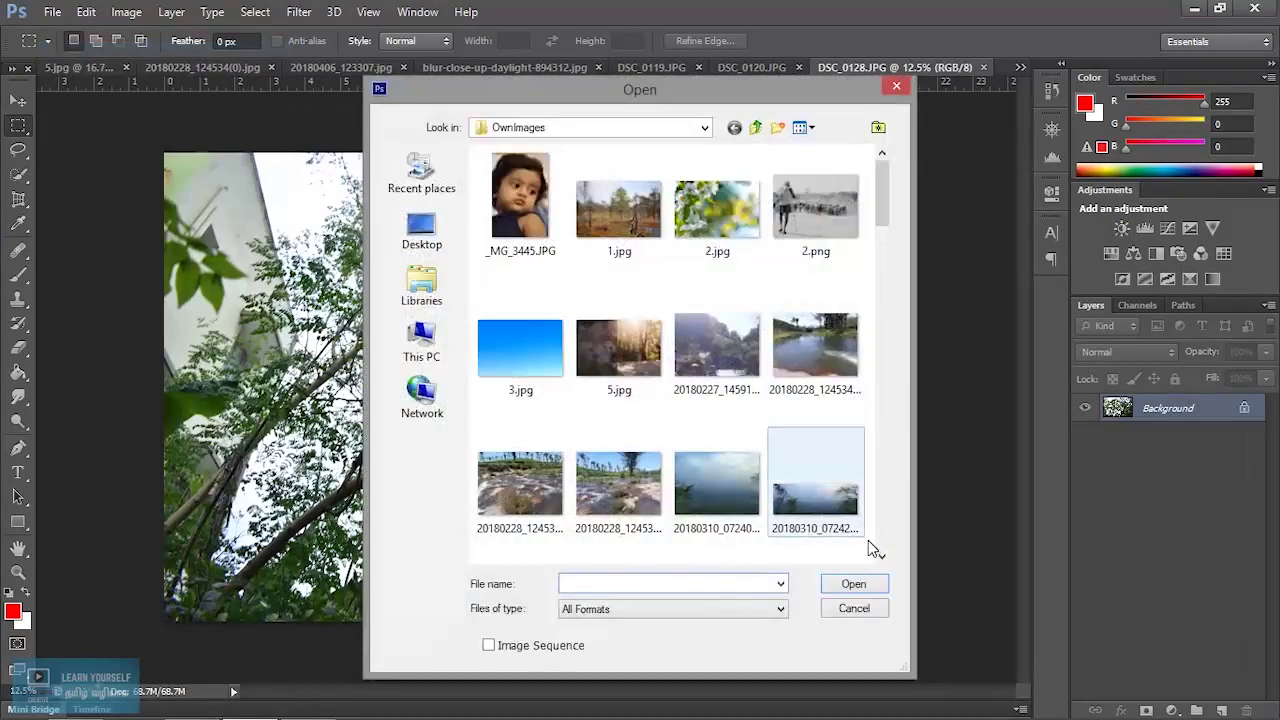
{"action": "left_click", "coordinate": [851, 606]}
{"action": "left_click", "coordinate": [52, 12]}
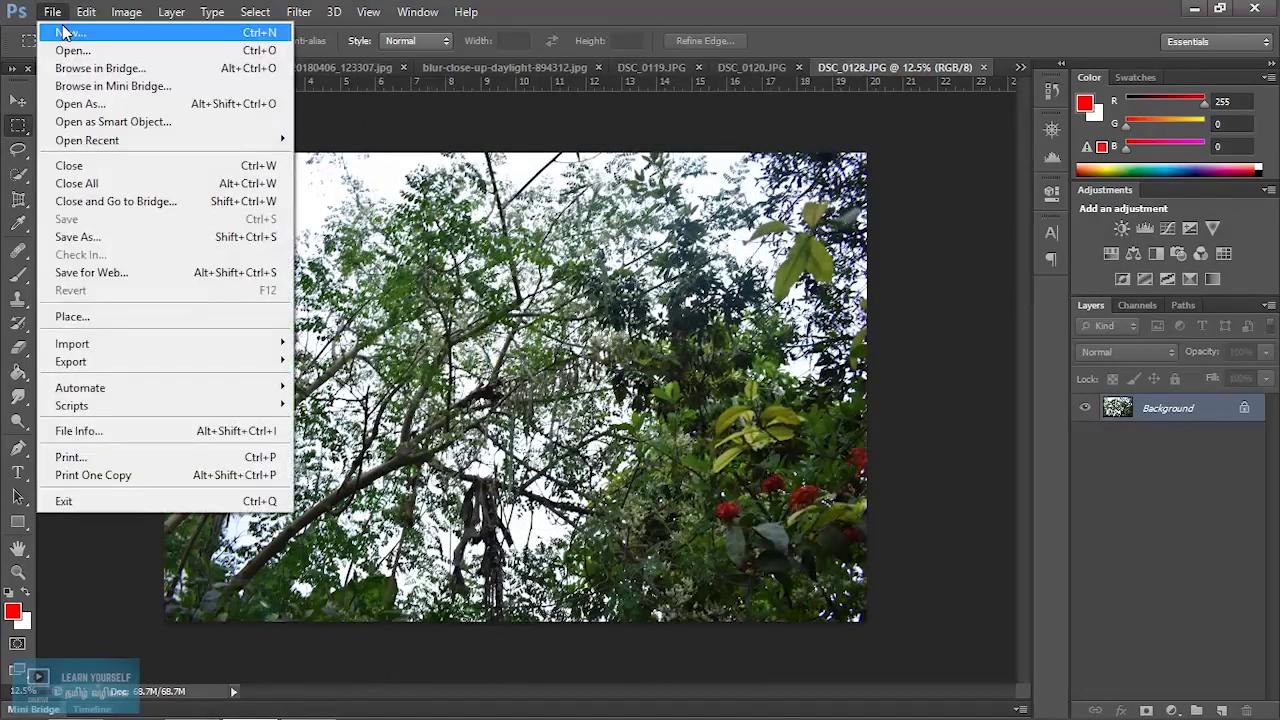
{"action": "left_click", "coordinate": [62, 32]}
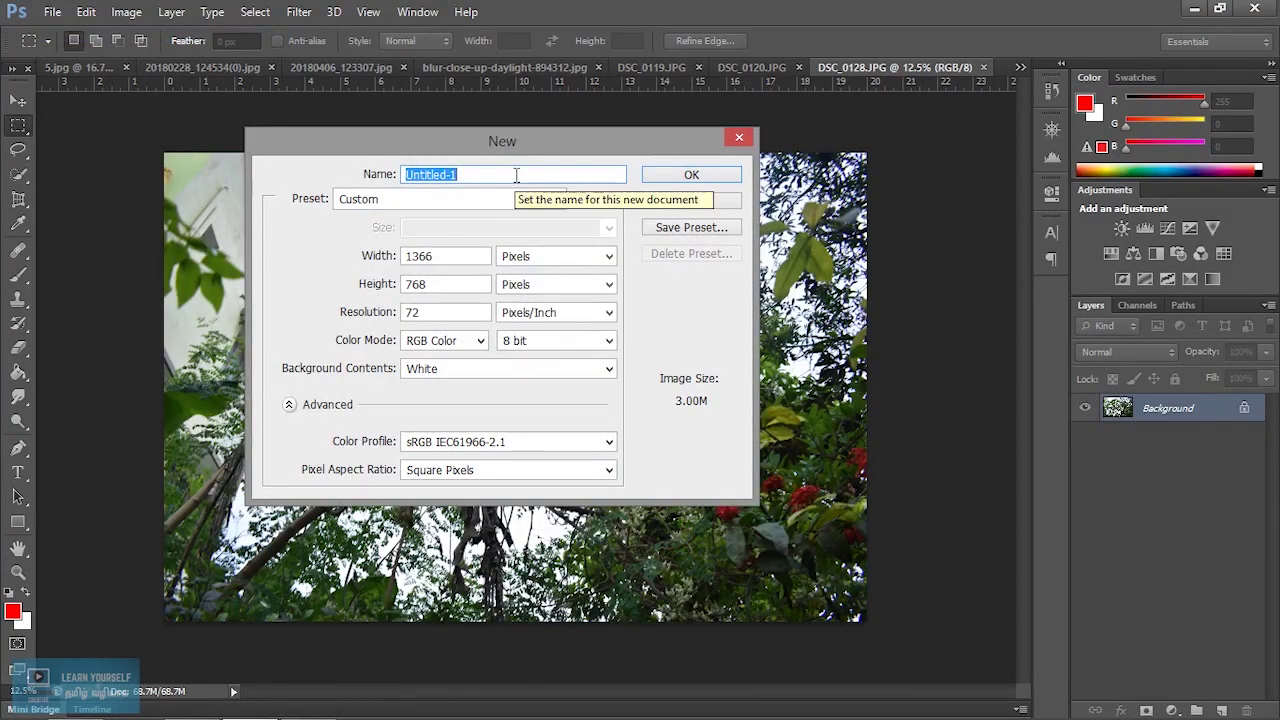
{"action": "type", "text": "COmp"}
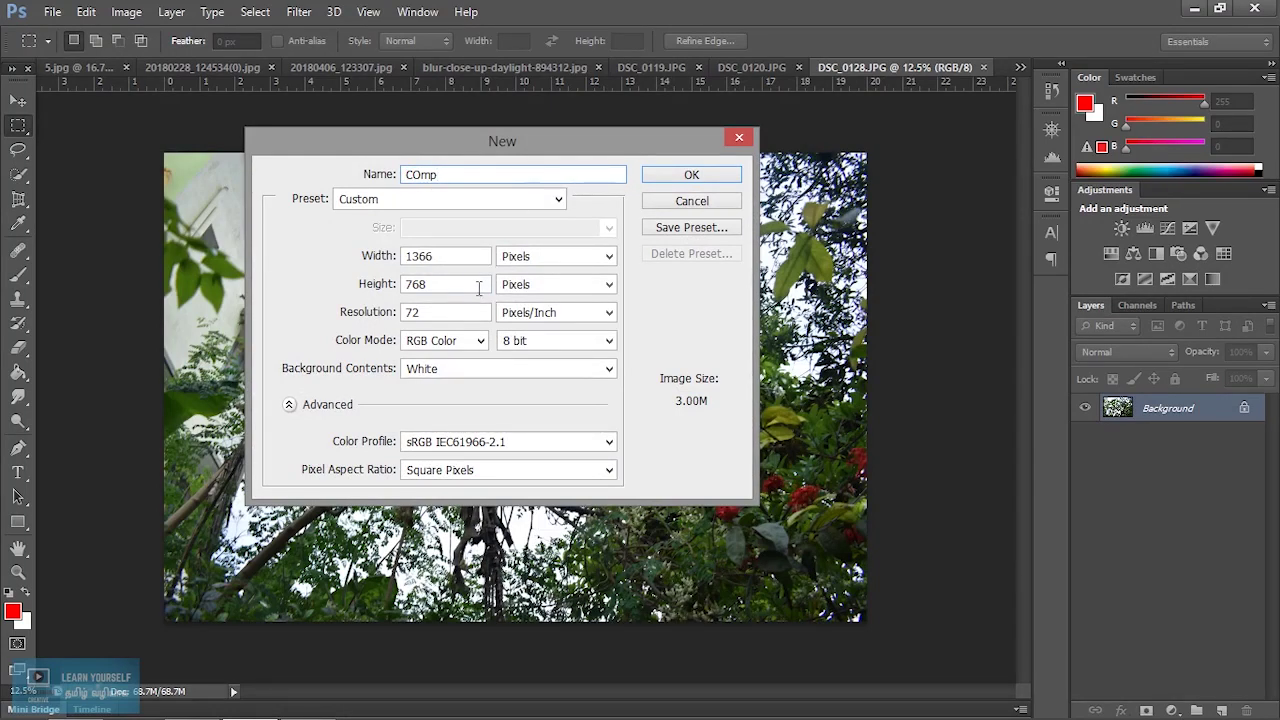
{"action": "double_click", "coordinate": [457, 259]}
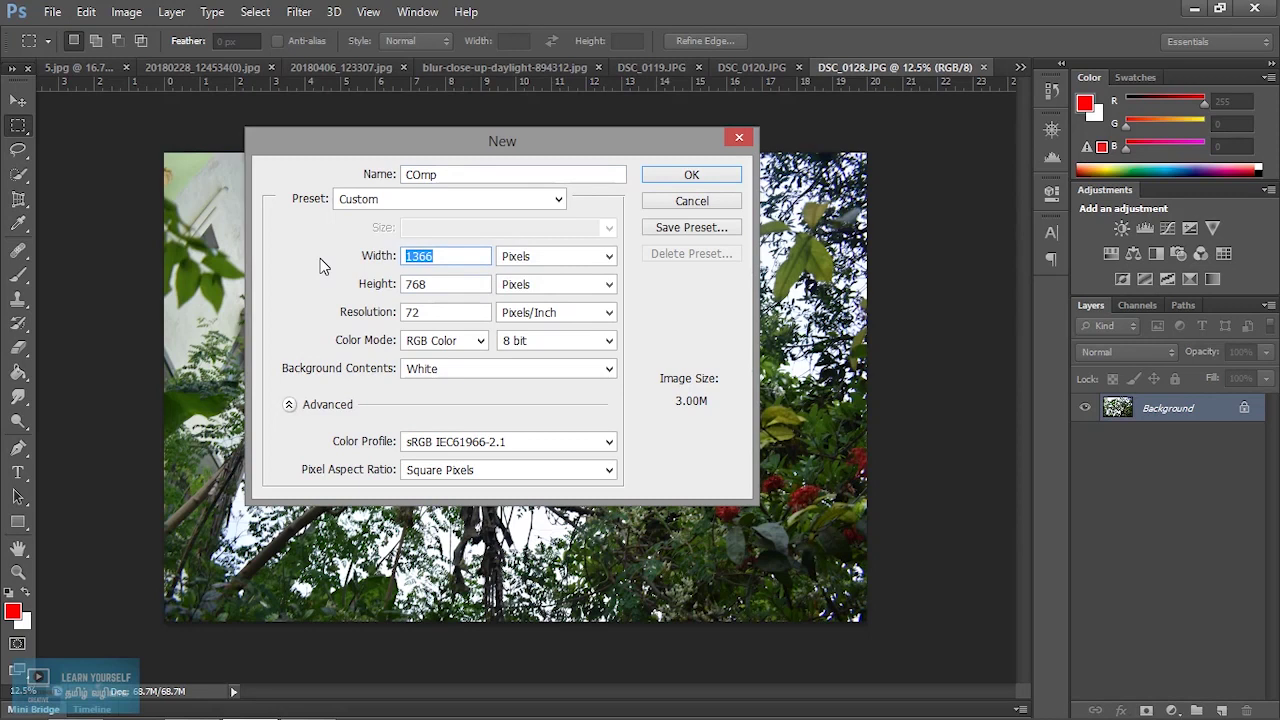
{"action": "left_click", "coordinate": [436, 204]}
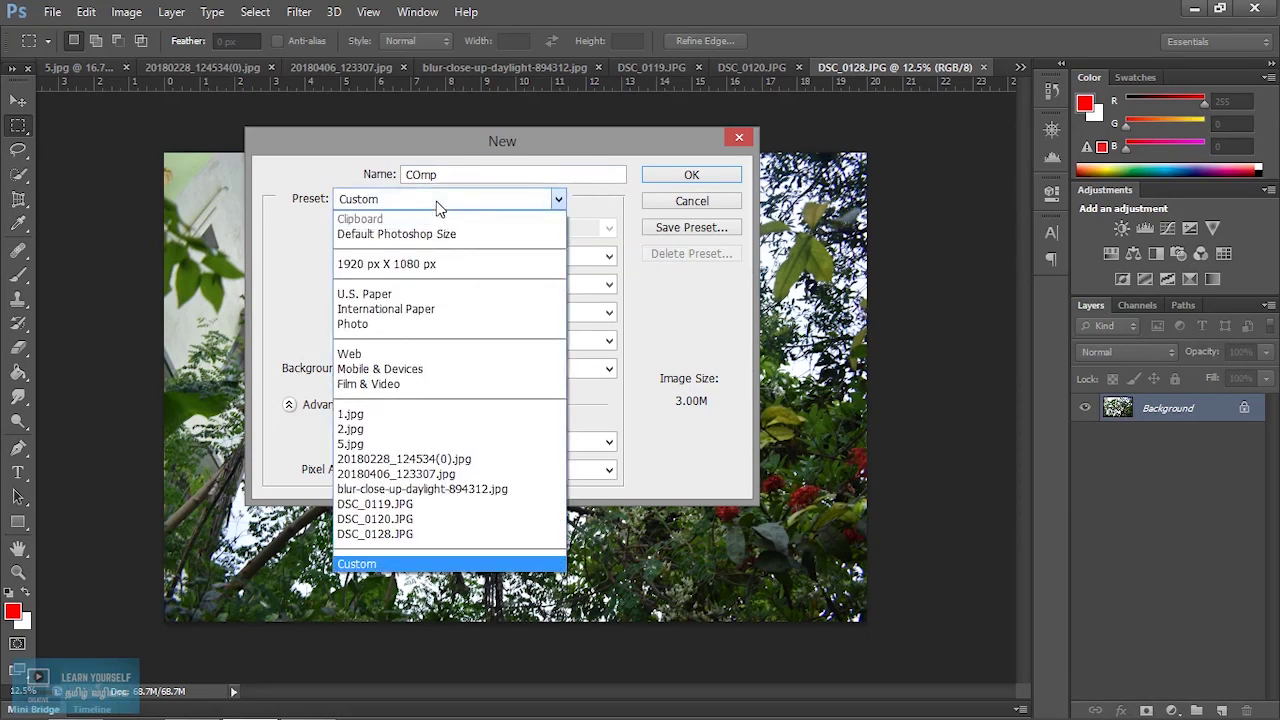
{"action": "left_click", "coordinate": [428, 263]}
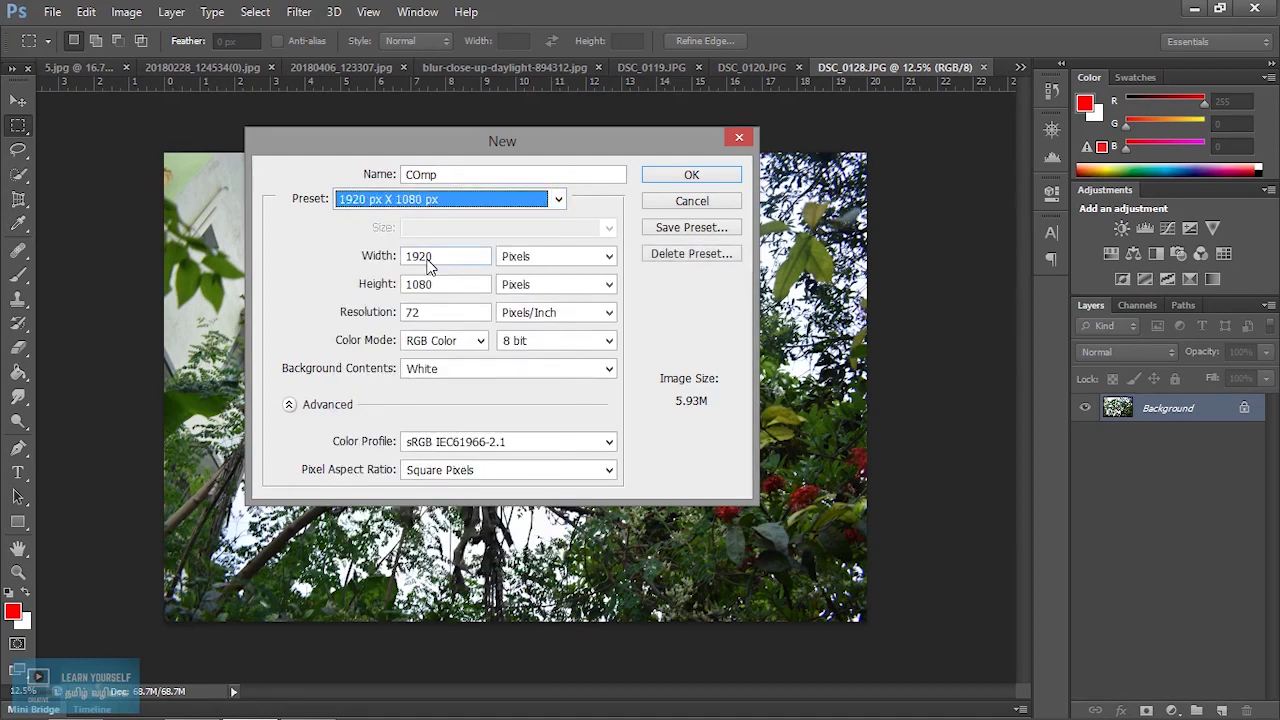
{"action": "left_click", "coordinate": [706, 177]}
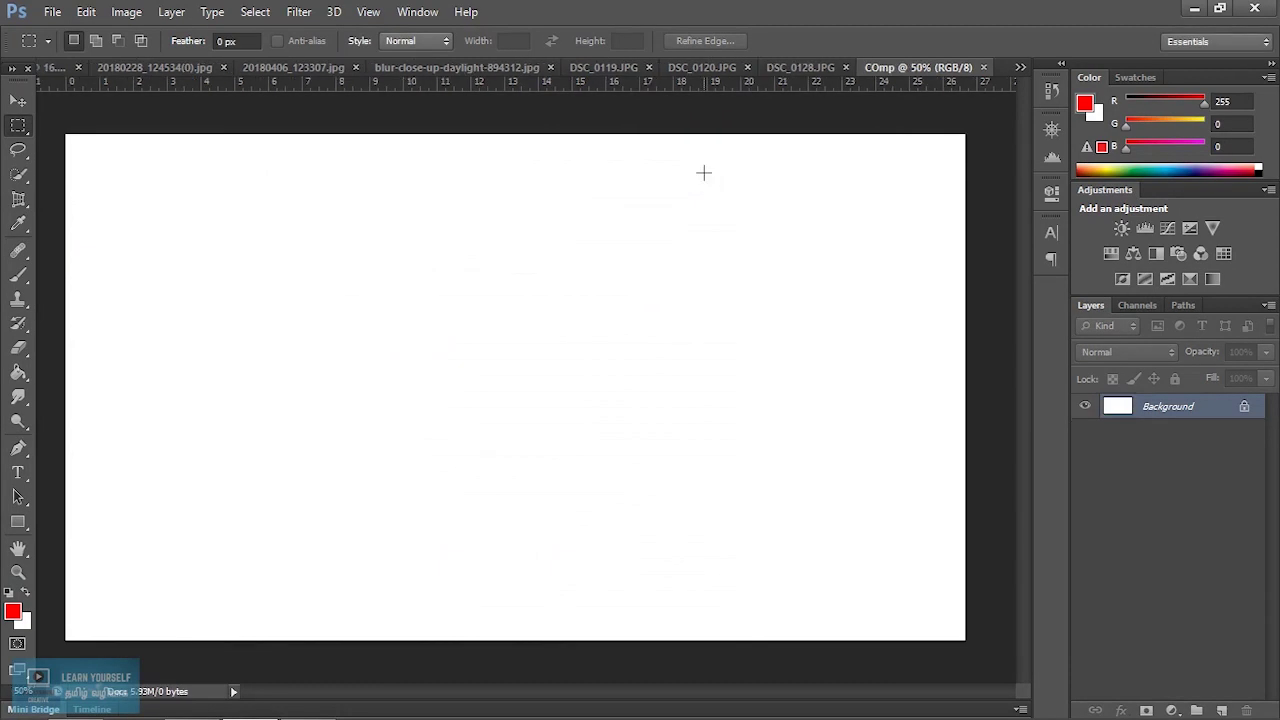
With the Move tool, drag the DSC_0128 tree photo into the COmp document
{"action": "left_click", "coordinate": [16, 101]}
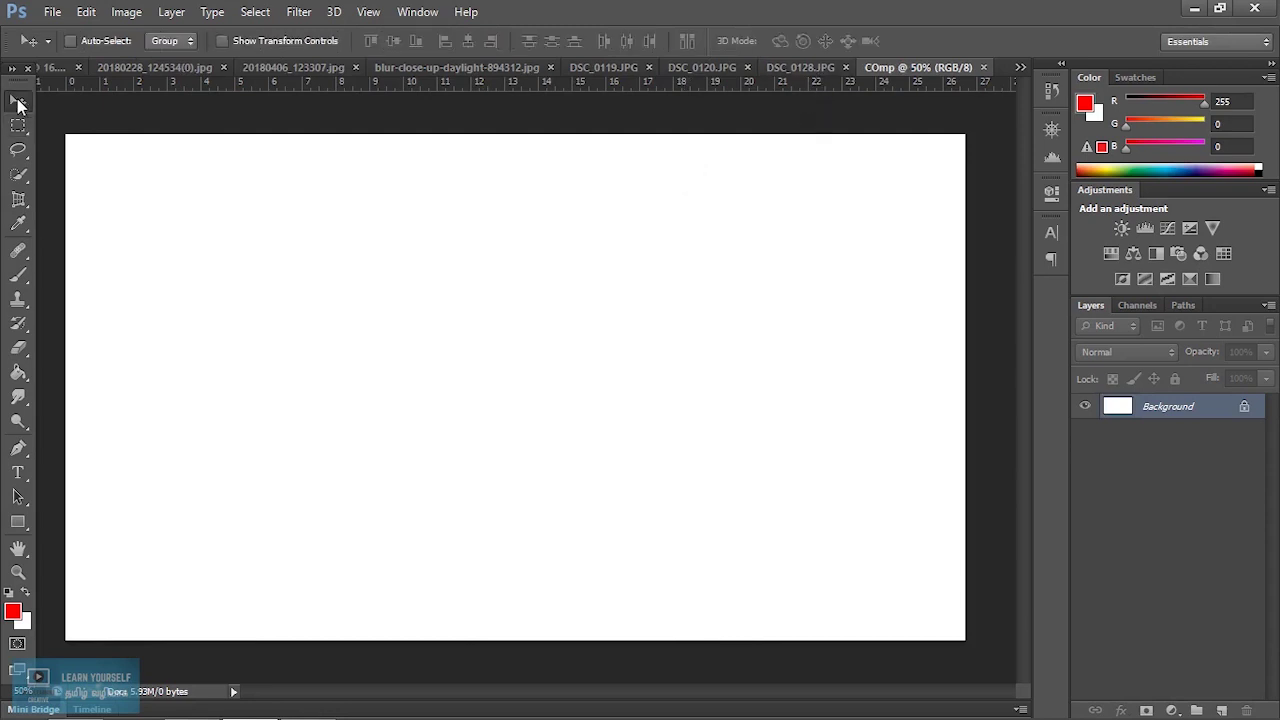
{"action": "left_click", "coordinate": [783, 67]}
{"action": "left_click_drag", "start_coordinate": [362, 166], "coordinate": [972, 76]}
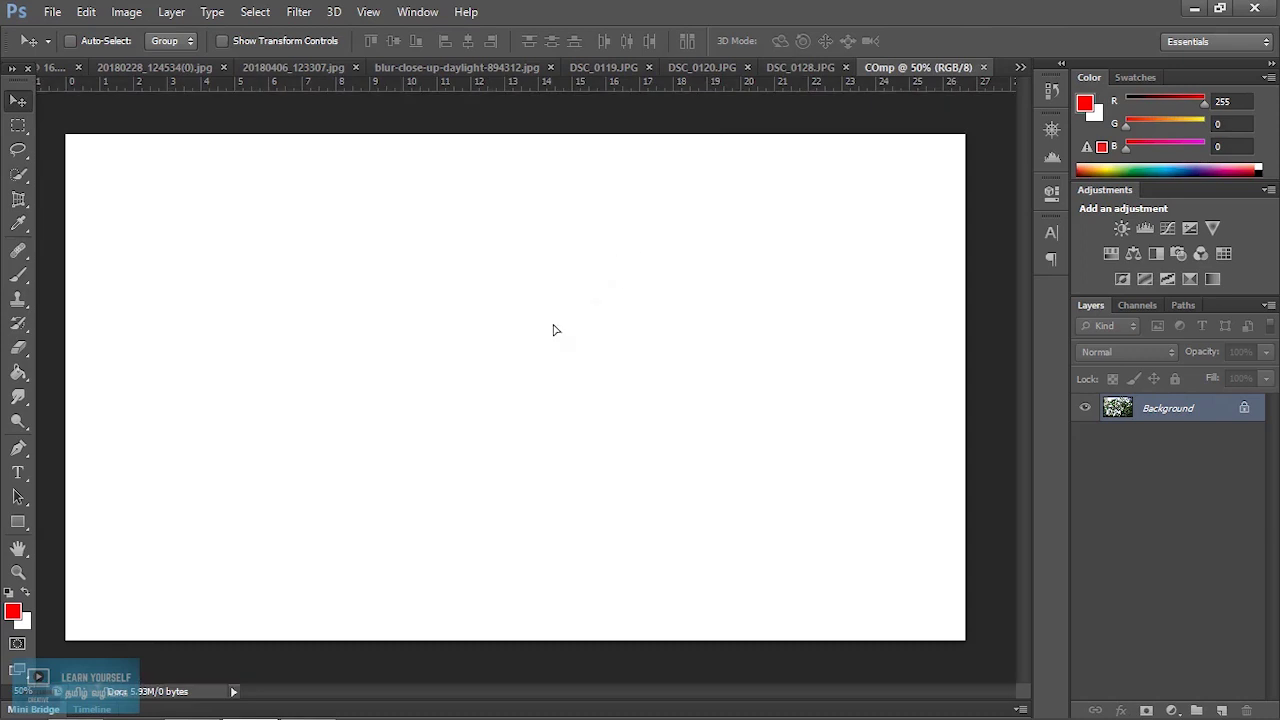
{"action": "left_click_drag", "start_coordinate": [972, 76], "coordinate": [552, 336]}
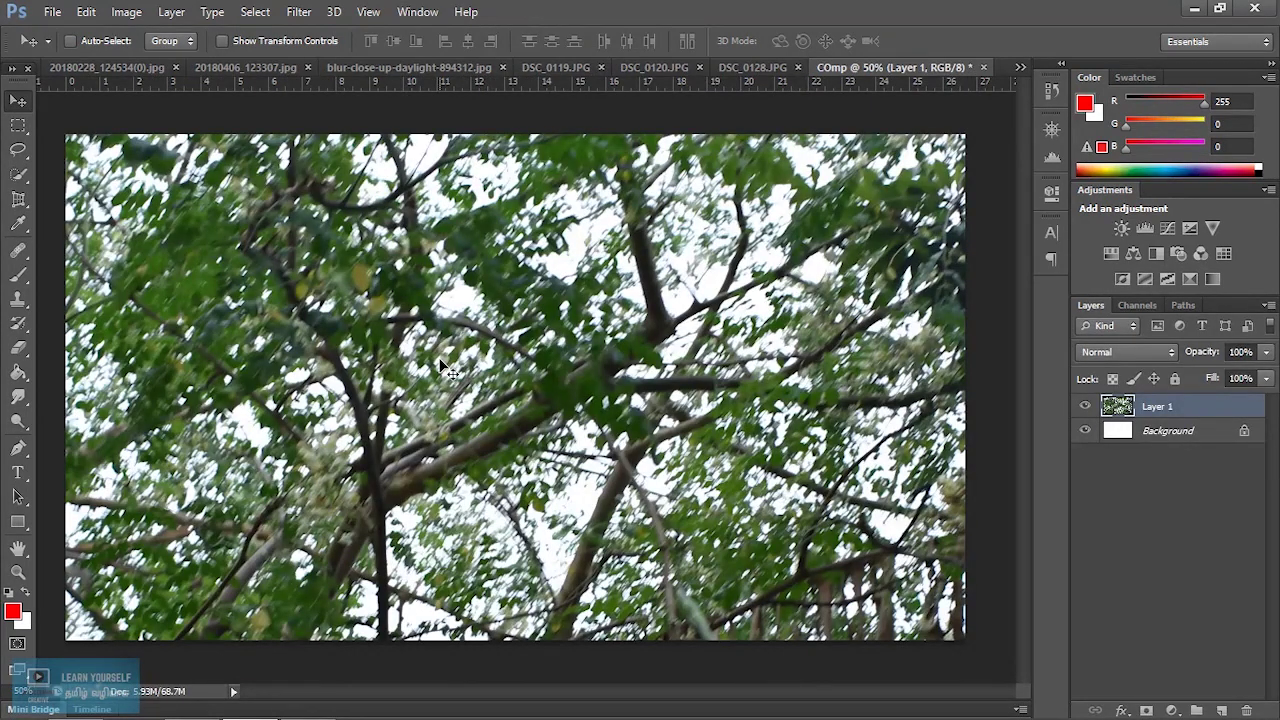
Scale the tree photo to about a tenth, place it top-left, and close DSC_0128
{"action": "key", "text": "ctrl+t"}
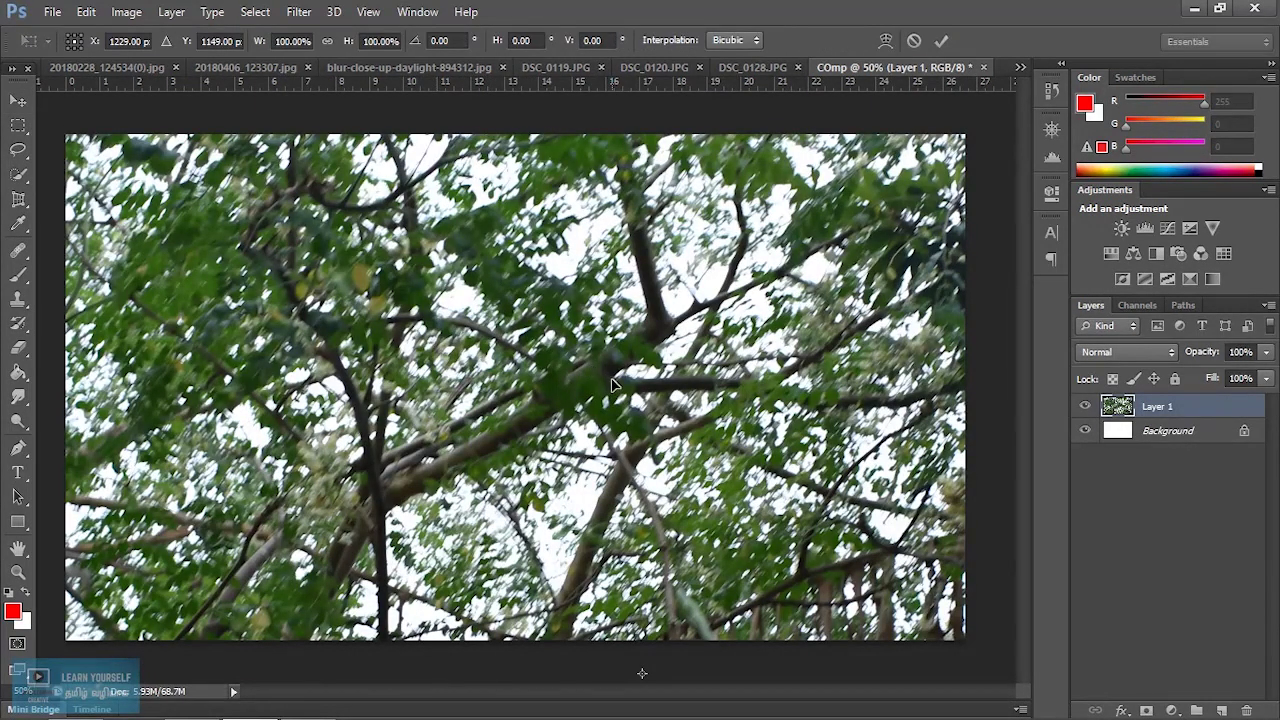
{"action": "key", "text": "ctrl+0"}
{"action": "key", "text": "ctrl+0"}
{"action": "key", "text": "ctrl+minus"}
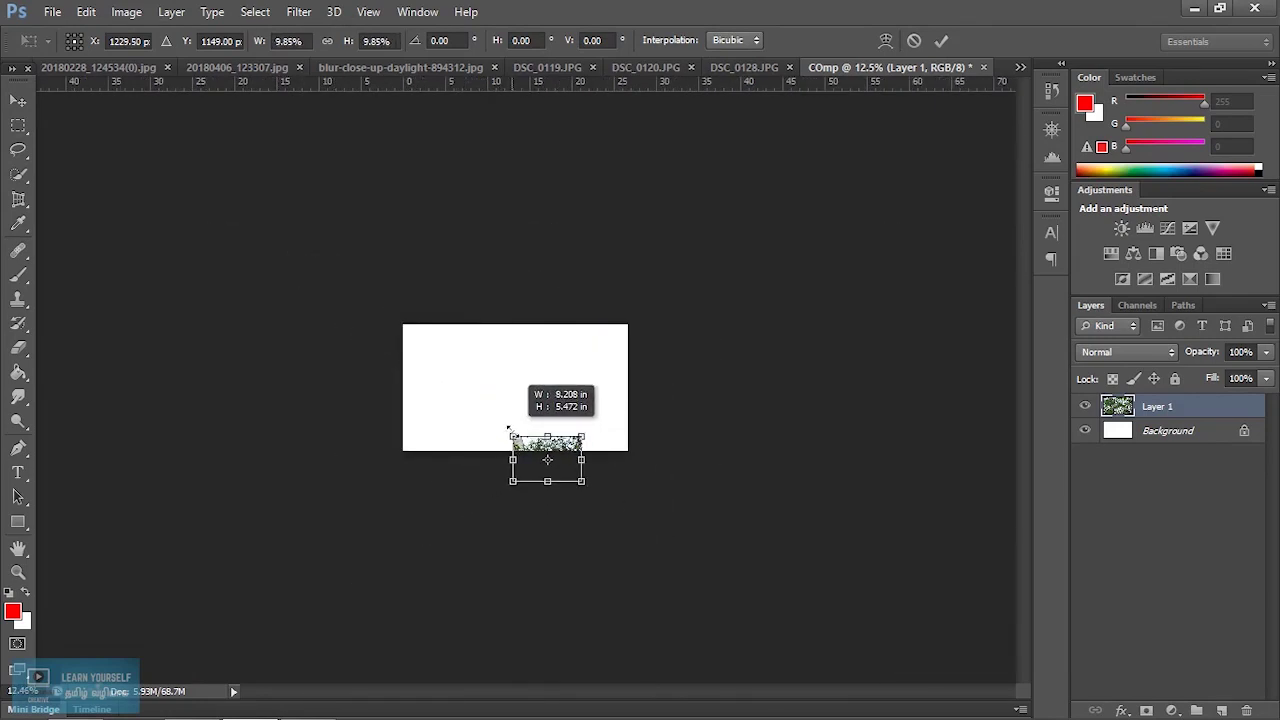
{"action": "left_click_drag", "start_coordinate": [203, 240], "coordinate": [519, 455]}
{"action": "key", "text": "ctrl+plus"}
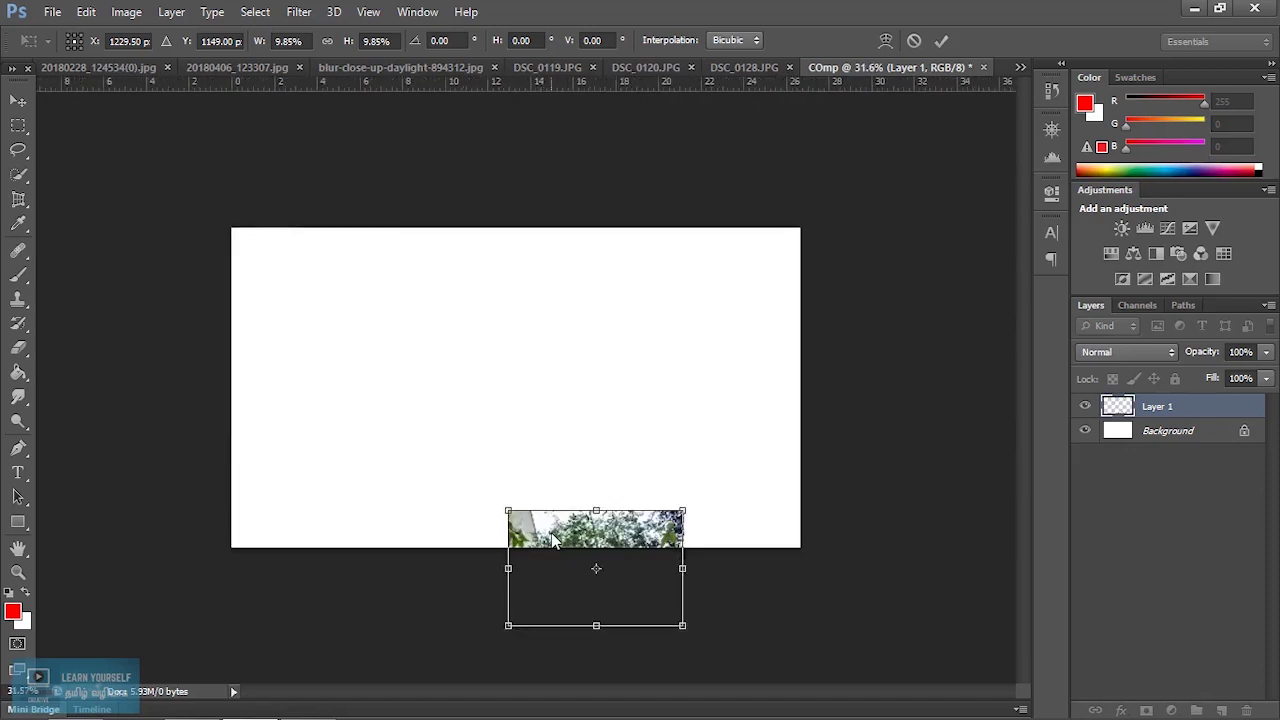
{"action": "left_click_drag", "start_coordinate": [553, 540], "coordinate": [276, 257]}
{"action": "key", "text": "ctrl+plus"}
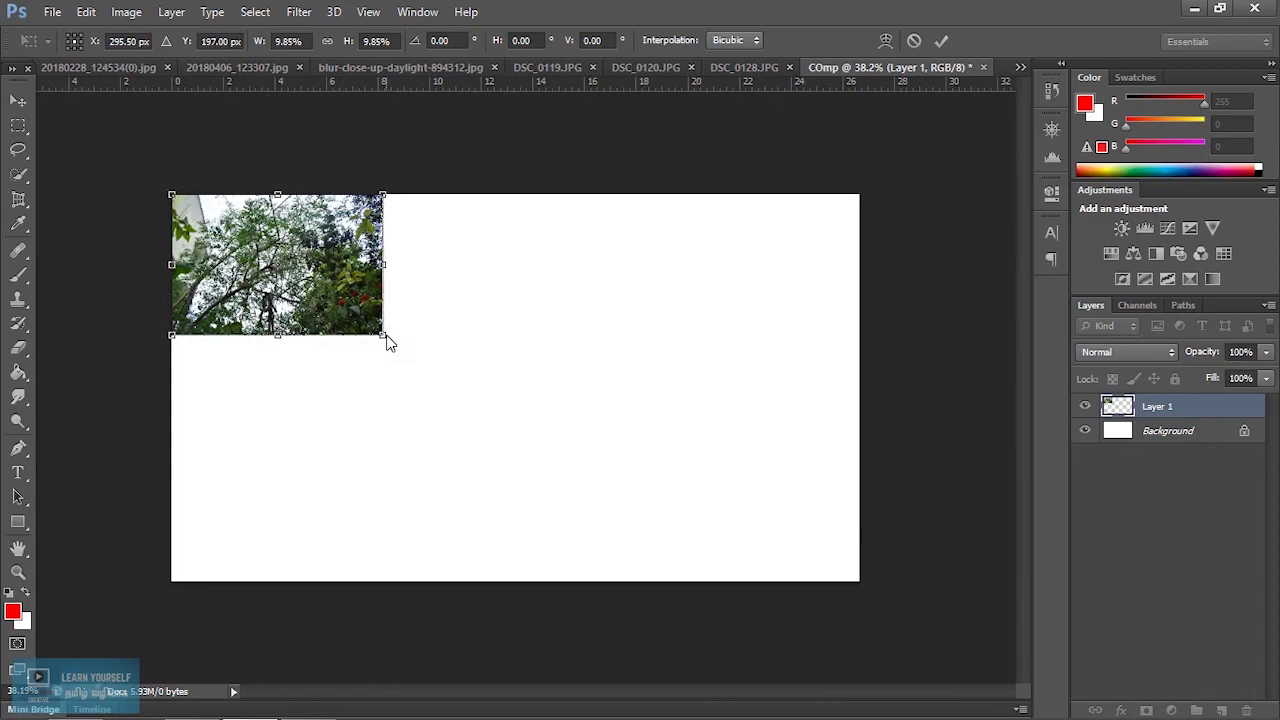
{"action": "left_click_drag", "start_coordinate": [390, 338], "coordinate": [367, 323]}
{"action": "left_click", "coordinate": [941, 41]}
{"action": "left_click", "coordinate": [766, 67]}
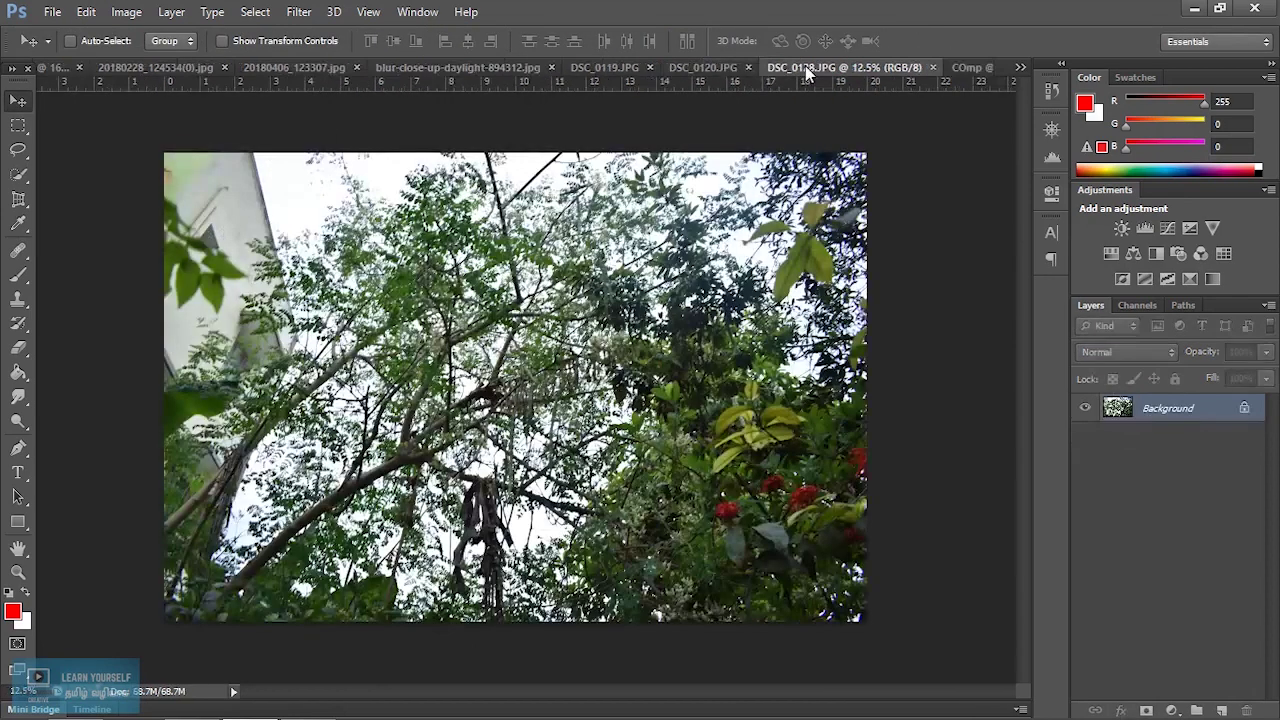
{"action": "left_click", "coordinate": [932, 67]}
Bring the DSC_0120 plant photo into COmp, scale it down and set it beside the tree tile
{"action": "left_click", "coordinate": [719, 64]}
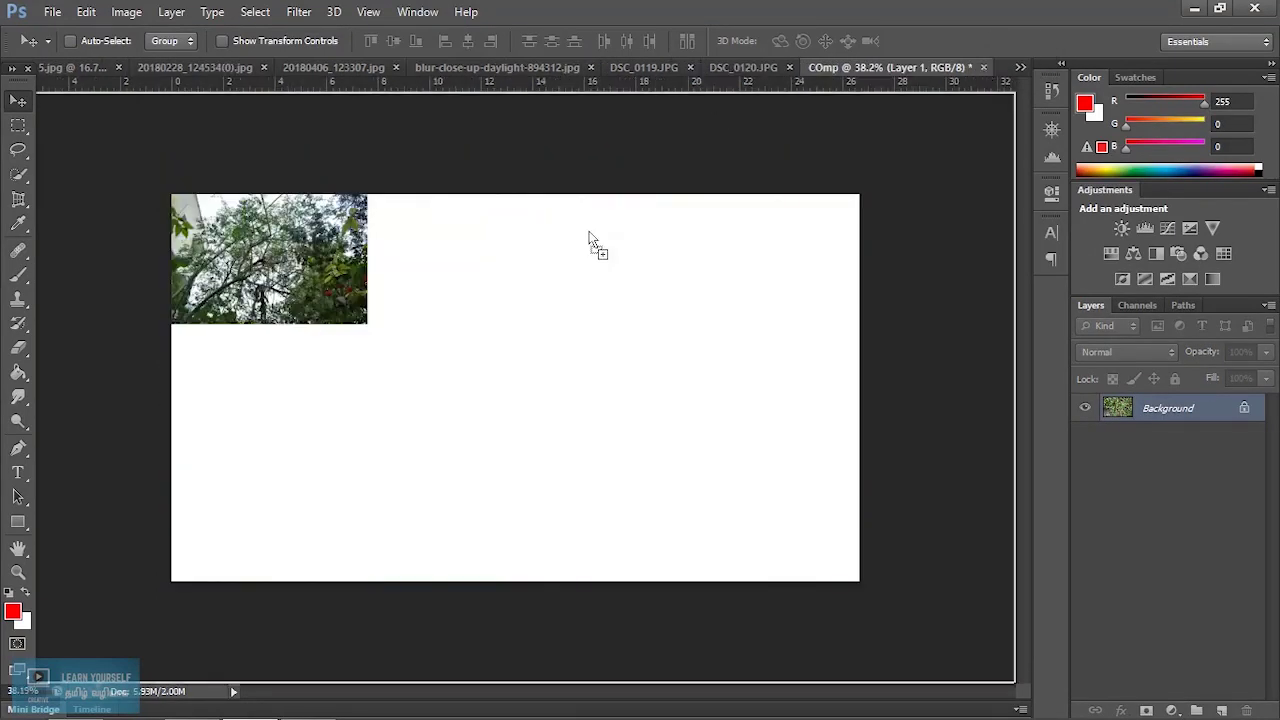
{"action": "left_click_drag", "start_coordinate": [983, 75], "coordinate": [519, 305]}
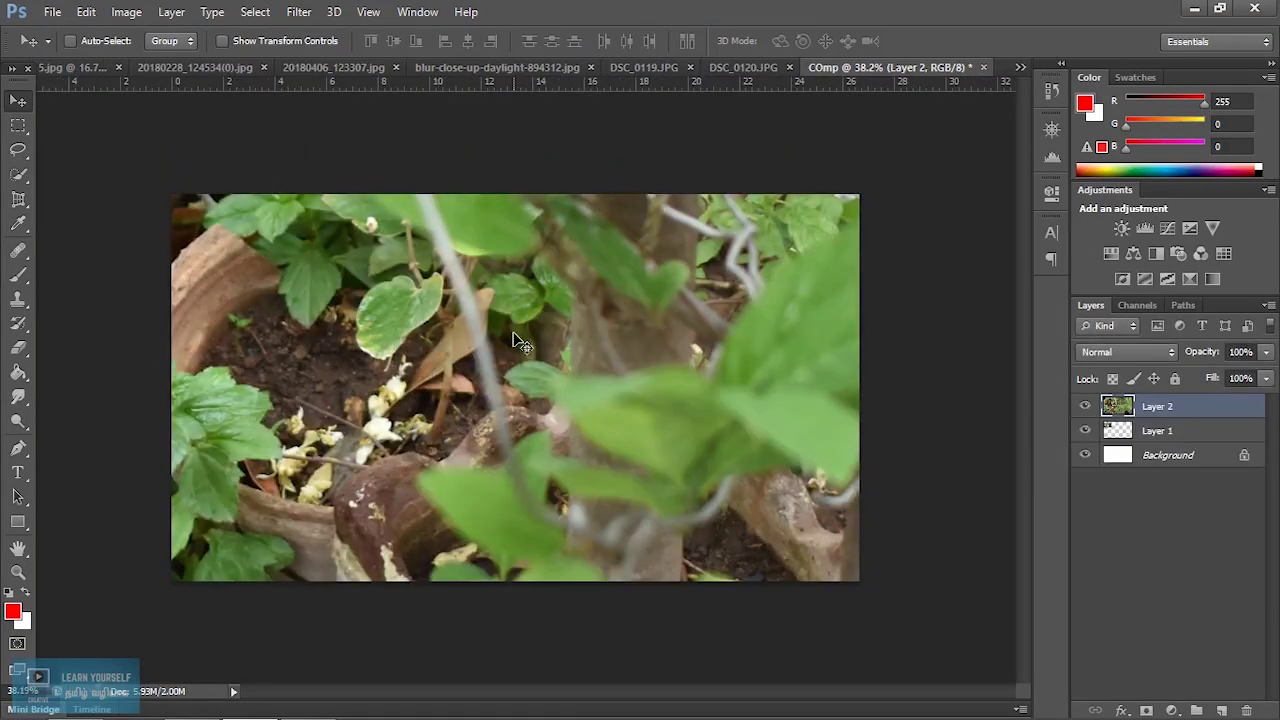
{"action": "scroll", "coordinate": [515, 387], "scroll_direction": "down", "scroll_amount": 2}
{"action": "scroll", "coordinate": [515, 387], "scroll_direction": "down", "scroll_amount": 1}
{"action": "key", "text": "ctrl+t"}
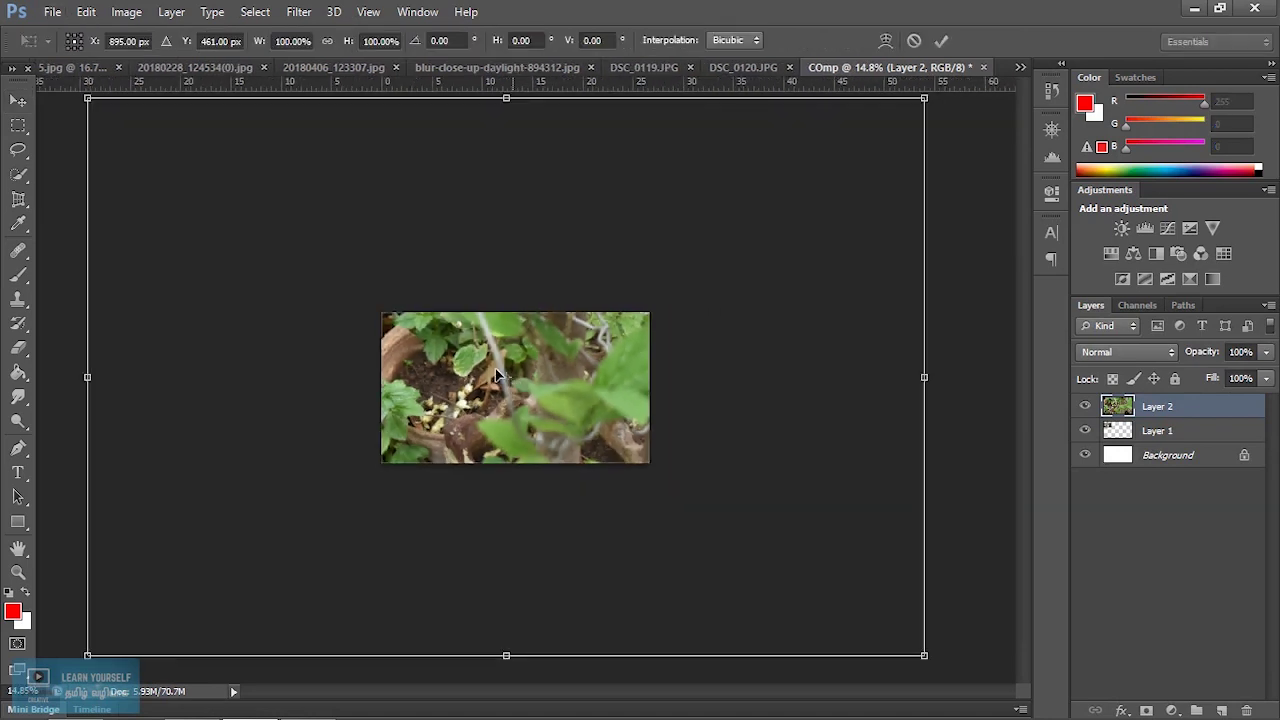
{"action": "left_click_drag", "start_coordinate": [88, 100], "coordinate": [450, 354]}
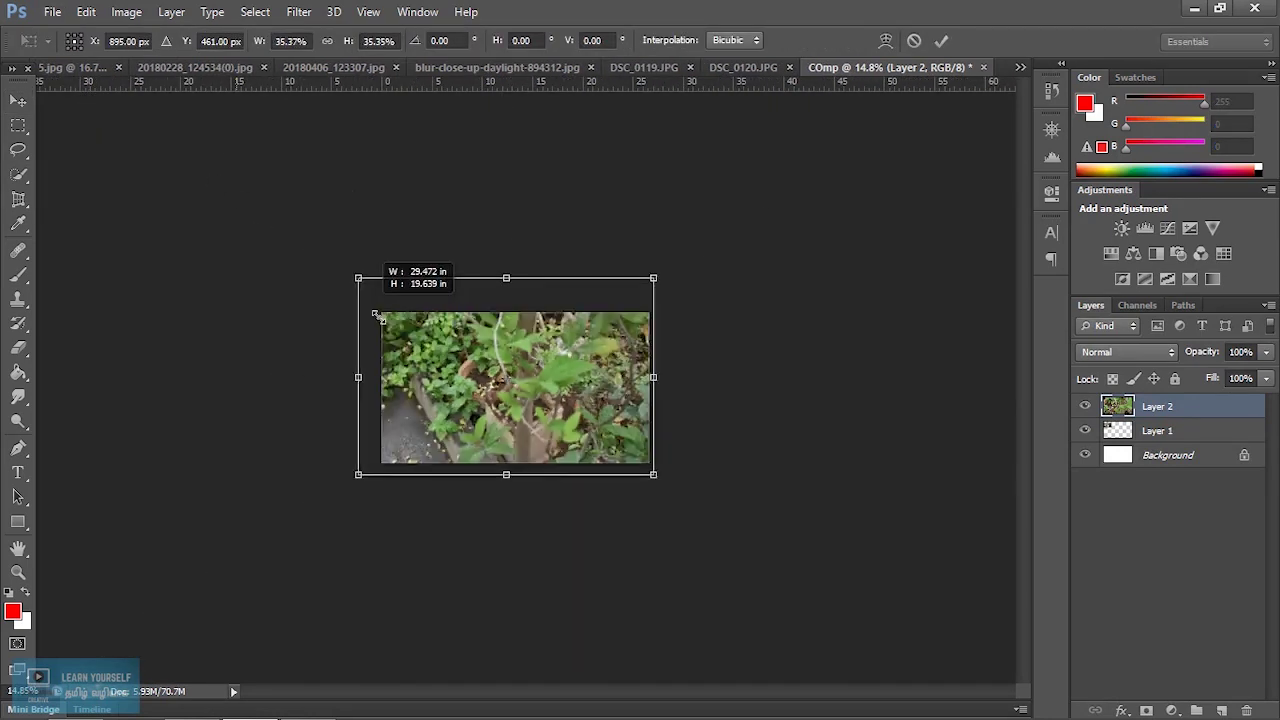
{"action": "scroll", "coordinate": [522, 414], "scroll_direction": "up", "scroll_amount": 2}
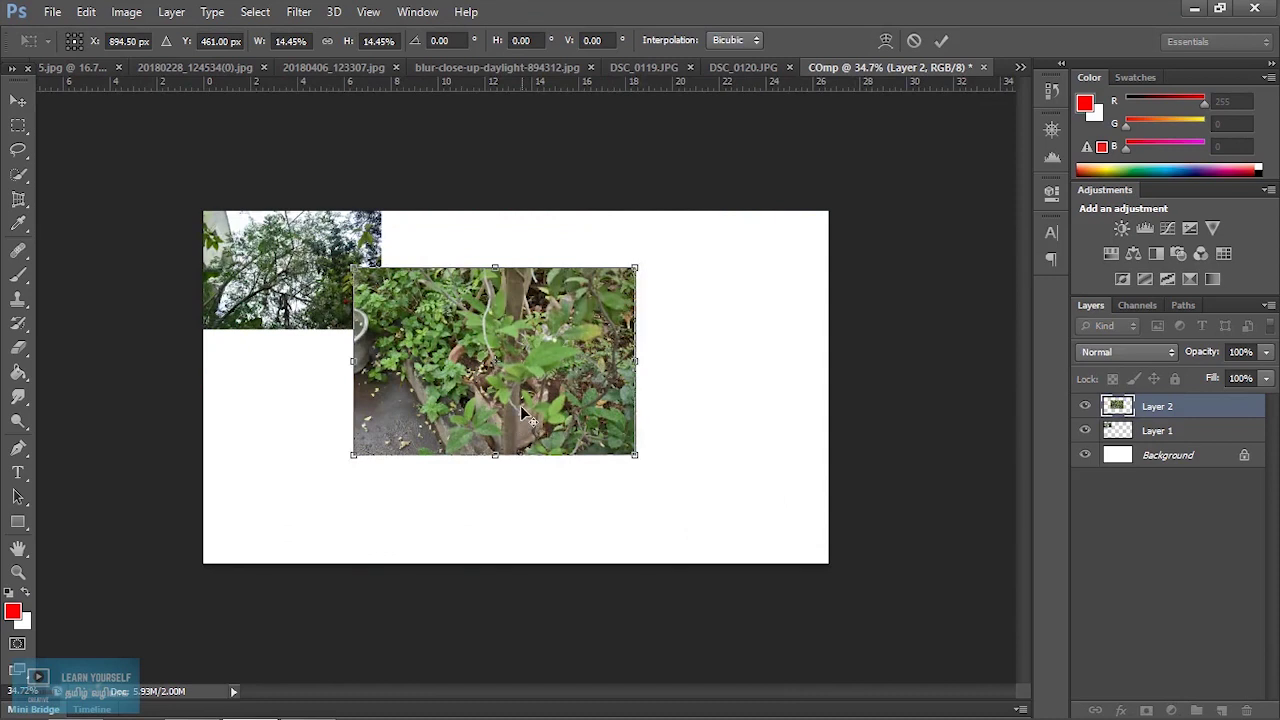
{"action": "left_click_drag", "start_coordinate": [522, 420], "coordinate": [550, 365]}
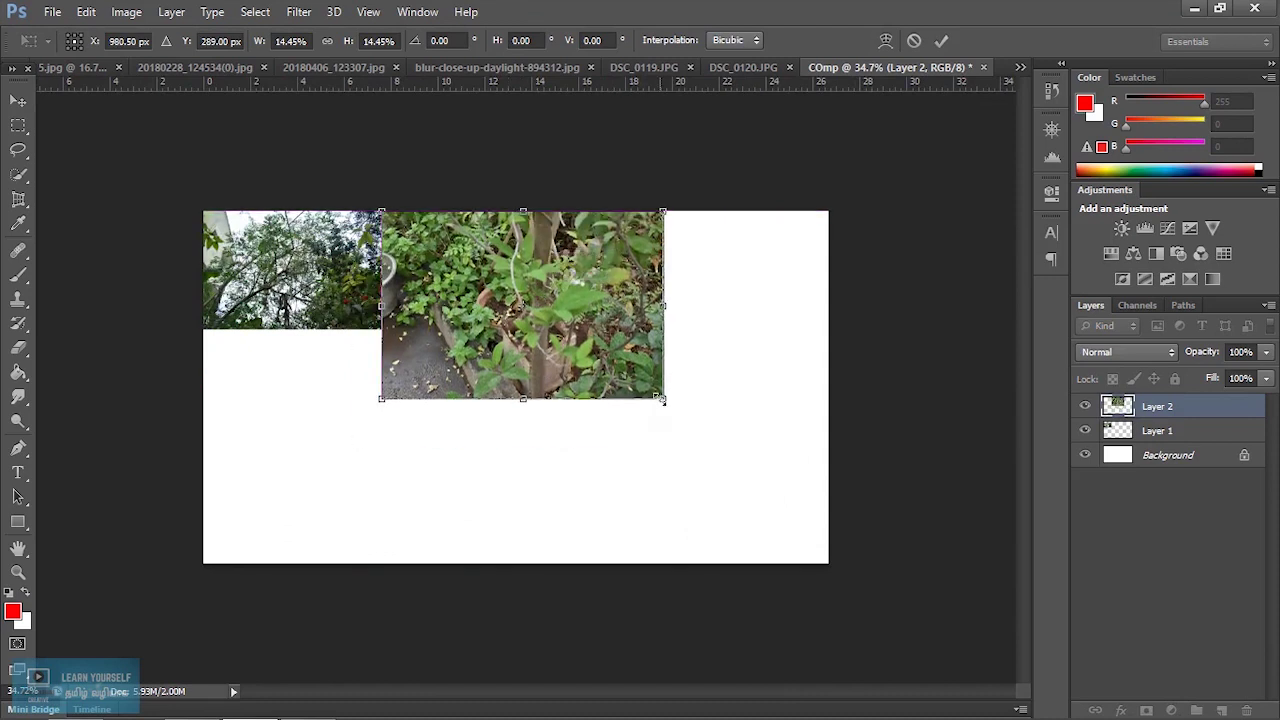
{"action": "left_click_drag", "start_coordinate": [662, 399], "coordinate": [552, 340]}
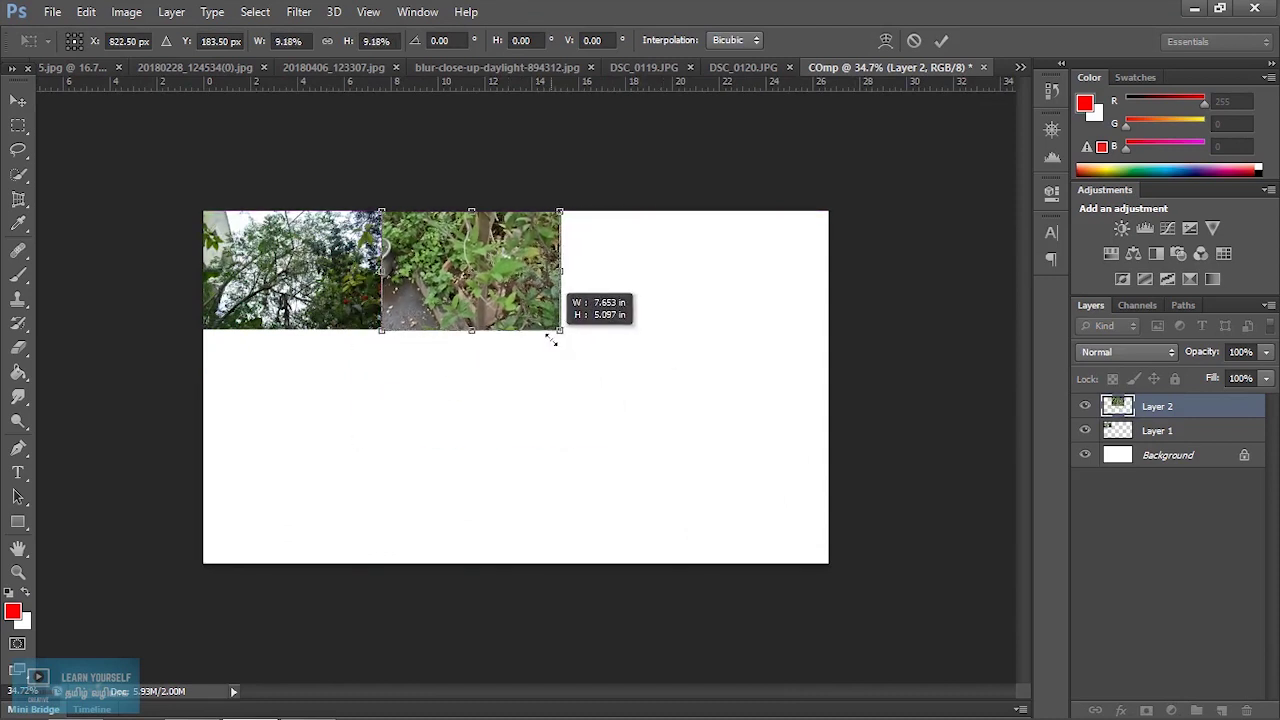
{"action": "left_click", "coordinate": [940, 40]}
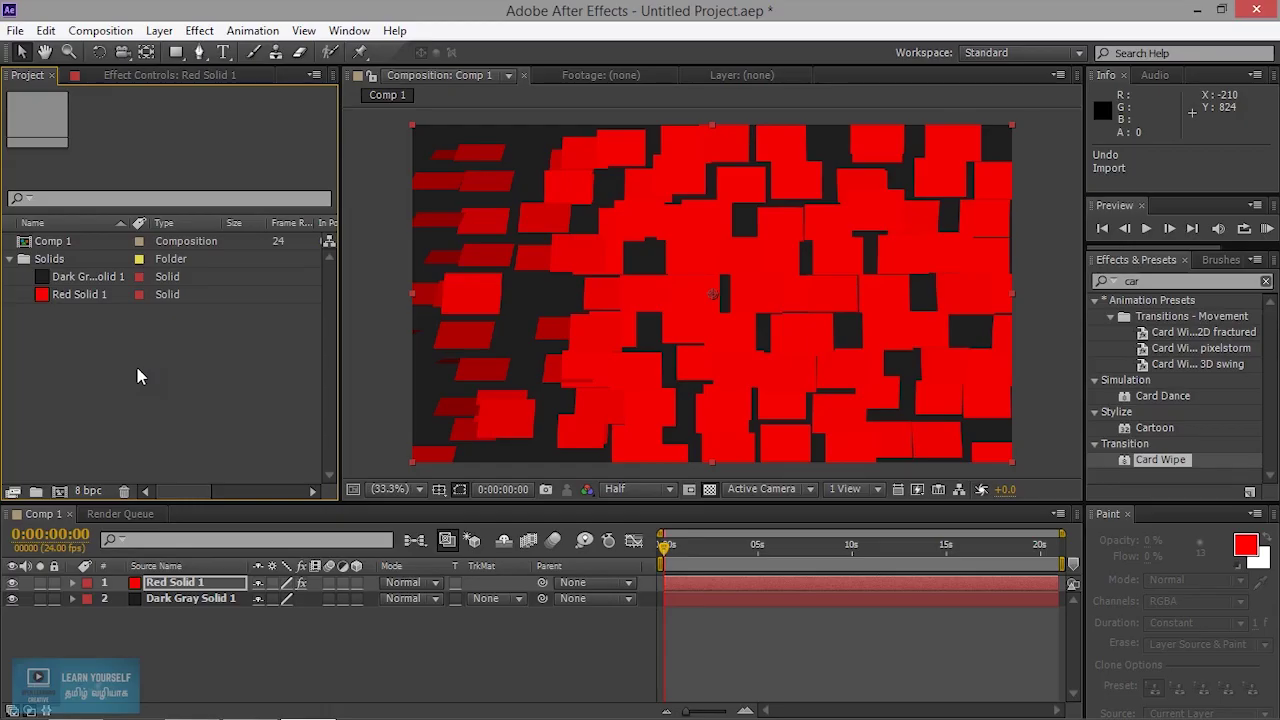
Open the Import File dialog with COmp.psd and show its Import As choices
{"action": "double_click", "coordinate": [127, 385]}
{"action": "left_click", "coordinate": [416, 481]}
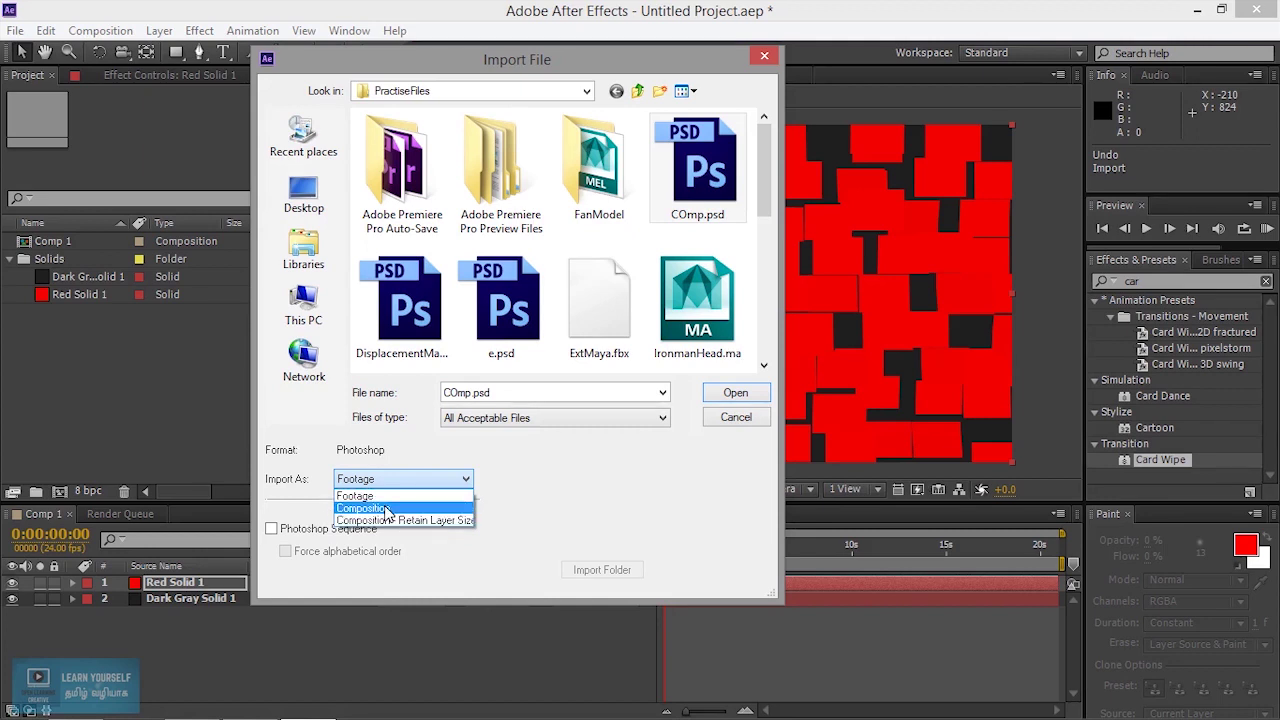
Import COmp.psd as merged-layer footage and drag it into Comp 1
{"action": "left_click", "coordinate": [632, 465]}
{"action": "left_click", "coordinate": [733, 392]}
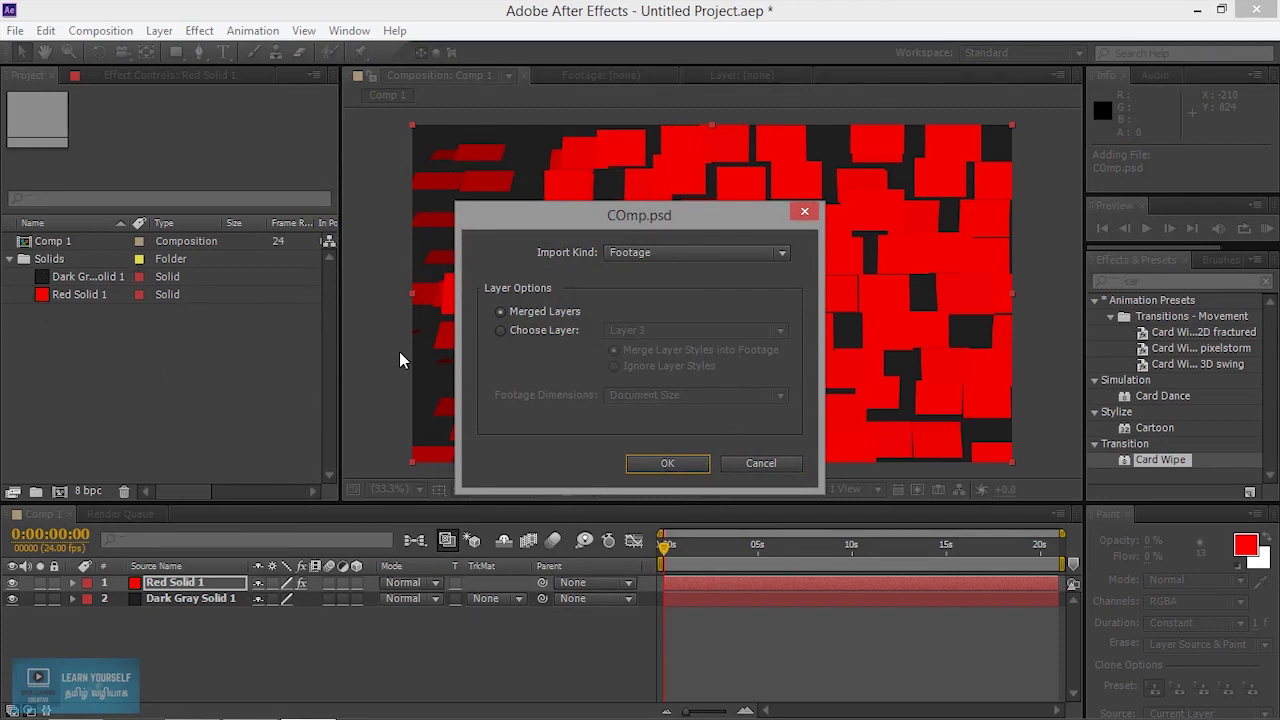
{"action": "left_click", "coordinate": [536, 331]}
{"action": "left_click", "coordinate": [620, 331]}
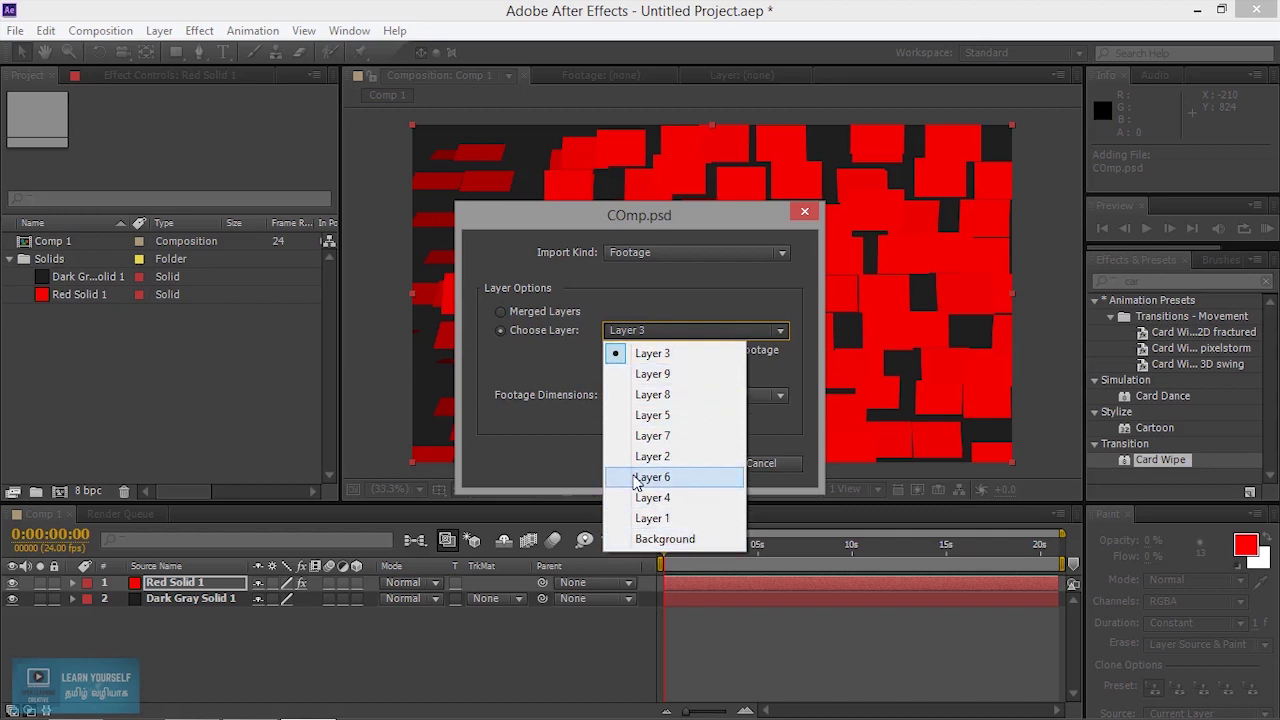
{"action": "left_click", "coordinate": [556, 315]}
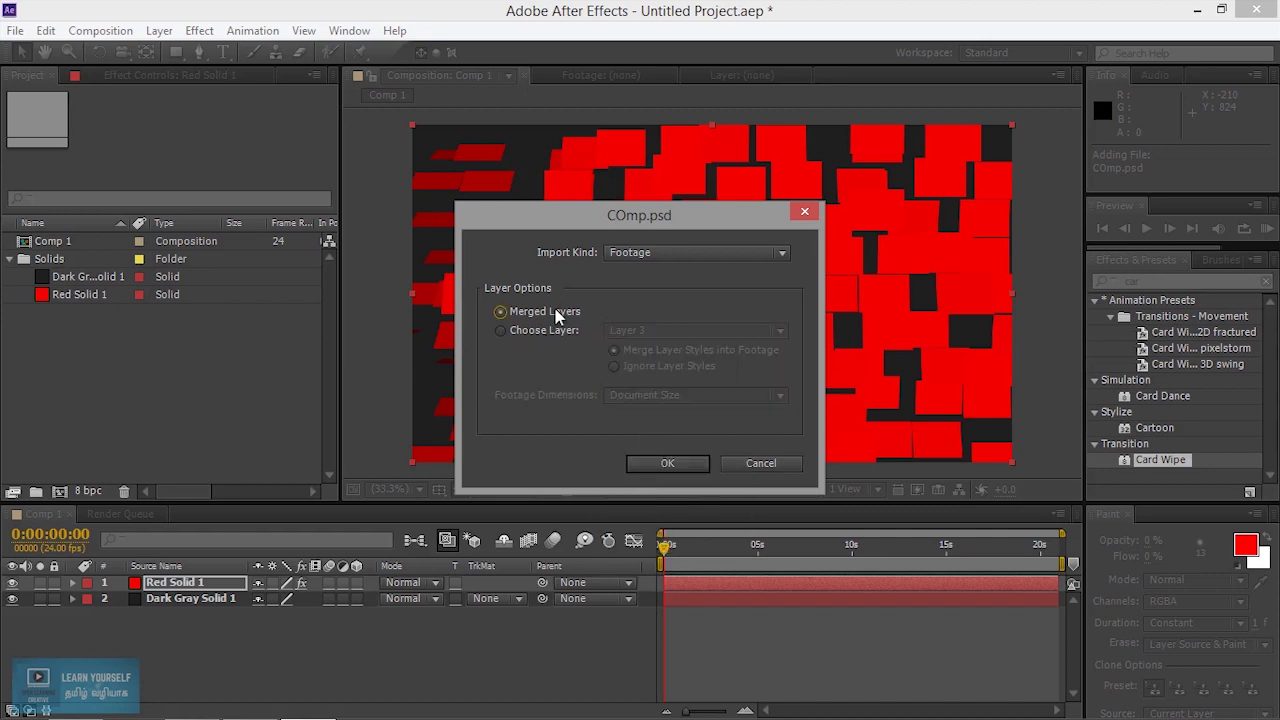
{"action": "left_click", "coordinate": [683, 463]}
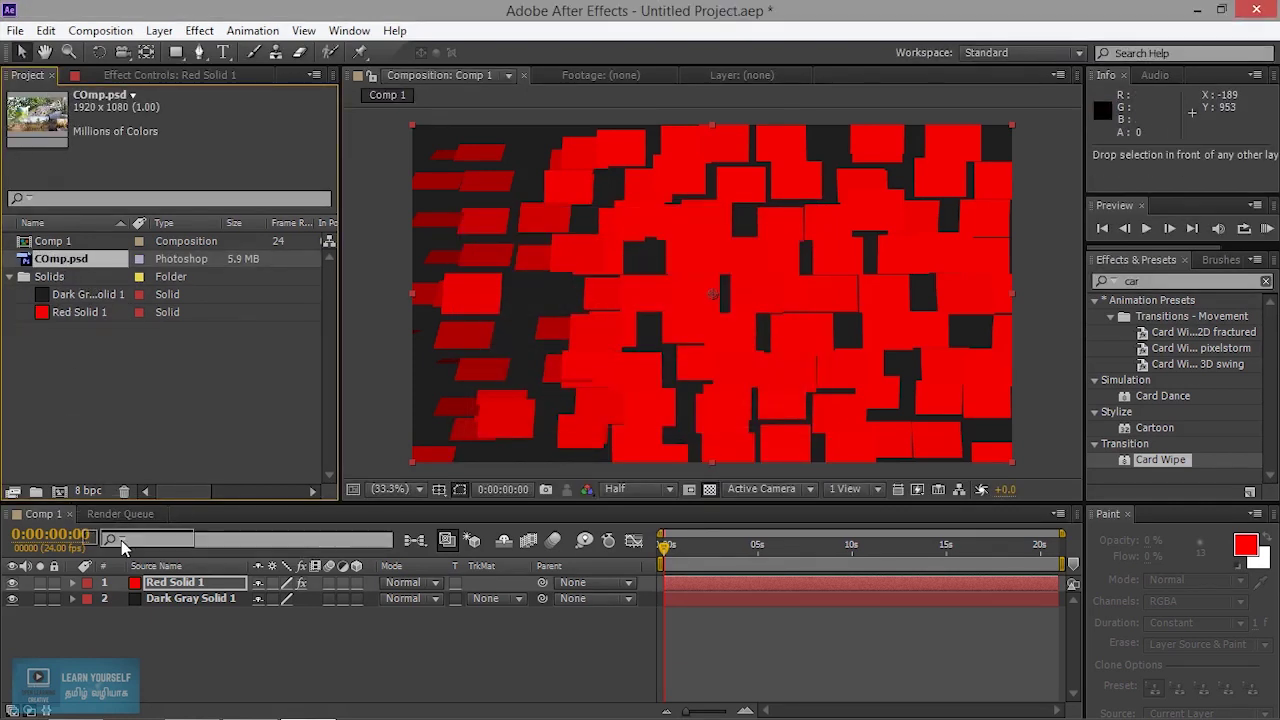
{"action": "left_click_drag", "start_coordinate": [58, 261], "coordinate": [130, 595]}
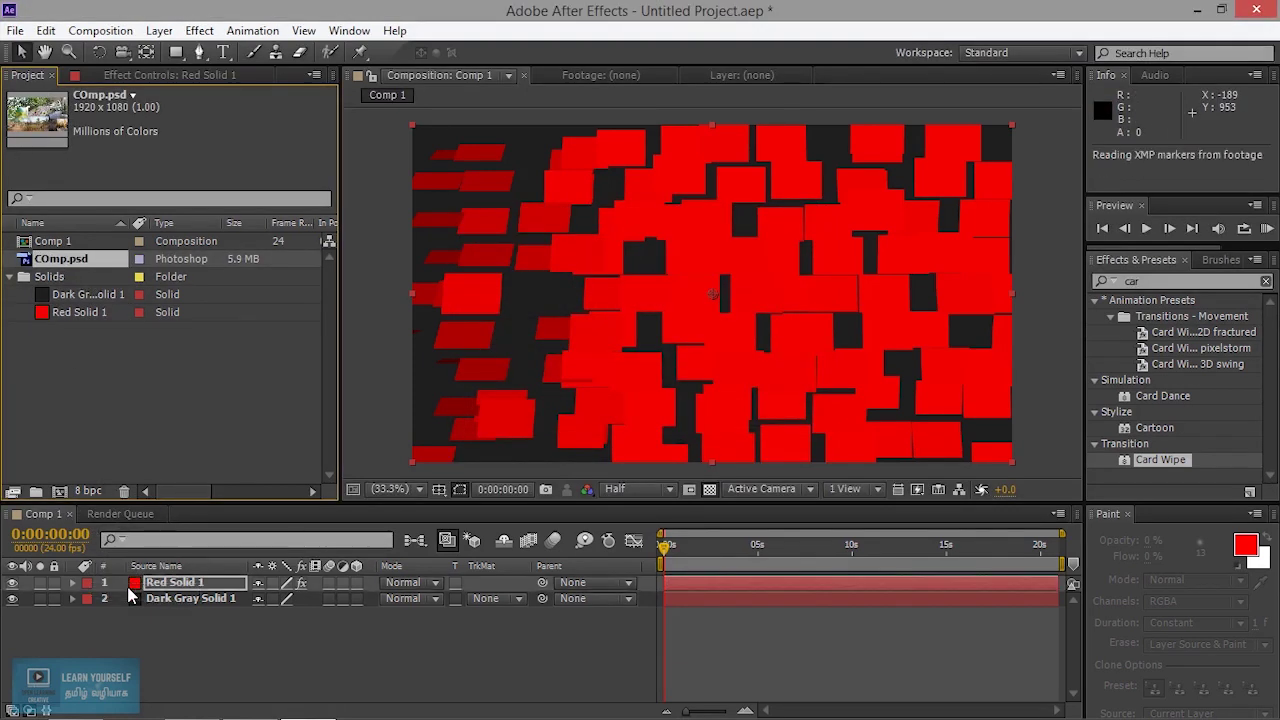
Move the Card Wipe effect from Red Solid 1 onto COmp.psd and hide Red Solid 1
{"action": "left_click", "coordinate": [199, 585]}
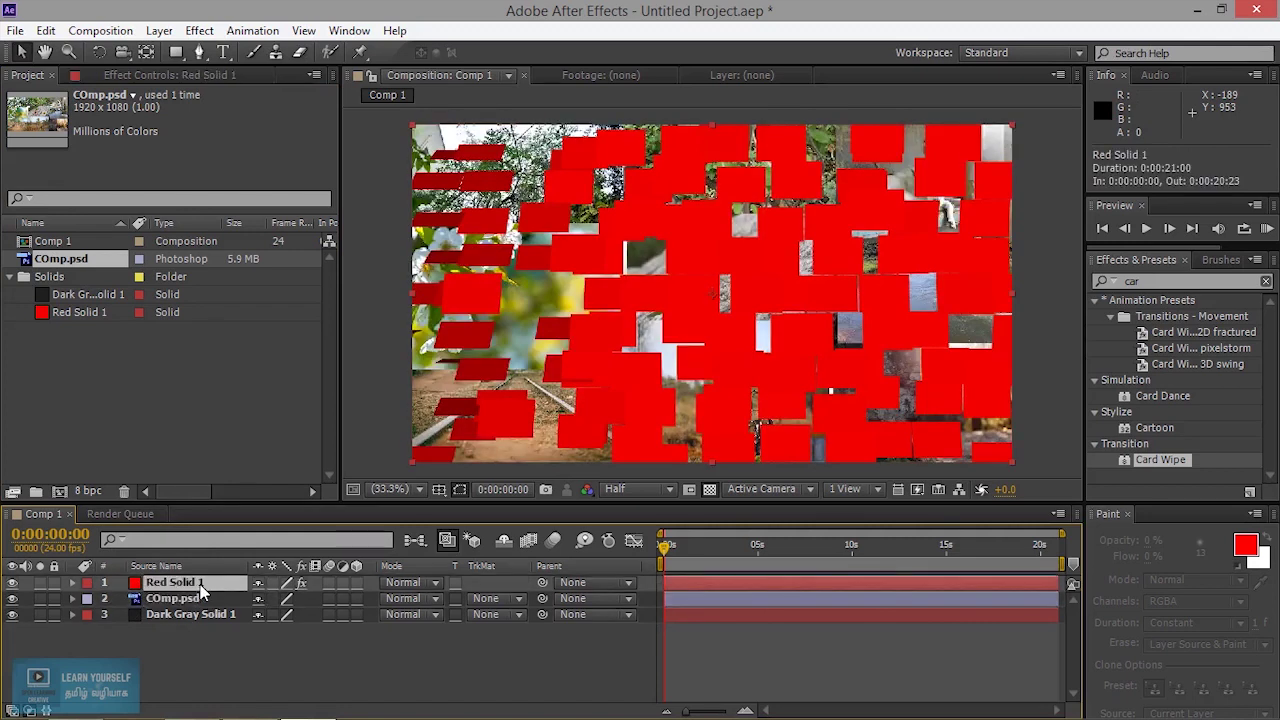
{"action": "left_click", "coordinate": [158, 75]}
{"action": "left_click", "coordinate": [86, 115]}
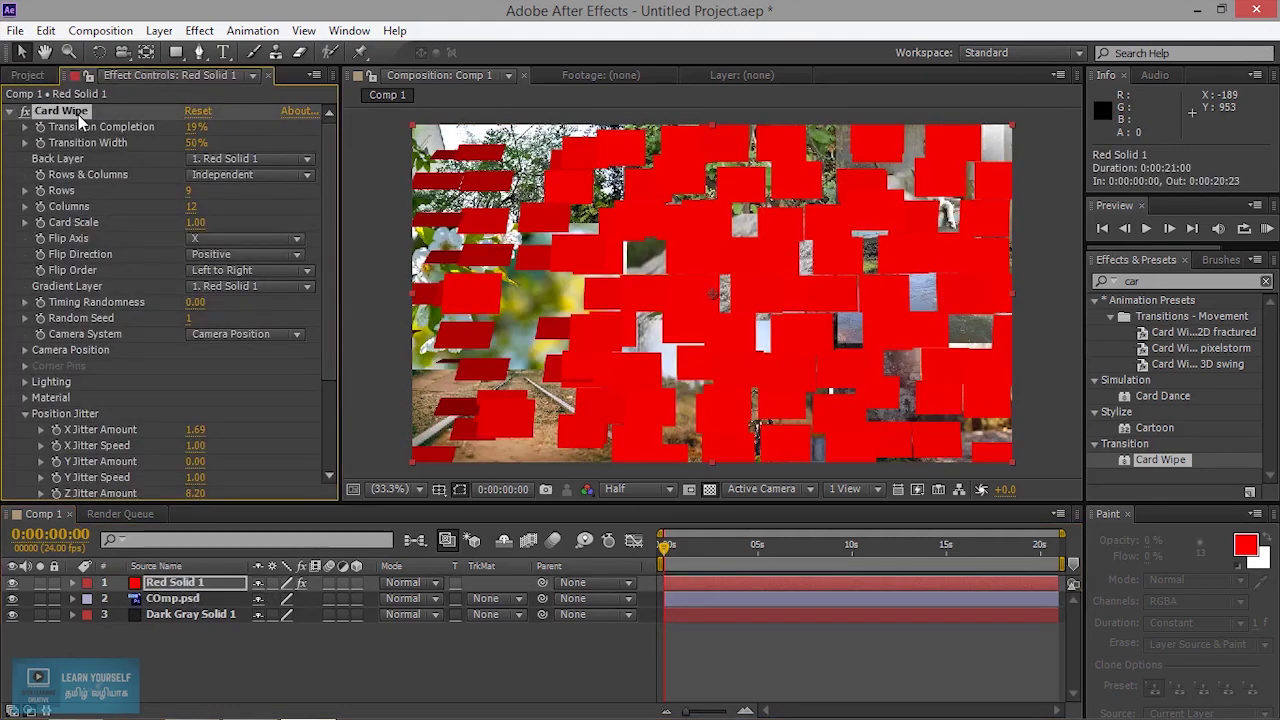
{"action": "key", "text": "Delete"}
{"action": "left_click", "coordinate": [191, 601]}
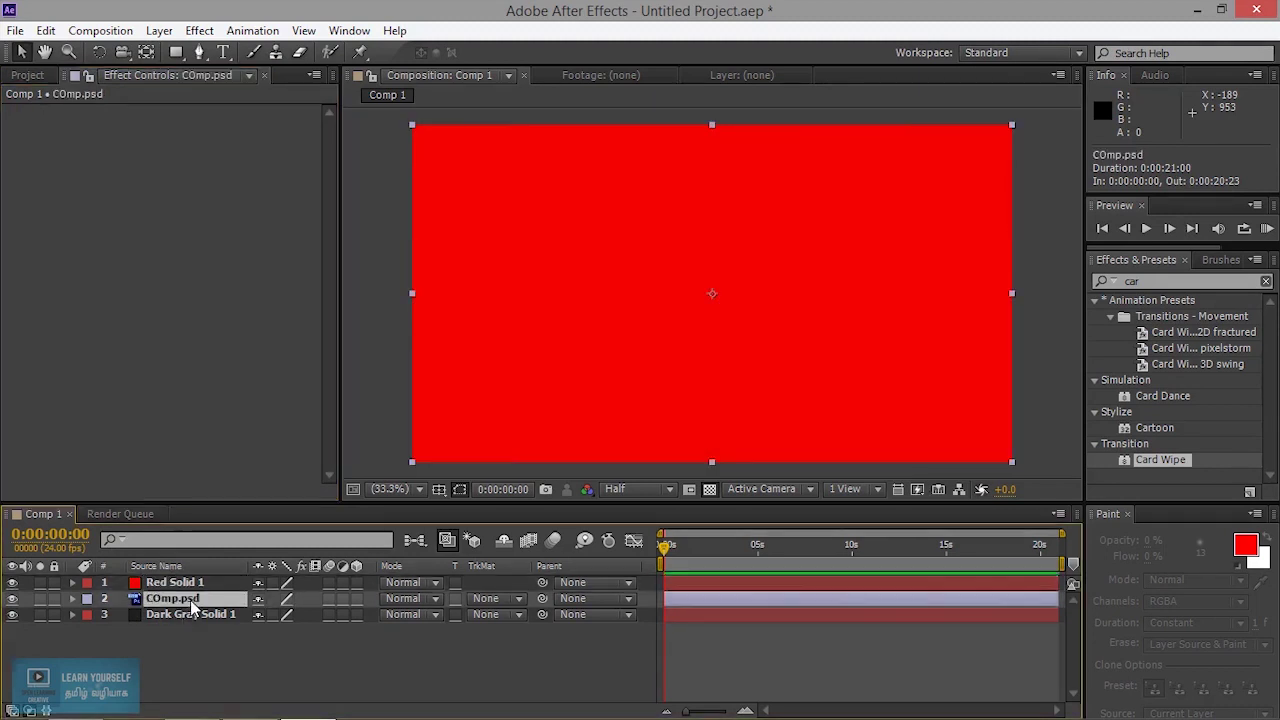
{"action": "key", "text": "ctrl+v"}
{"action": "left_click", "coordinate": [189, 586]}
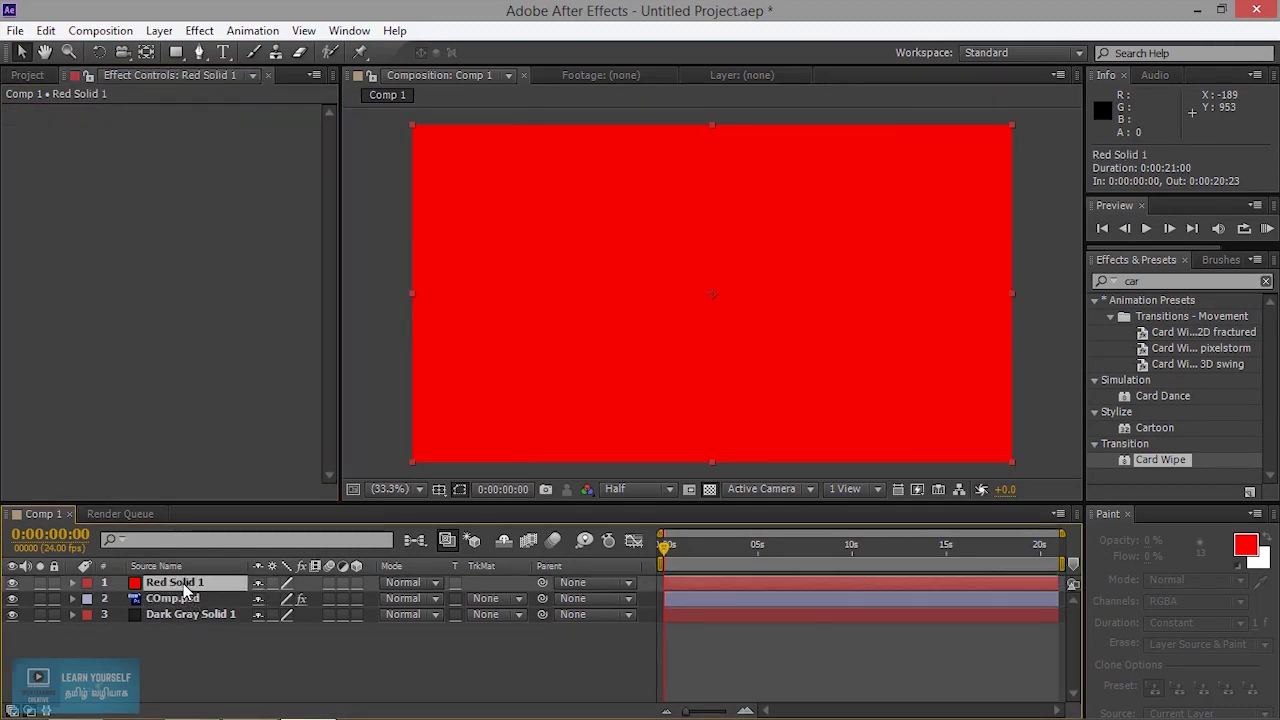
{"action": "left_click", "coordinate": [11, 583]}
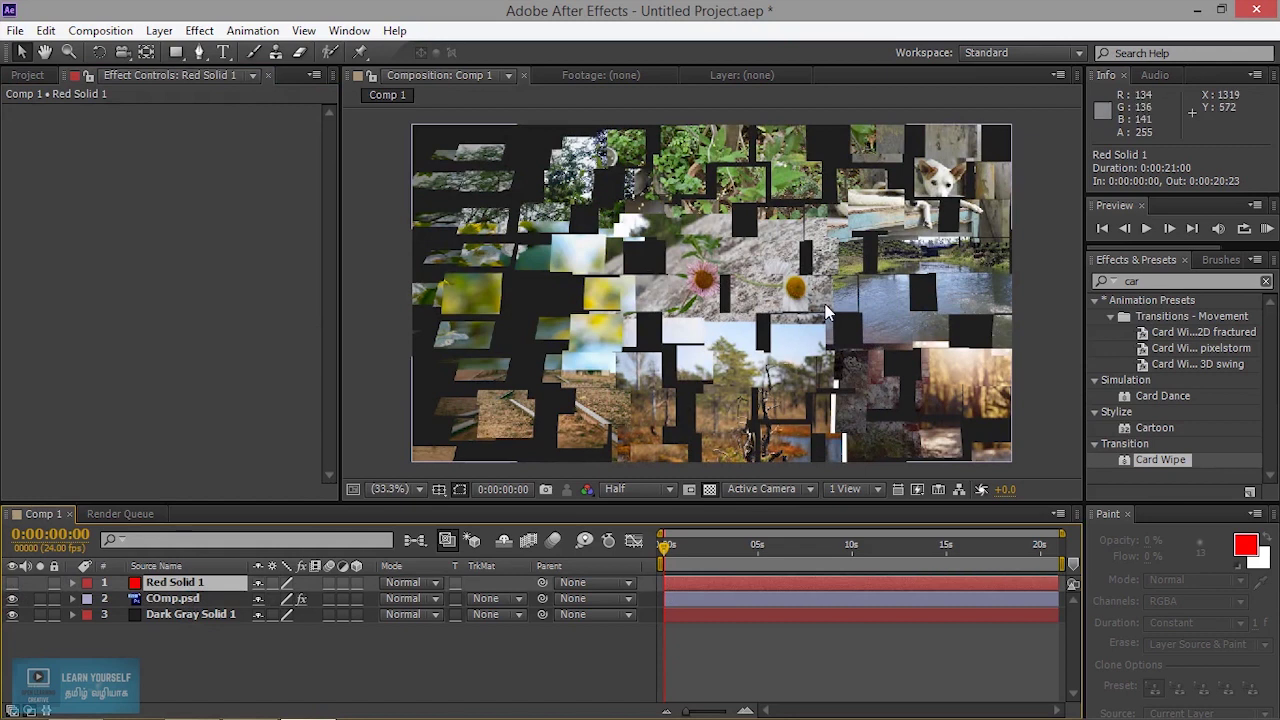
{"action": "left_click", "coordinate": [178, 599]}
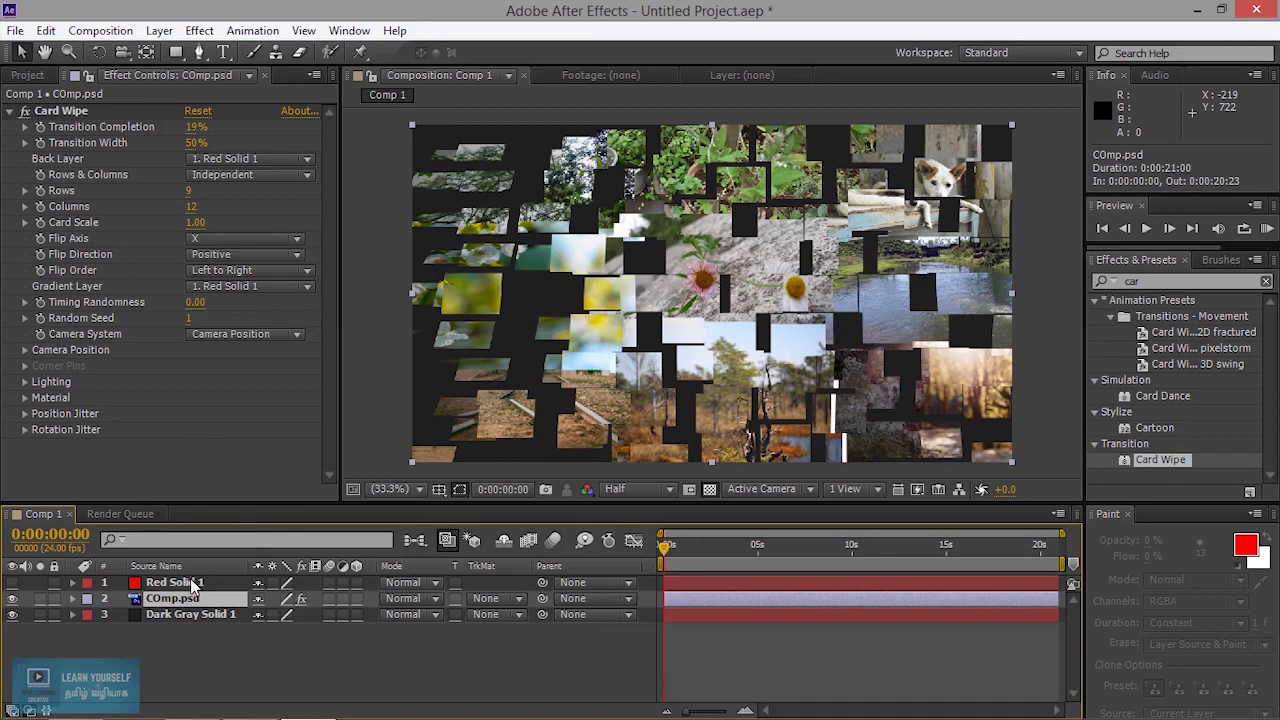
Set Card Wipe's Gradient Layer to COmp.psd with a 3 rows by 3 columns grid, then preview a later frame
{"action": "left_click", "coordinate": [265, 288]}
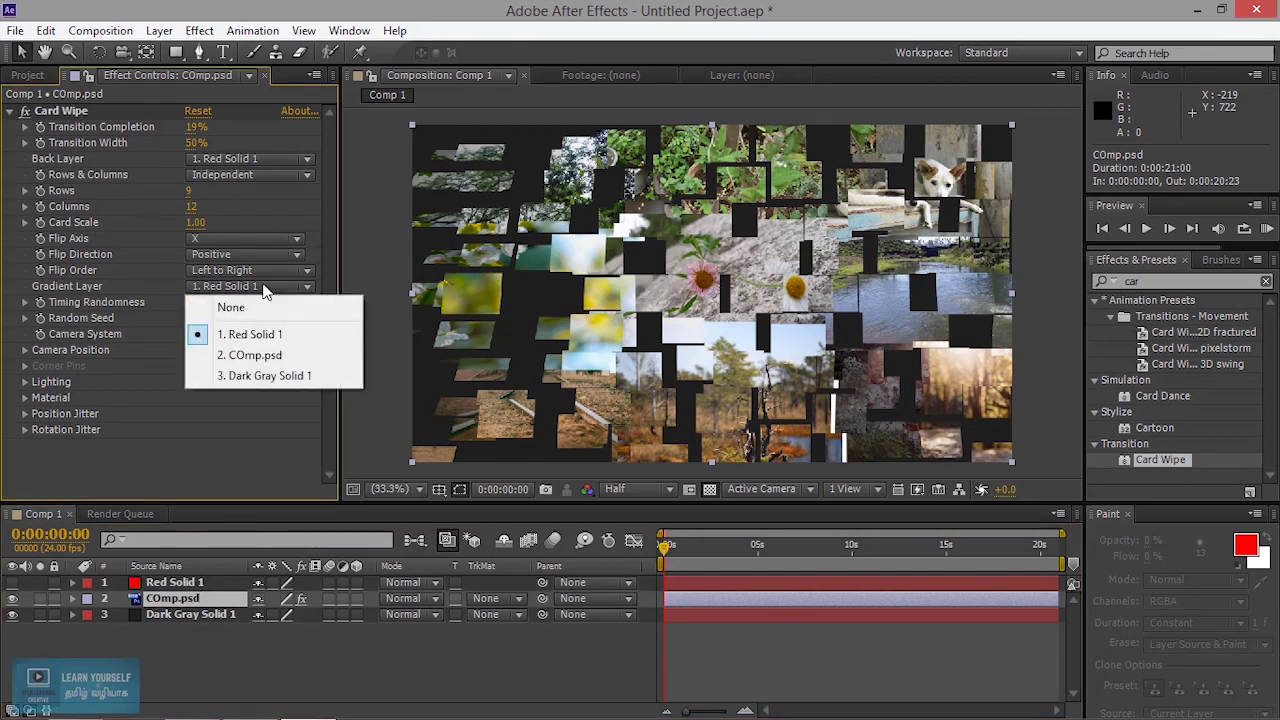
{"action": "left_click", "coordinate": [255, 356]}
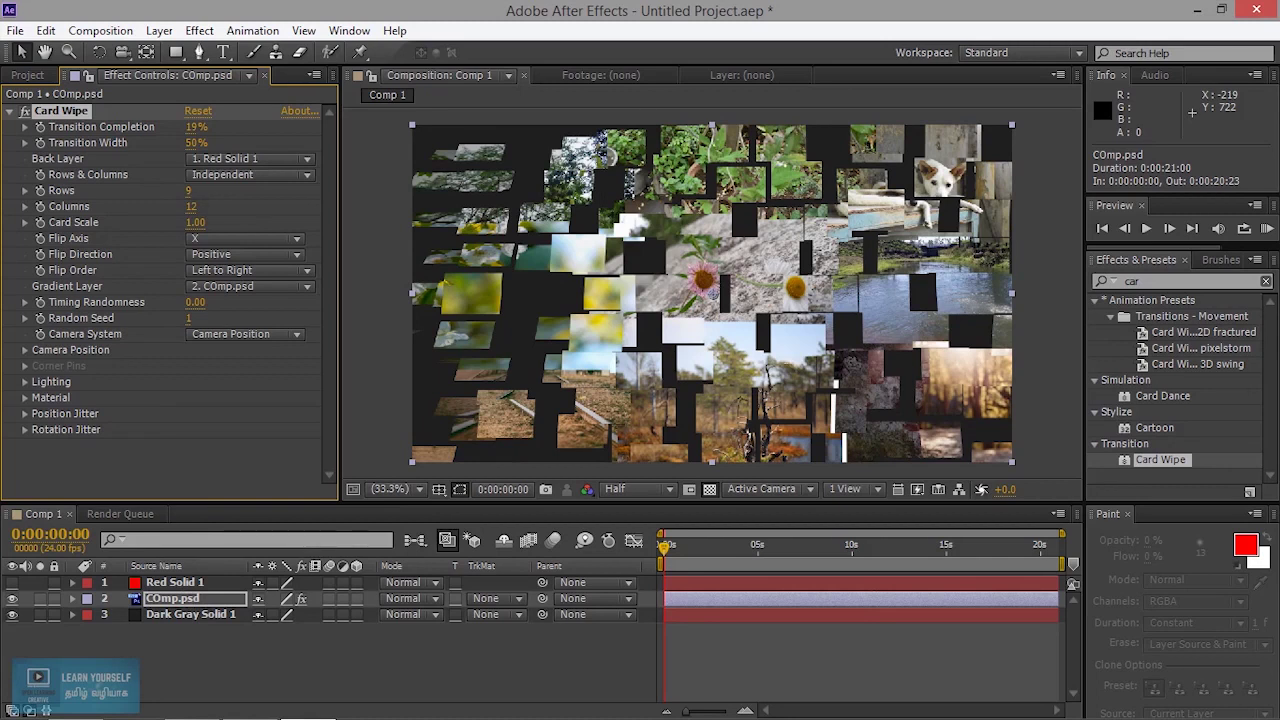
{"action": "left_click", "coordinate": [188, 190]}
{"action": "type", "text": "3"}
{"action": "key", "text": "Return"}
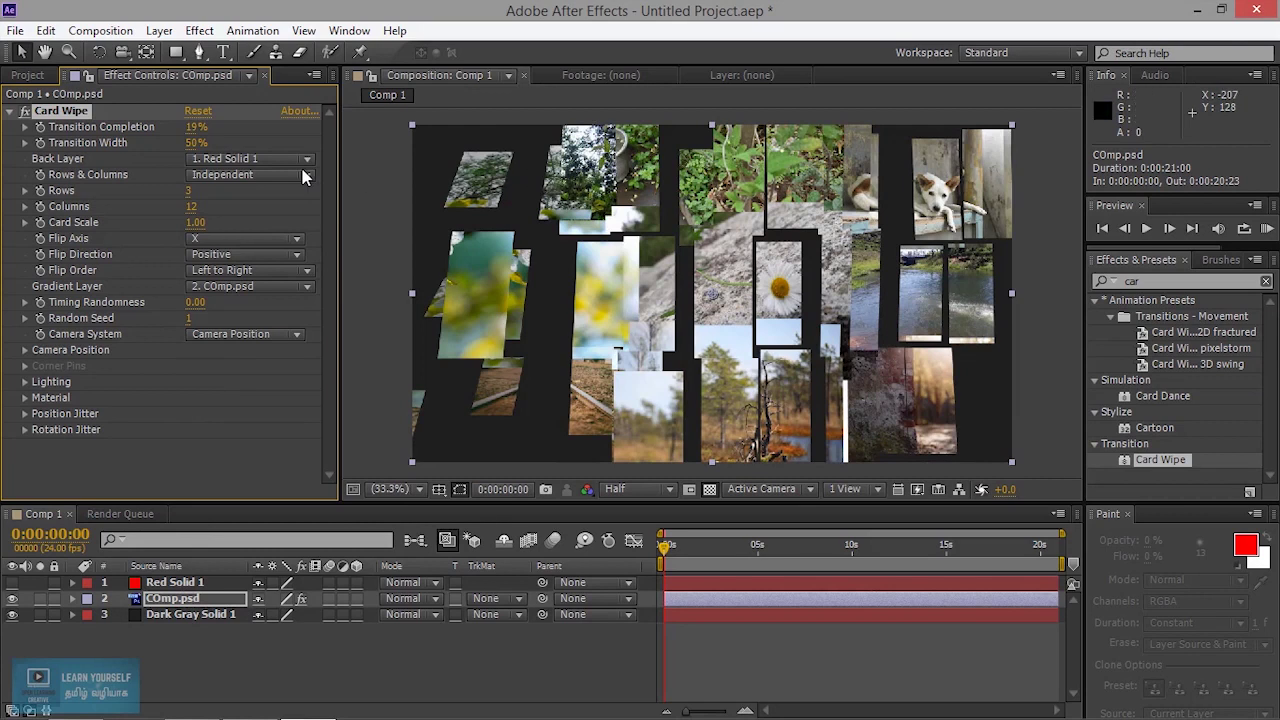
{"action": "key", "text": "Tab"}
{"action": "key", "text": "Return"}
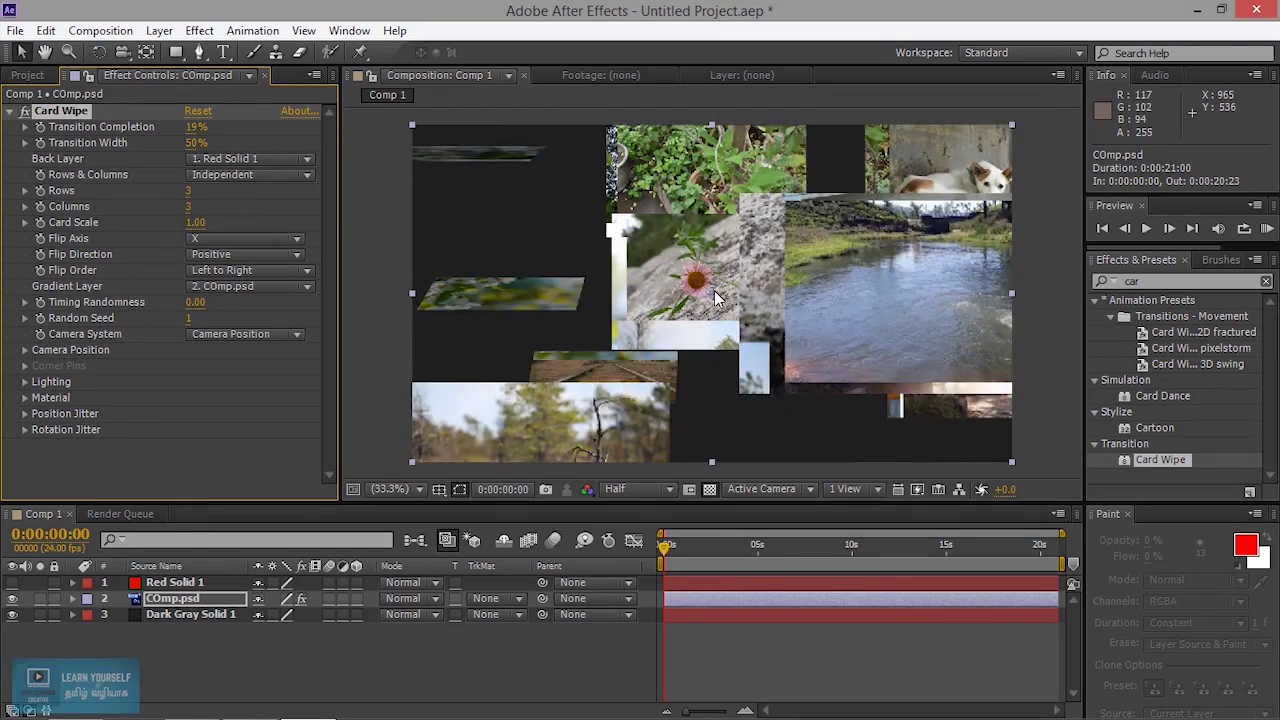
{"action": "left_click_drag", "start_coordinate": [669, 548], "coordinate": [752, 555]}
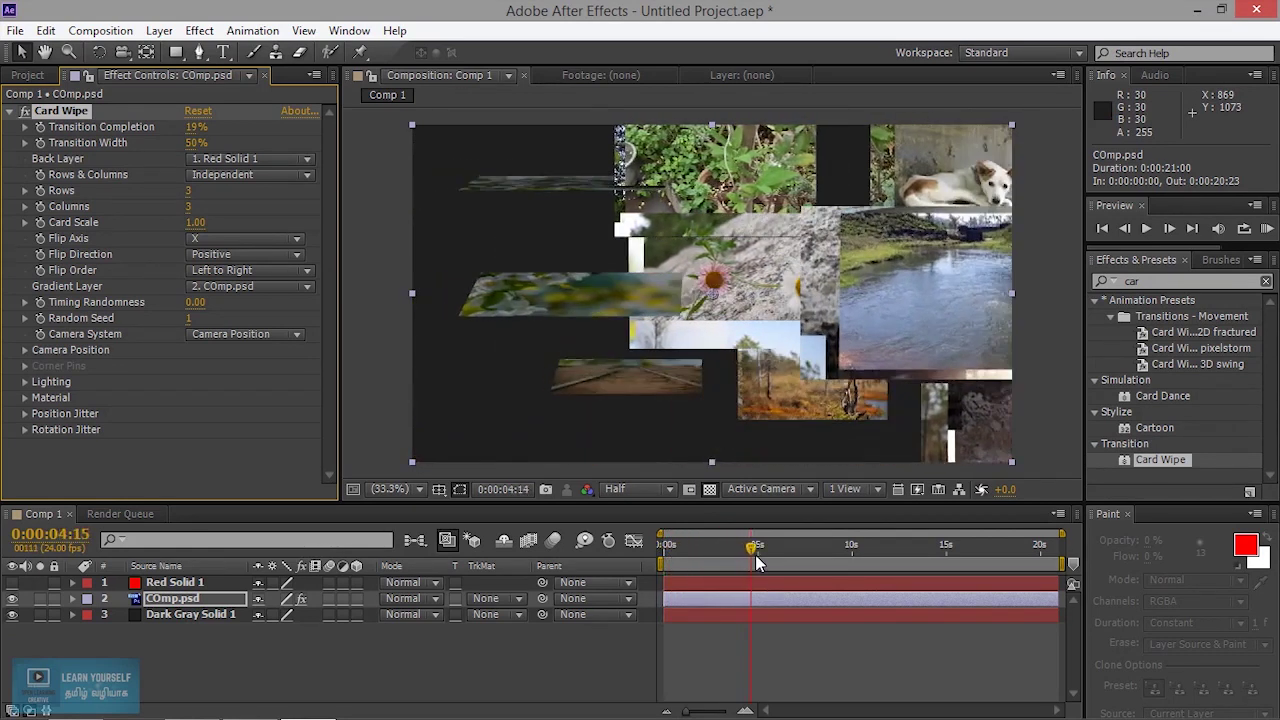
{"action": "left_click", "coordinate": [25, 414]}
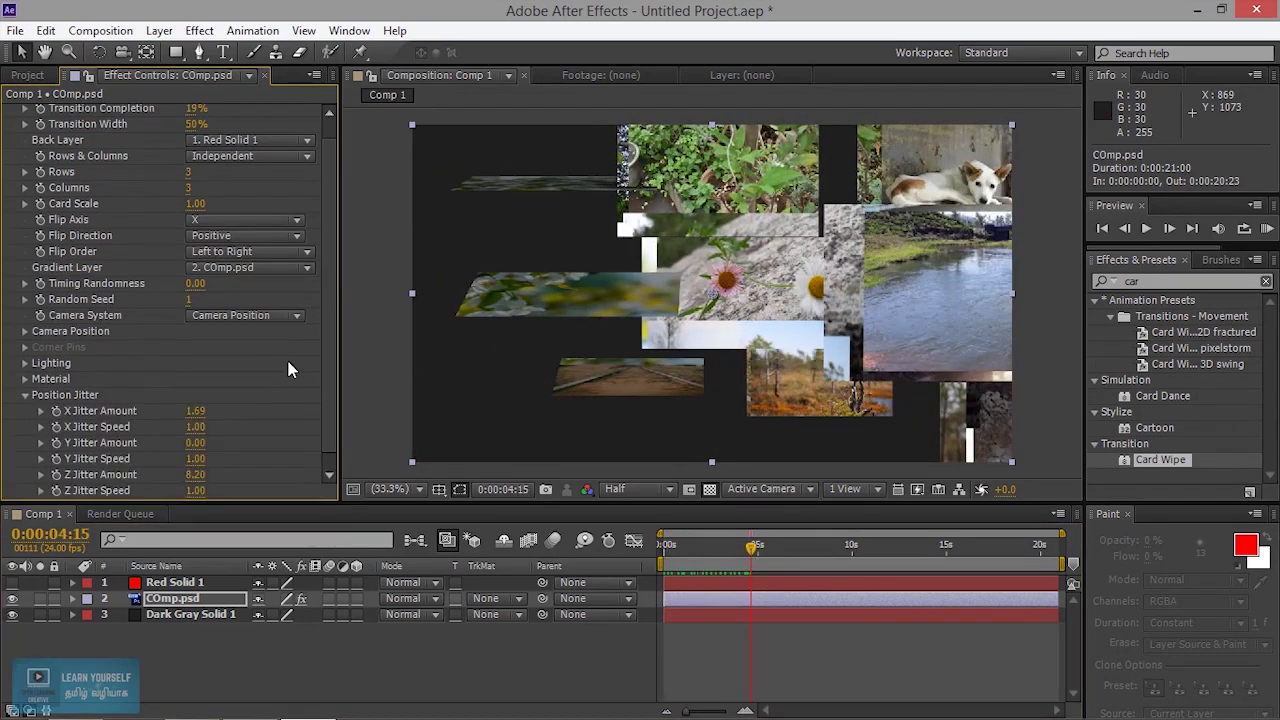
Scrub the Position Jitter X Jitter Amount down to 0.00
{"action": "left_click_drag", "start_coordinate": [327, 252], "coordinate": [327, 280]}
{"action": "left_click_drag", "start_coordinate": [195, 395], "coordinate": [175, 395]}
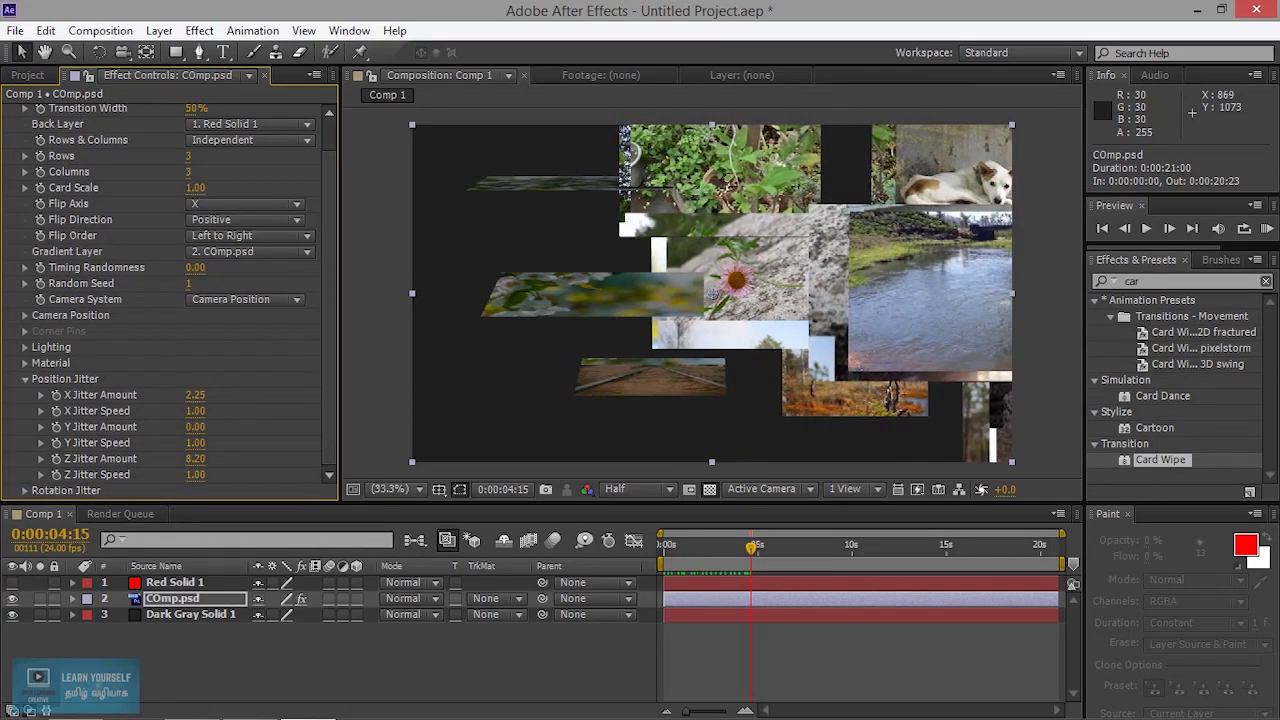
{"action": "left_click_drag", "start_coordinate": [195, 395], "coordinate": [226, 363]}
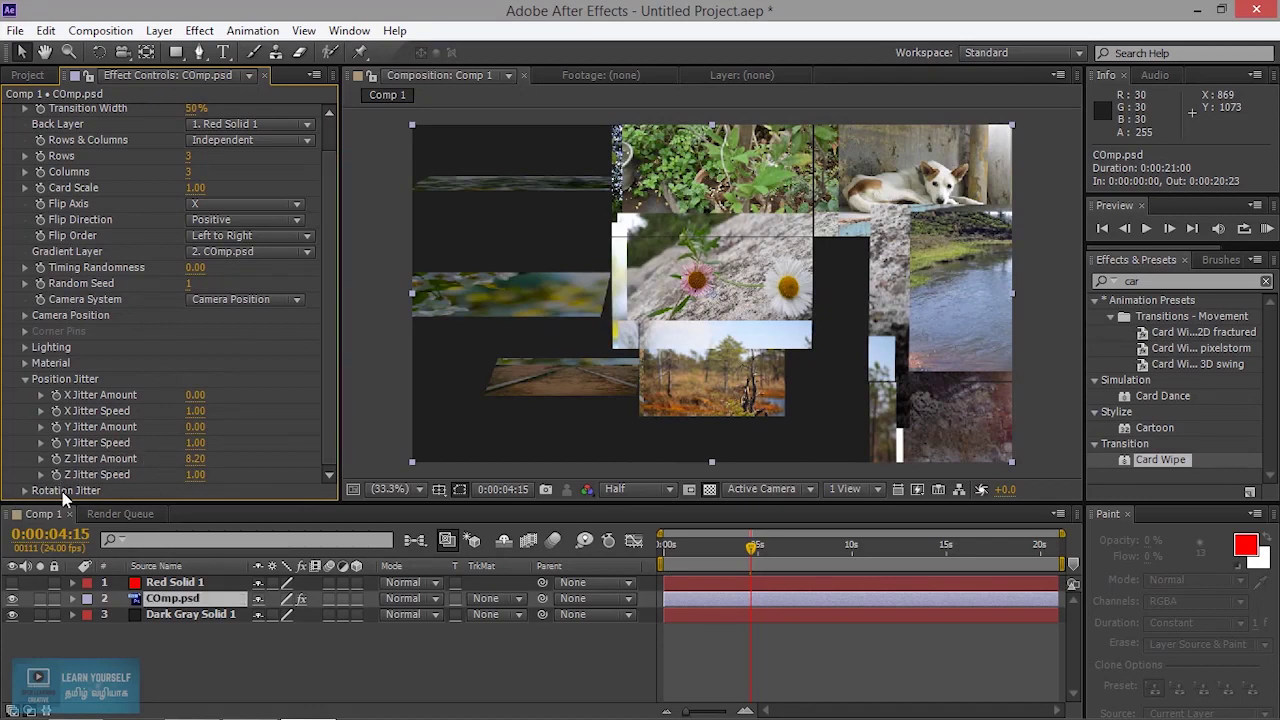
Set the Rotation Jitter X Rot Jitter Amount to 0.00 and preview the wipe
{"action": "left_click", "coordinate": [25, 491]}
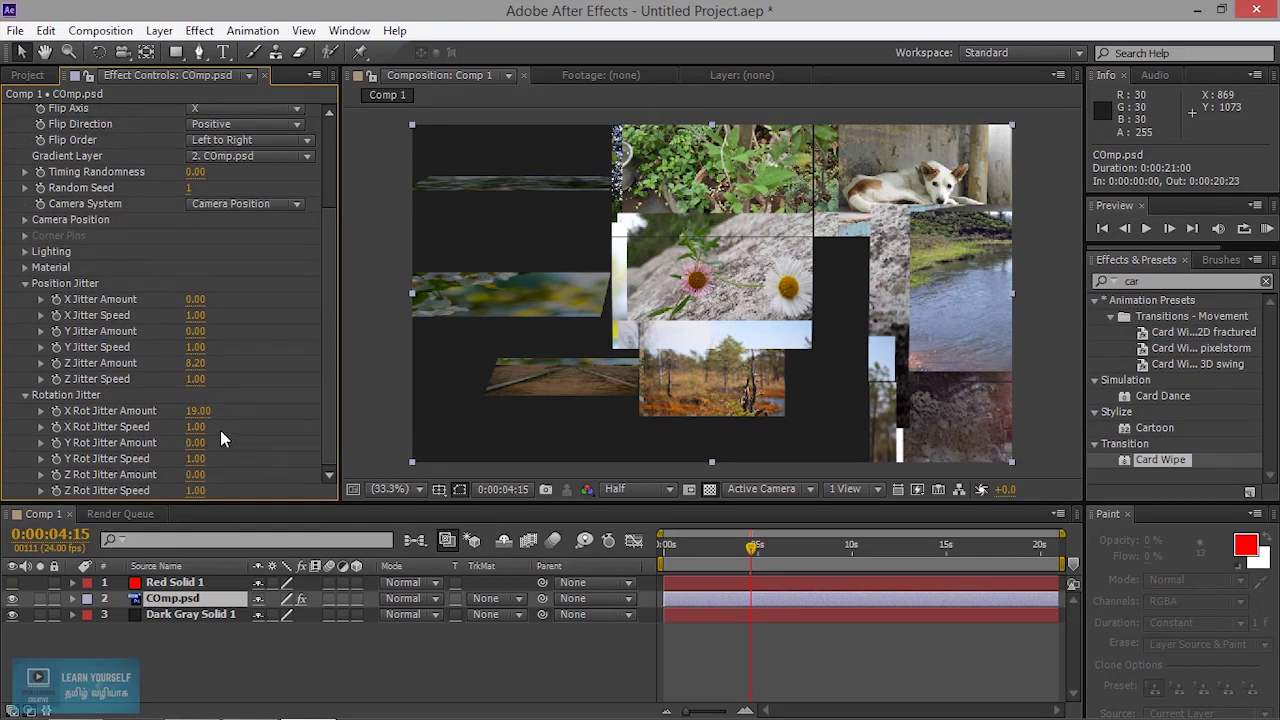
{"action": "key", "text": "ctrl+z"}
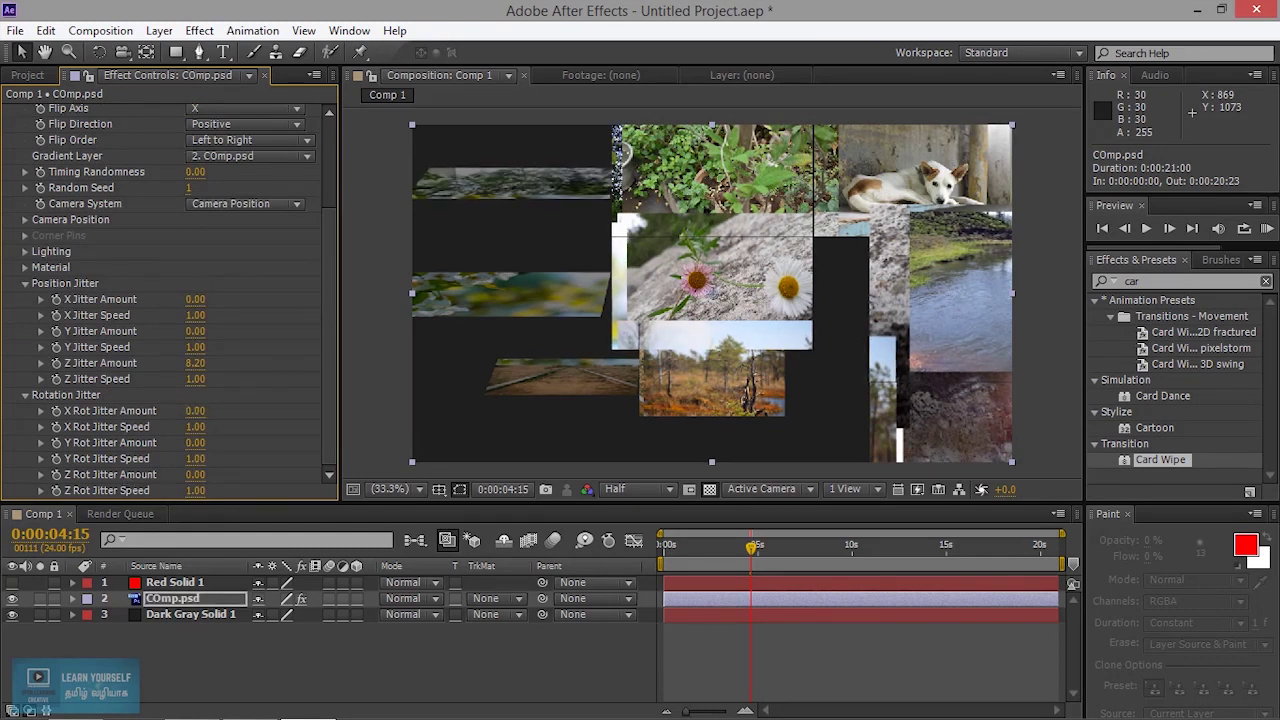
{"action": "mouse_move", "coordinate": [752, 557]}
{"action": "left_mouse_down"}
{"action": "mouse_move", "coordinate": [910, 565]}
{"action": "mouse_move", "coordinate": [725, 562]}
{"action": "left_mouse_up"}
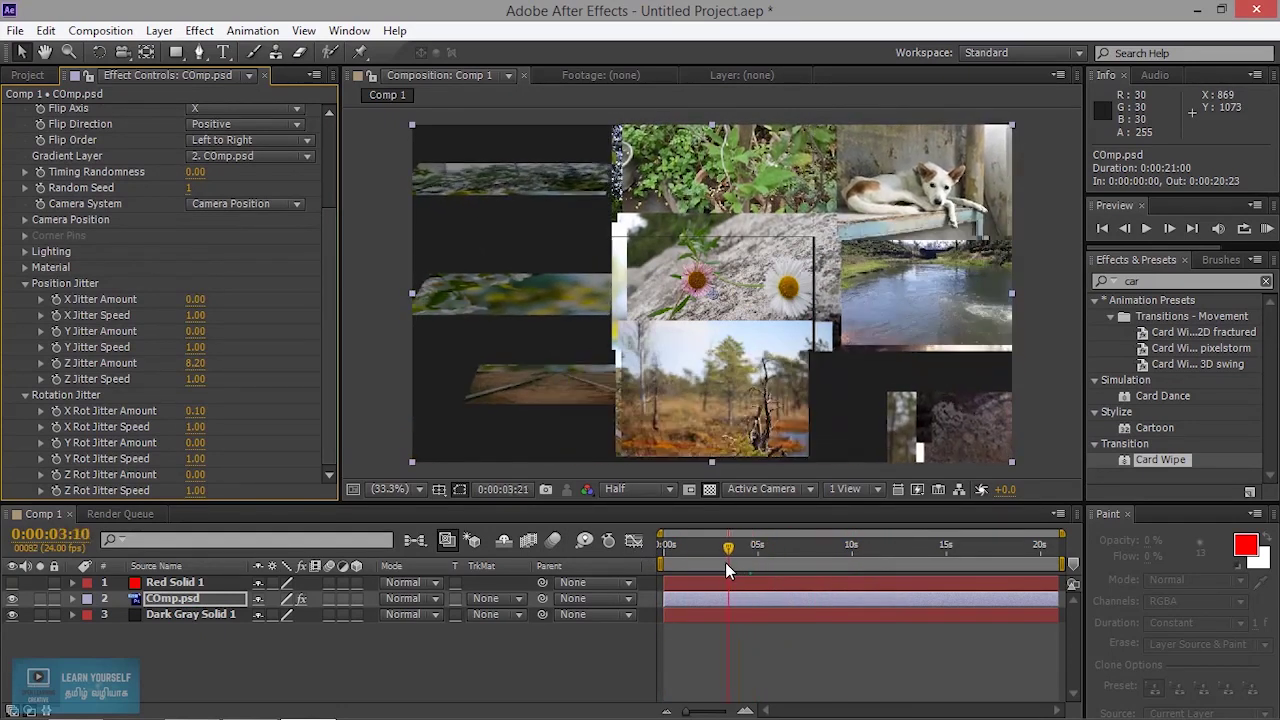
{"action": "left_click", "coordinate": [56, 412]}
{"action": "type", "text": "0"}
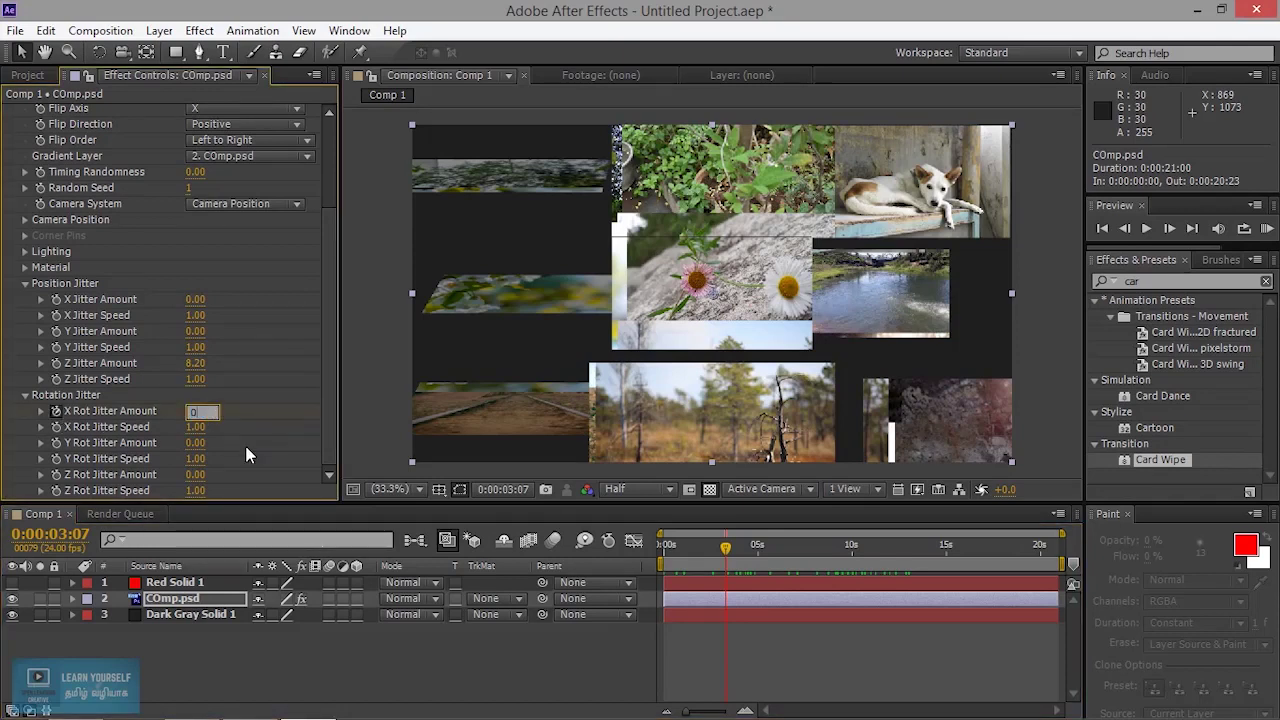
{"action": "key", "text": "Return"}
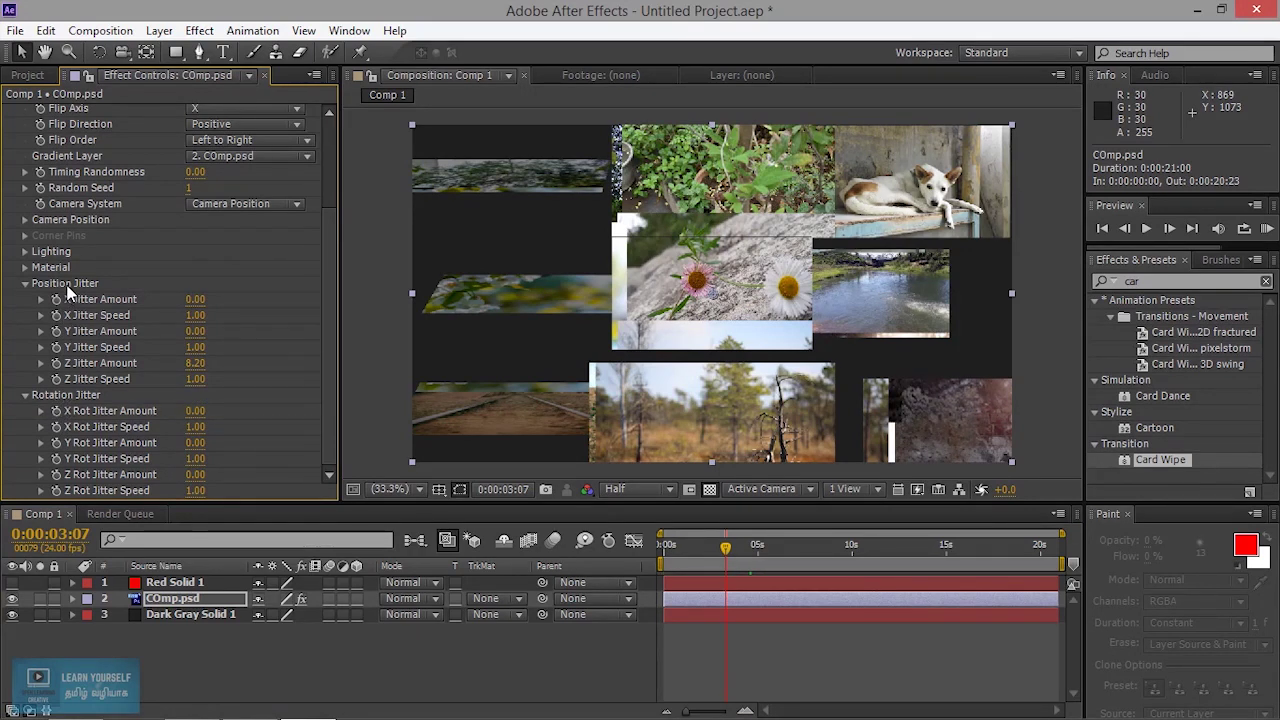
{"action": "left_click", "coordinate": [25, 283]}
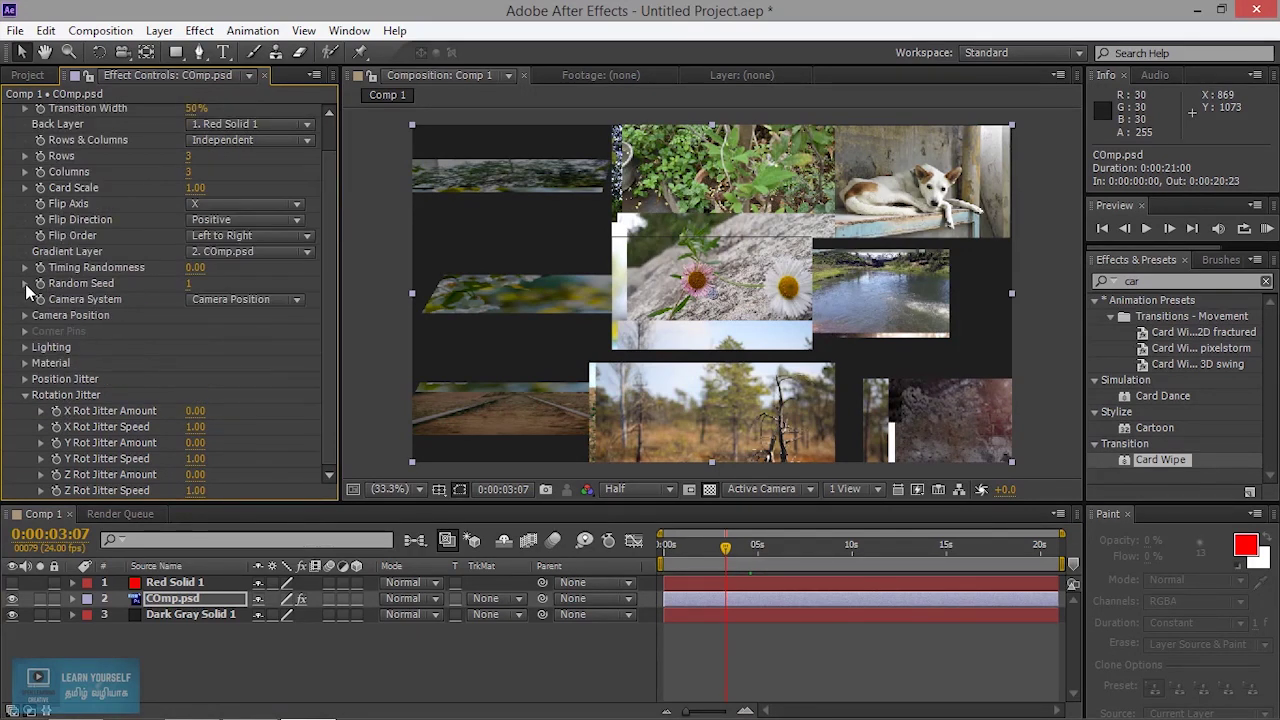
Reset all Card Wipe settings to their defaults
{"action": "left_click", "coordinate": [25, 283]}
{"action": "scroll", "coordinate": [177, 384], "scroll_direction": "up", "scroll_amount": 1}
{"action": "left_click", "coordinate": [203, 110]}
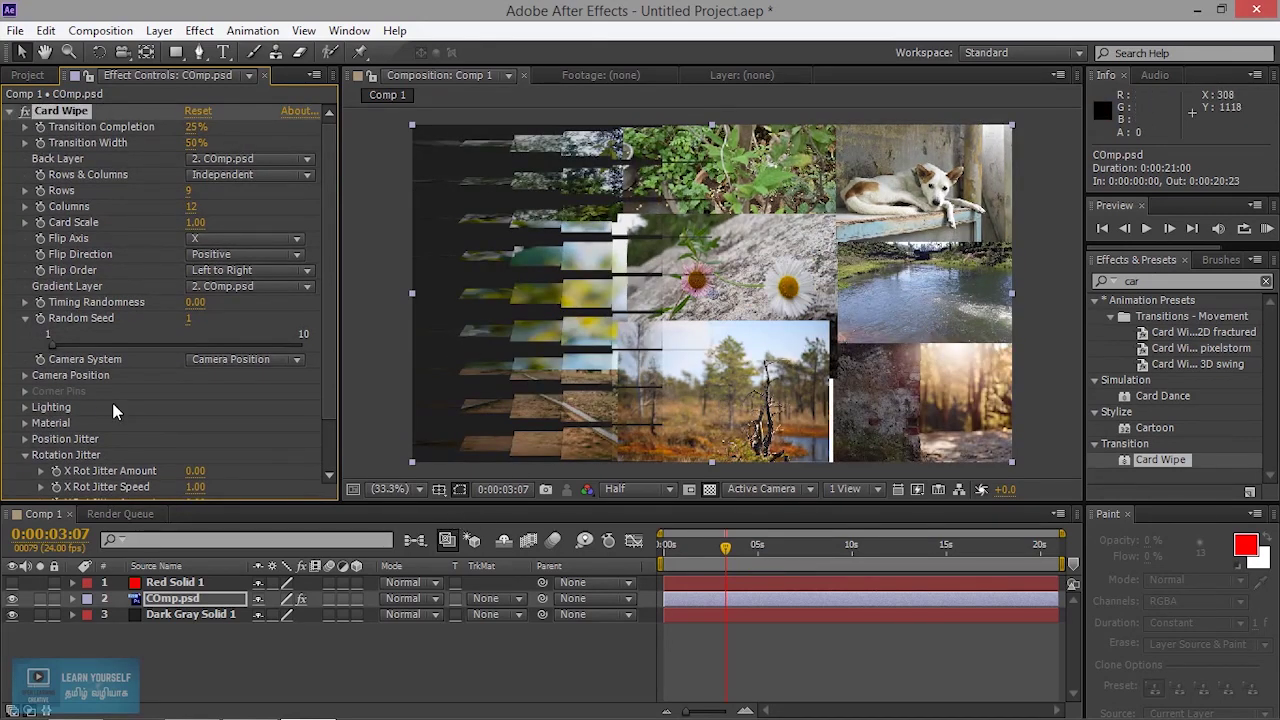
Set the card grid back to 3 rows by 3 columns
{"action": "left_click", "coordinate": [190, 190]}
{"action": "type", "text": "3"}
{"action": "key", "text": "Return"}
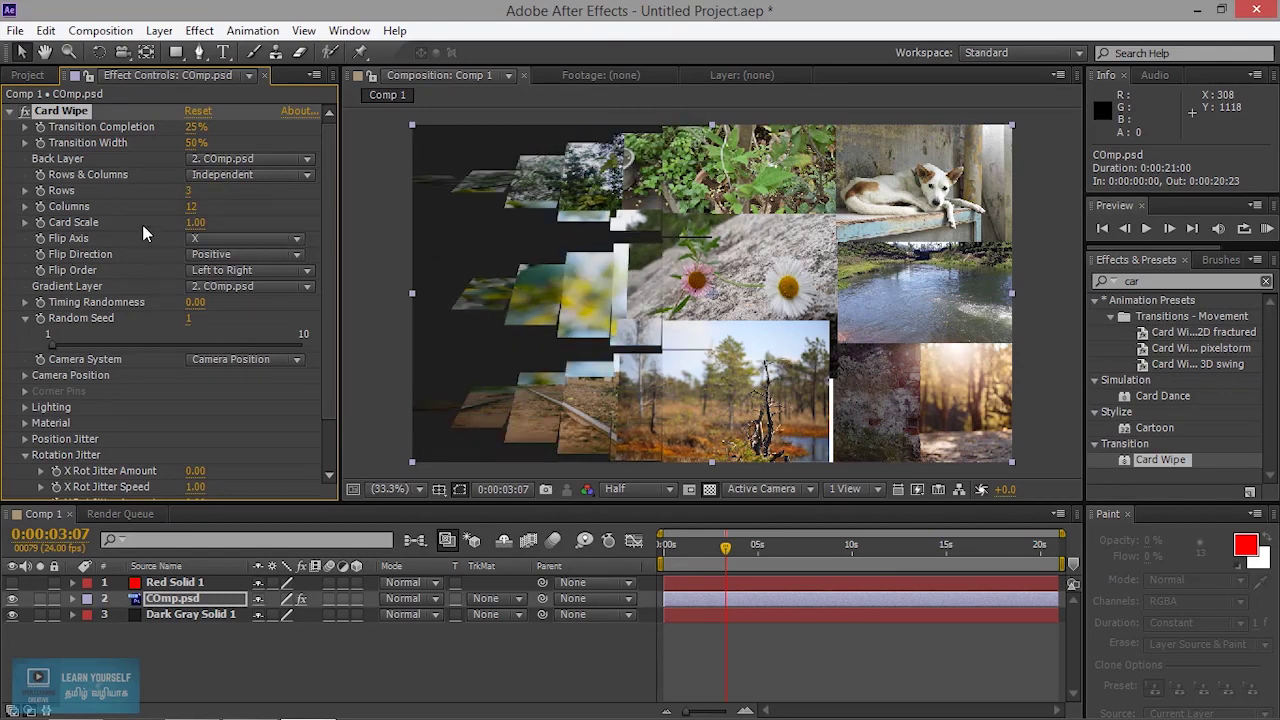
{"action": "left_click", "coordinate": [196, 207]}
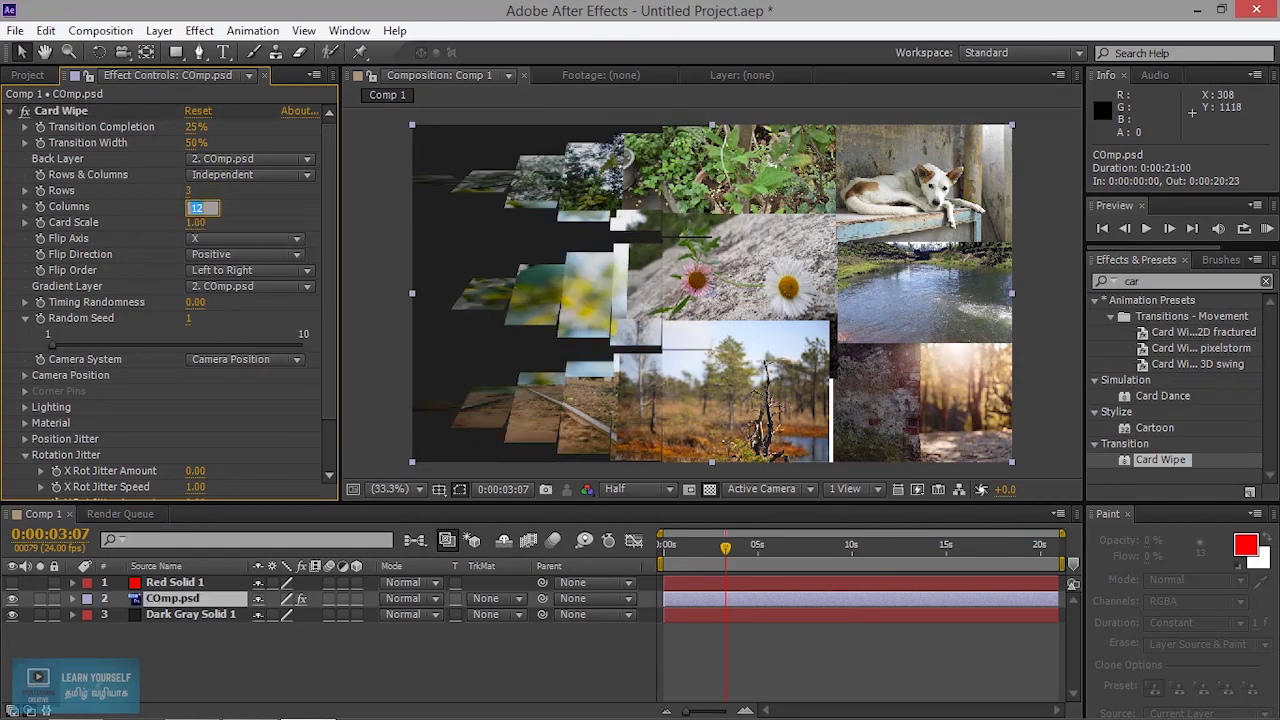
{"action": "type", "text": "3"}
{"action": "key", "text": "Return"}
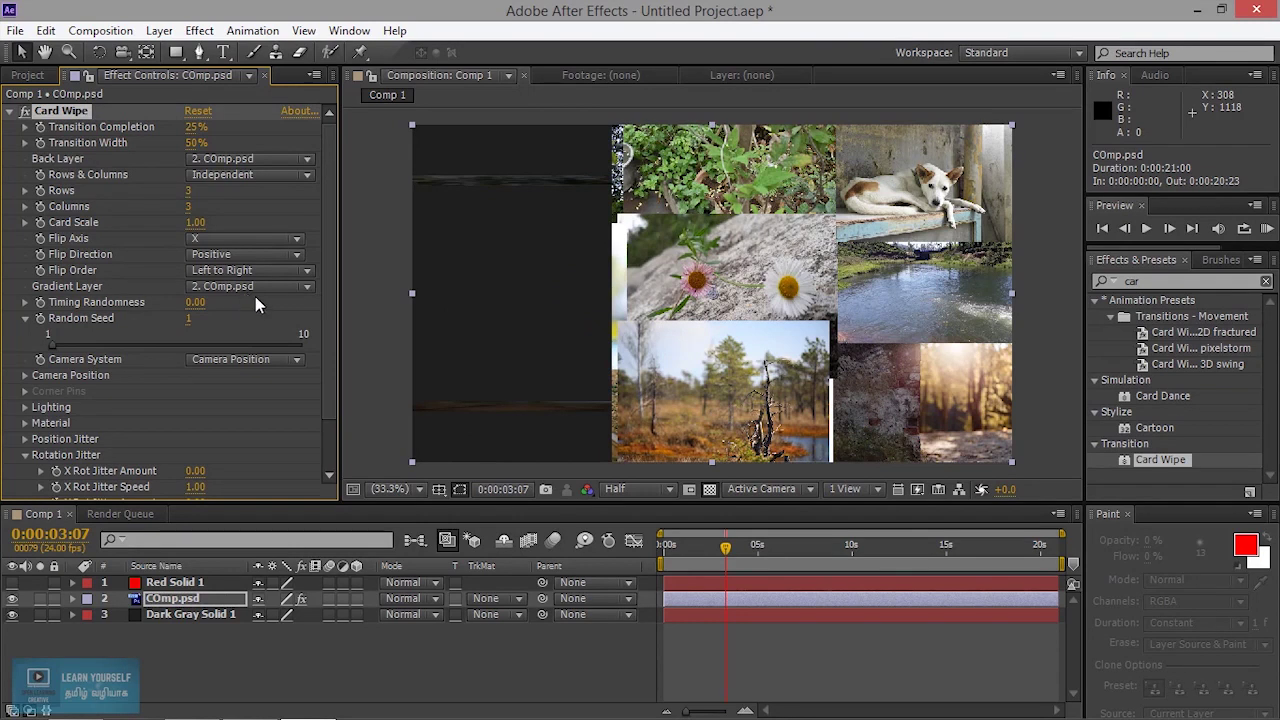
Enable keyframes for Y and Z Rot Jitter Amount and undo the X rotation jitter change
{"action": "scroll", "coordinate": [322, 220], "scroll_direction": "down", "scroll_amount": 3}
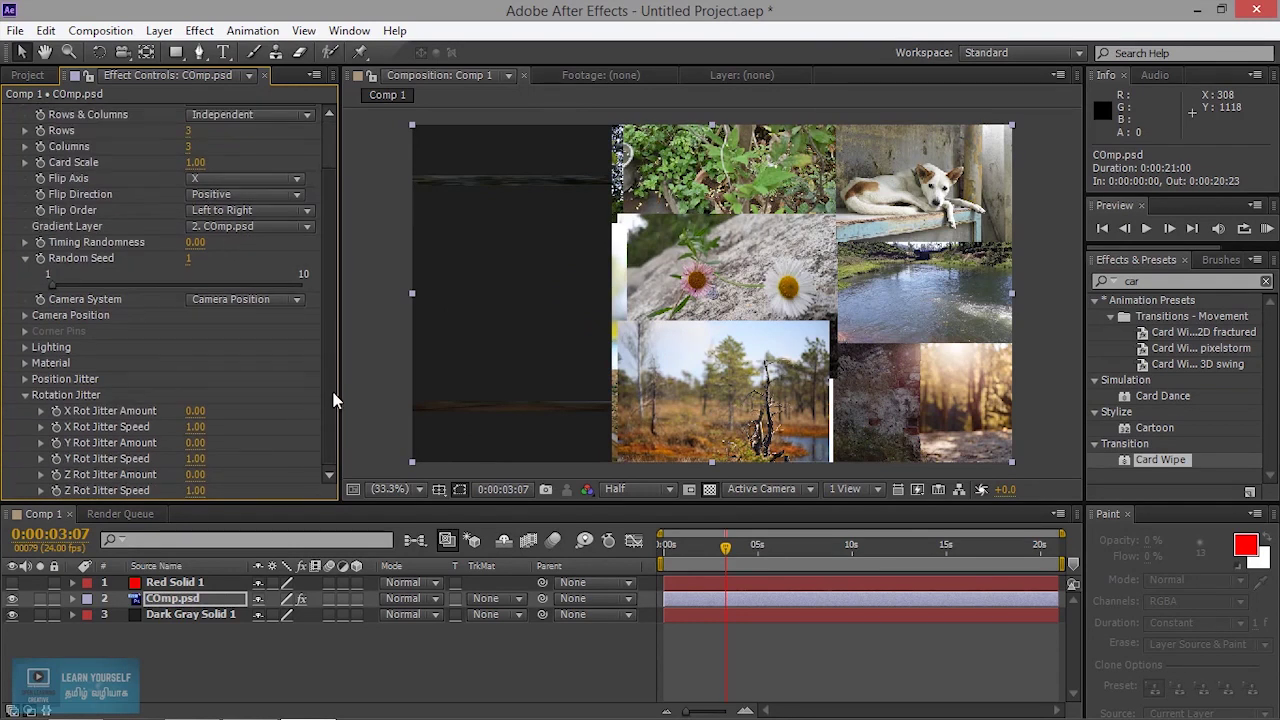
{"action": "left_click", "coordinate": [57, 443]}
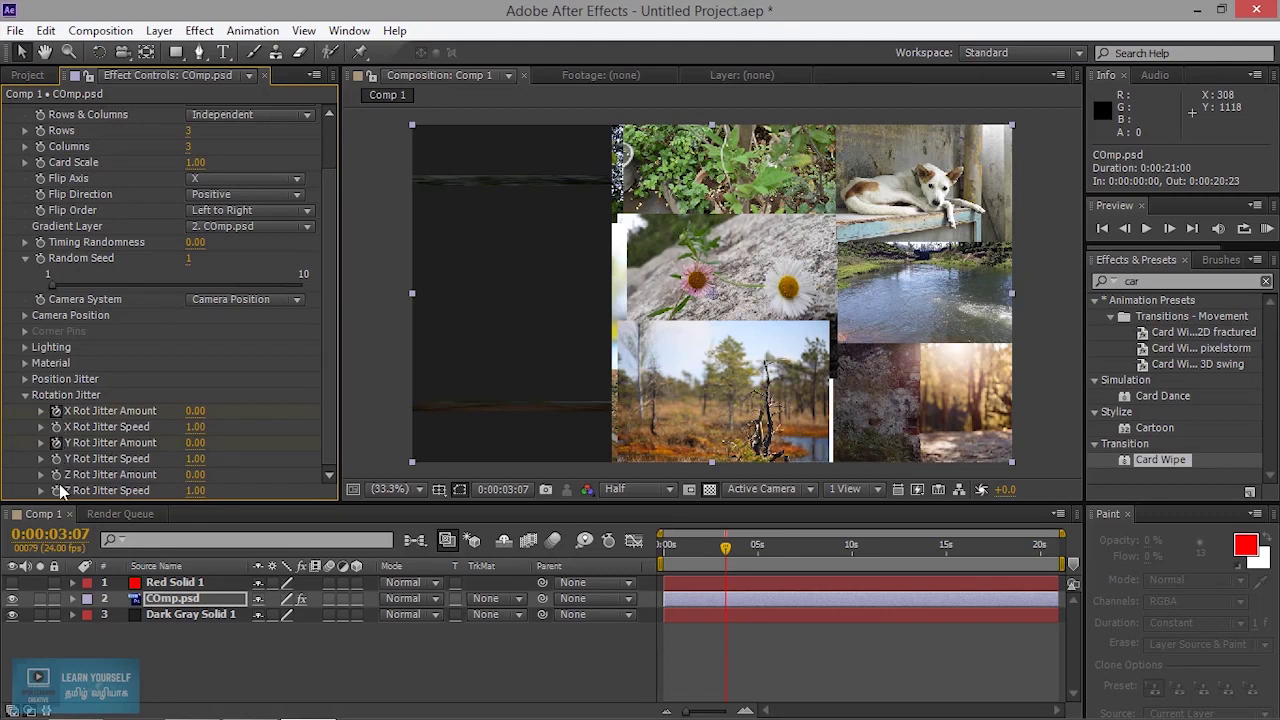
{"action": "left_click", "coordinate": [57, 474]}
{"action": "key", "text": "ctrl+z"}
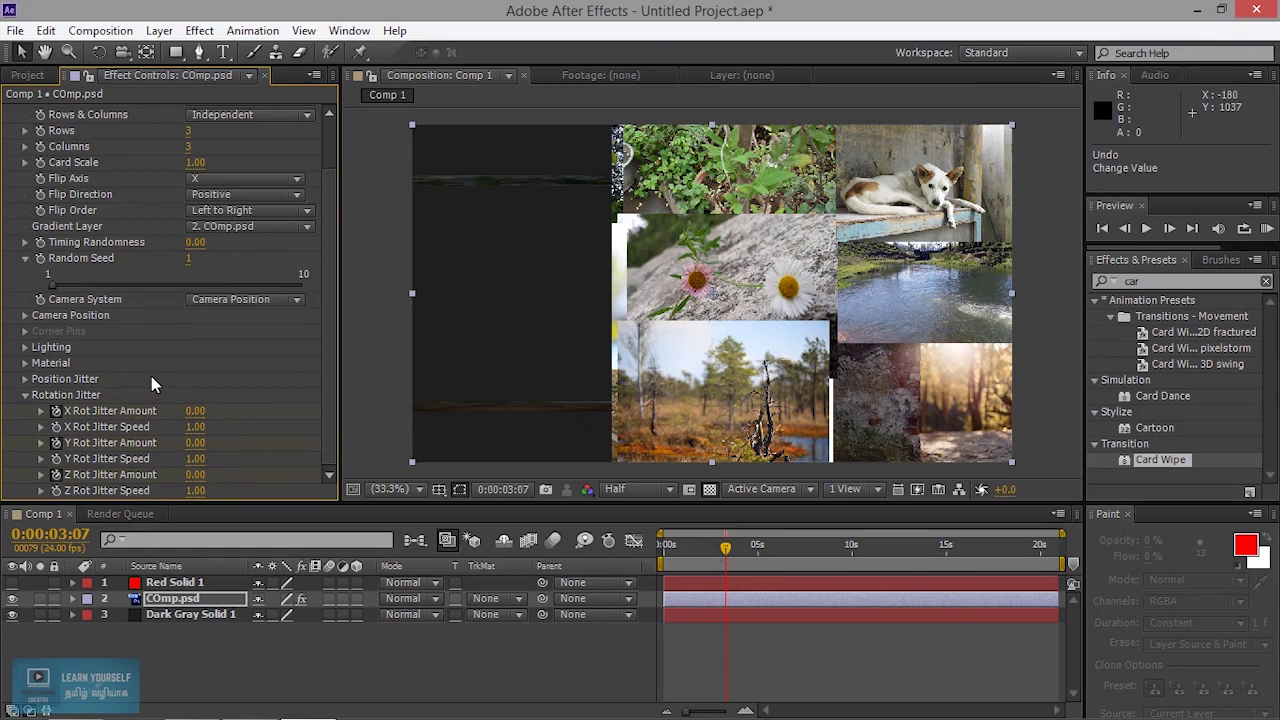
{"action": "left_click", "coordinate": [26, 380]}
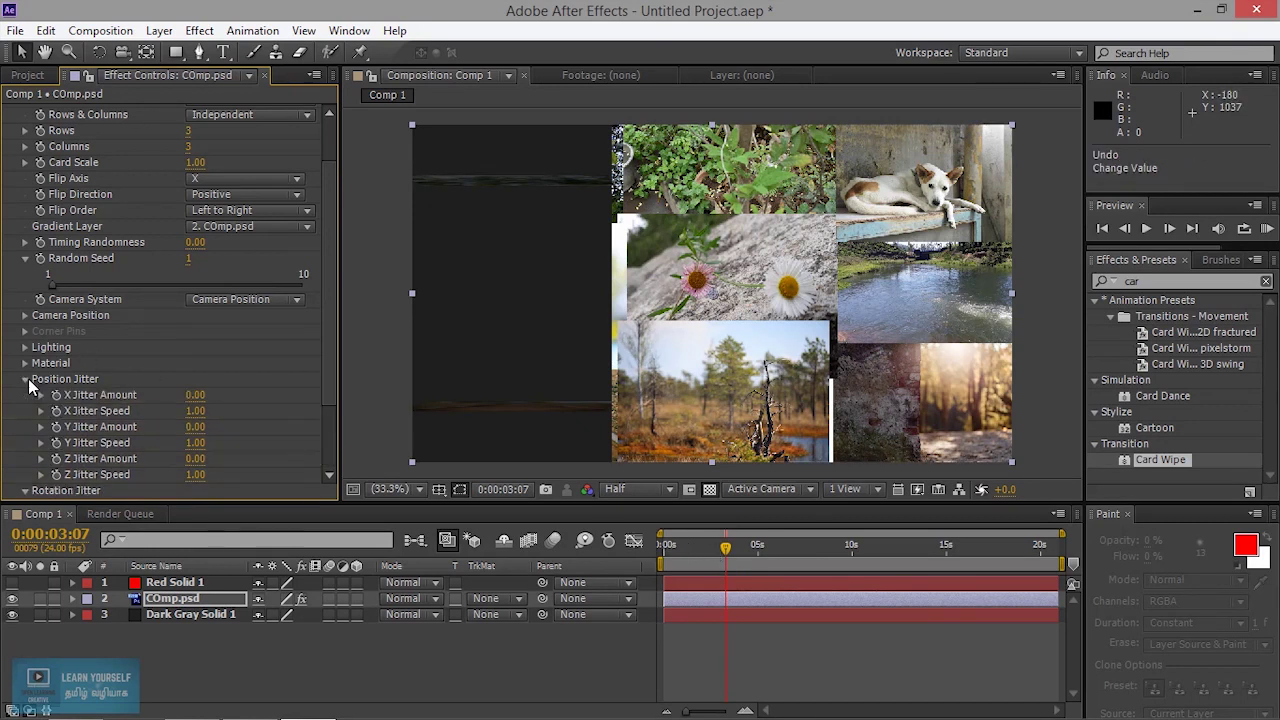
Keyframe position jitter at frame 0: X 1.25, Y 3.96, and raise Z jitter to 9.80
{"action": "left_click", "coordinate": [56, 395]}
{"action": "left_click", "coordinate": [56, 427]}
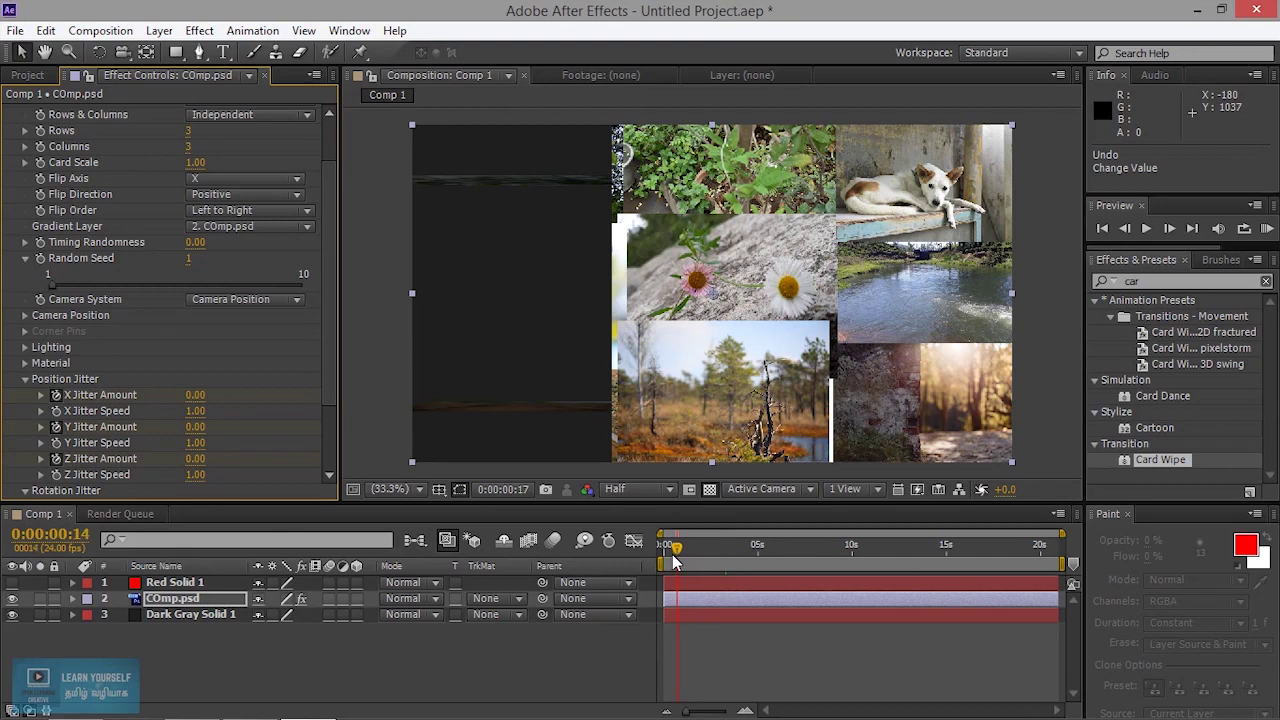
{"action": "left_click_drag", "start_coordinate": [668, 555], "coordinate": [663, 554]}
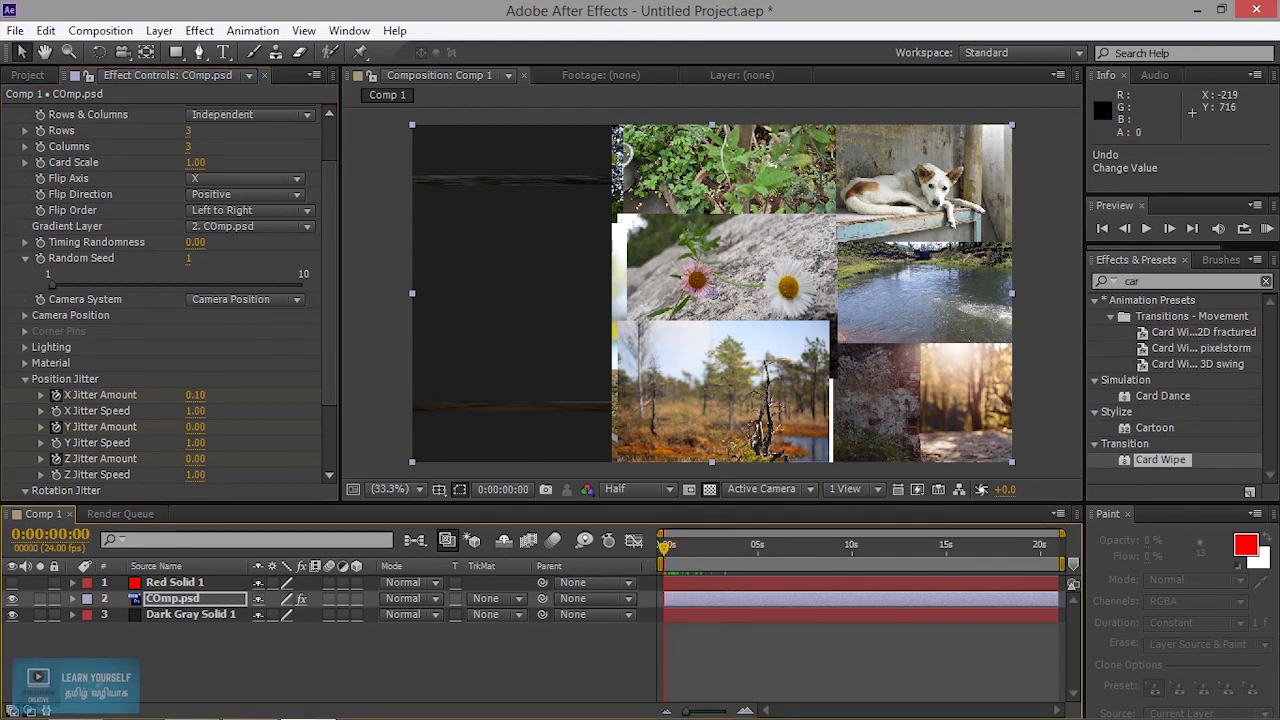
{"action": "left_click_drag", "start_coordinate": [195, 395], "coordinate": [254, 430]}
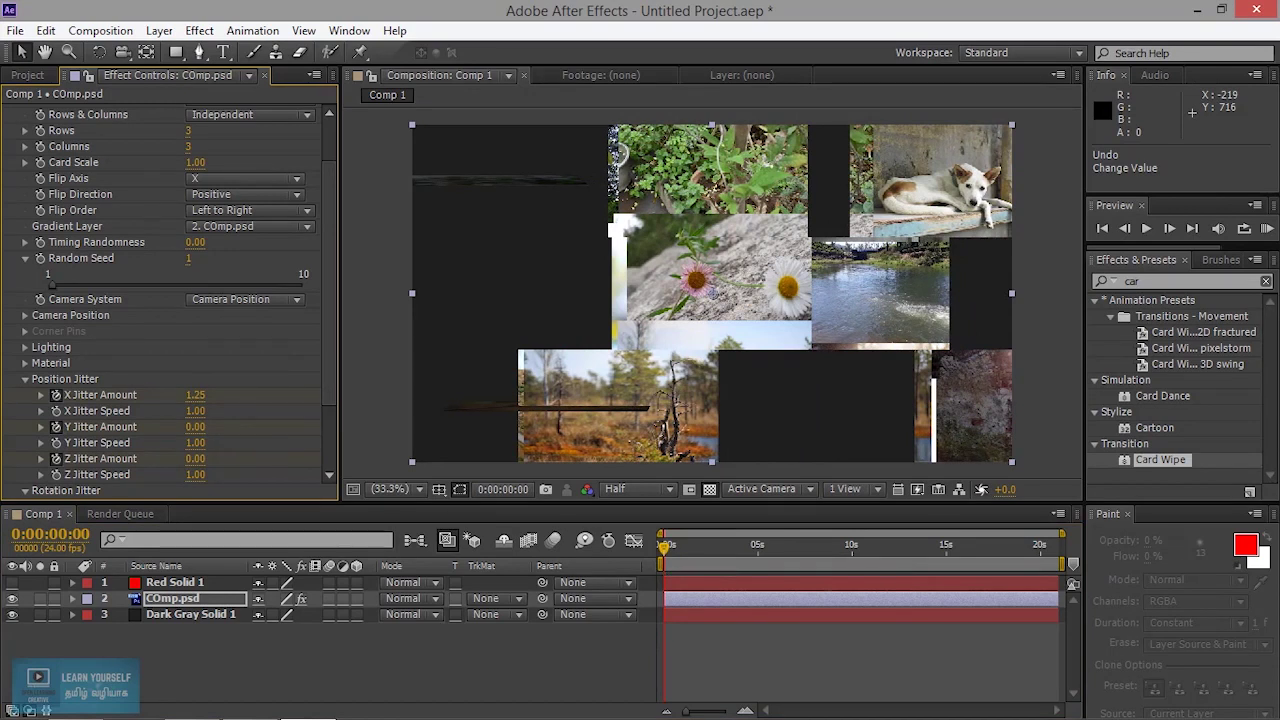
{"action": "left_click_drag", "start_coordinate": [195, 427], "coordinate": [231, 457]}
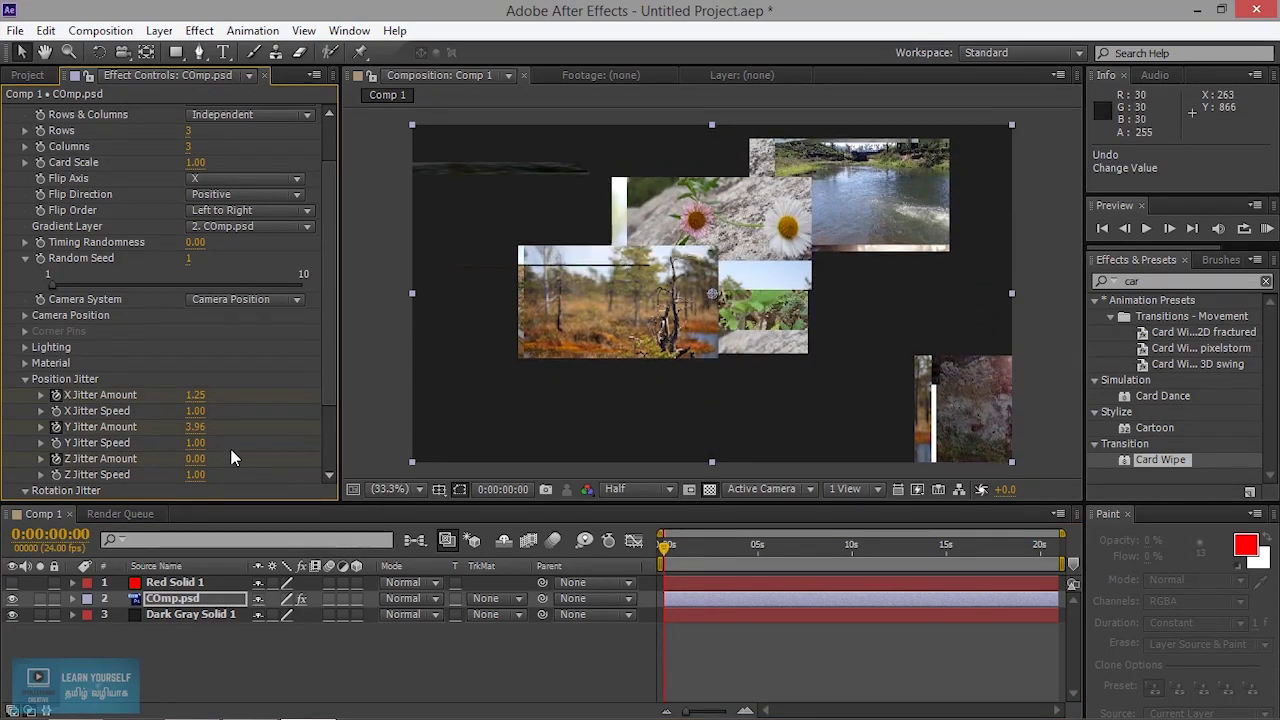
{"action": "left_click_drag", "start_coordinate": [195, 459], "coordinate": [250, 490]}
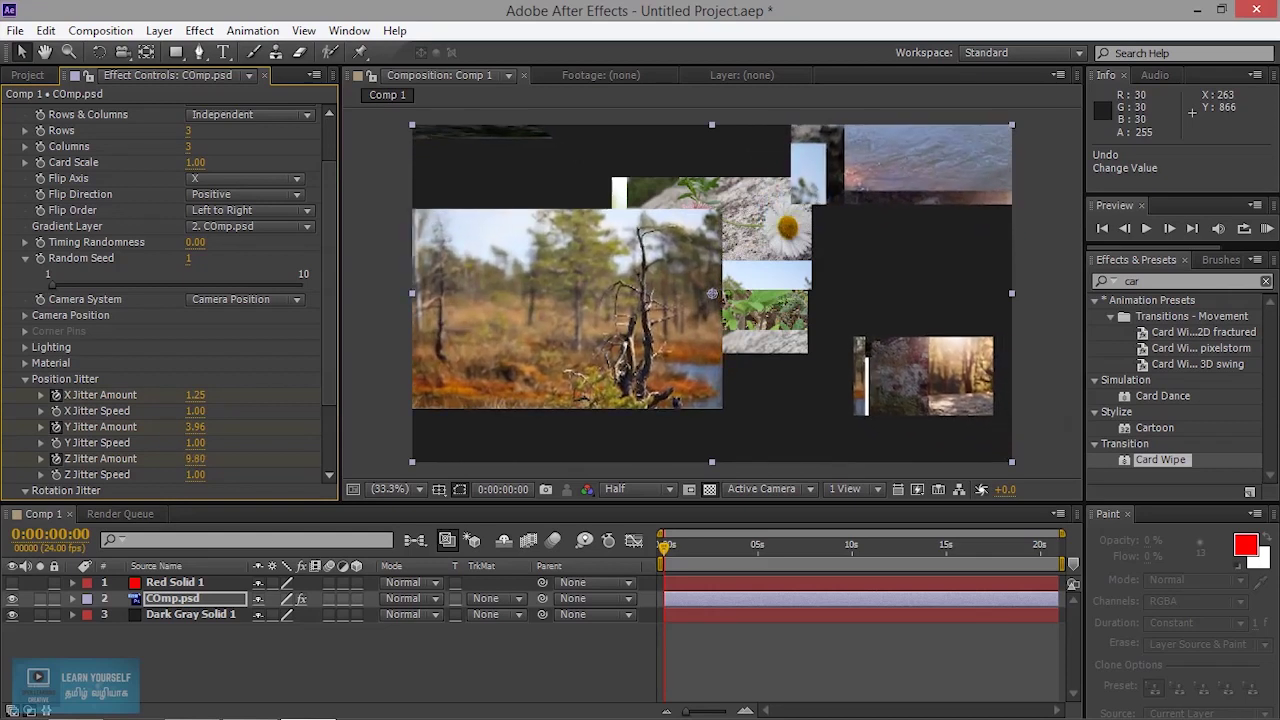
Set rotation jitter to X 23.10, Y 53.70, Z 47.50 and pull the work area end to 0:00:08:09
{"action": "scroll", "coordinate": [323, 391], "scroll_direction": "down", "scroll_amount": 3}
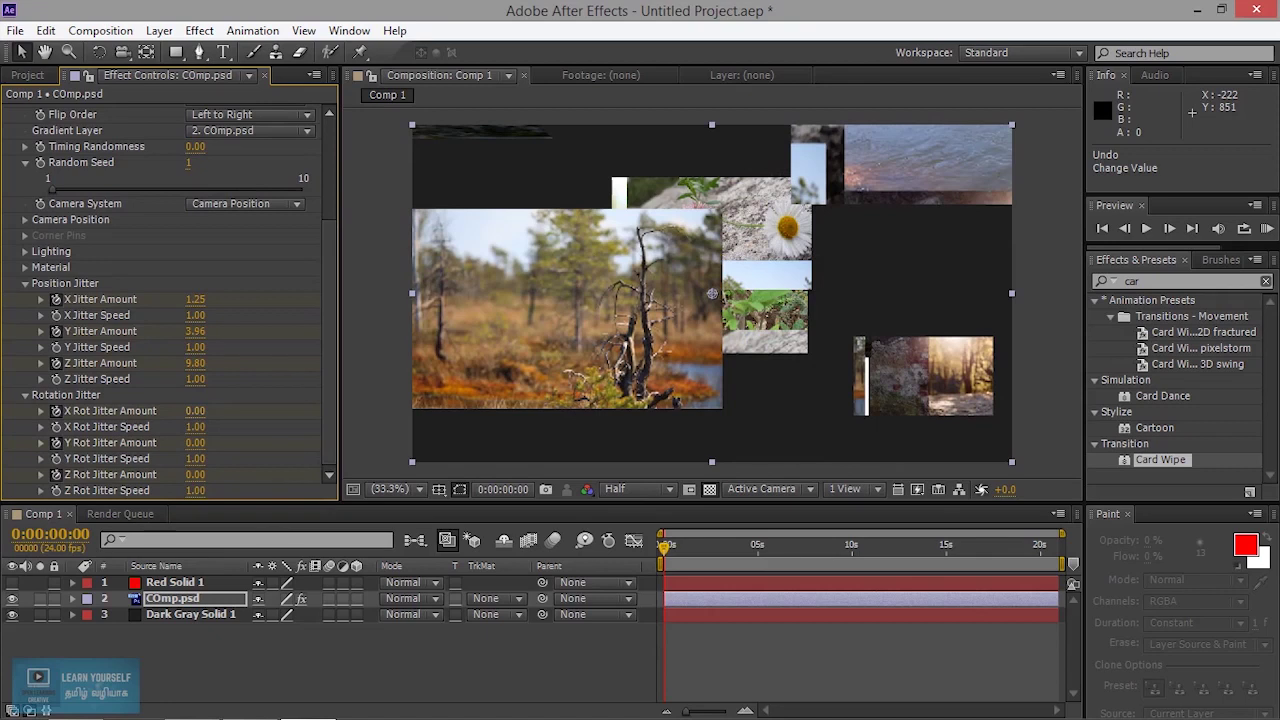
{"action": "left_click_drag", "start_coordinate": [198, 410], "coordinate": [212, 410]}
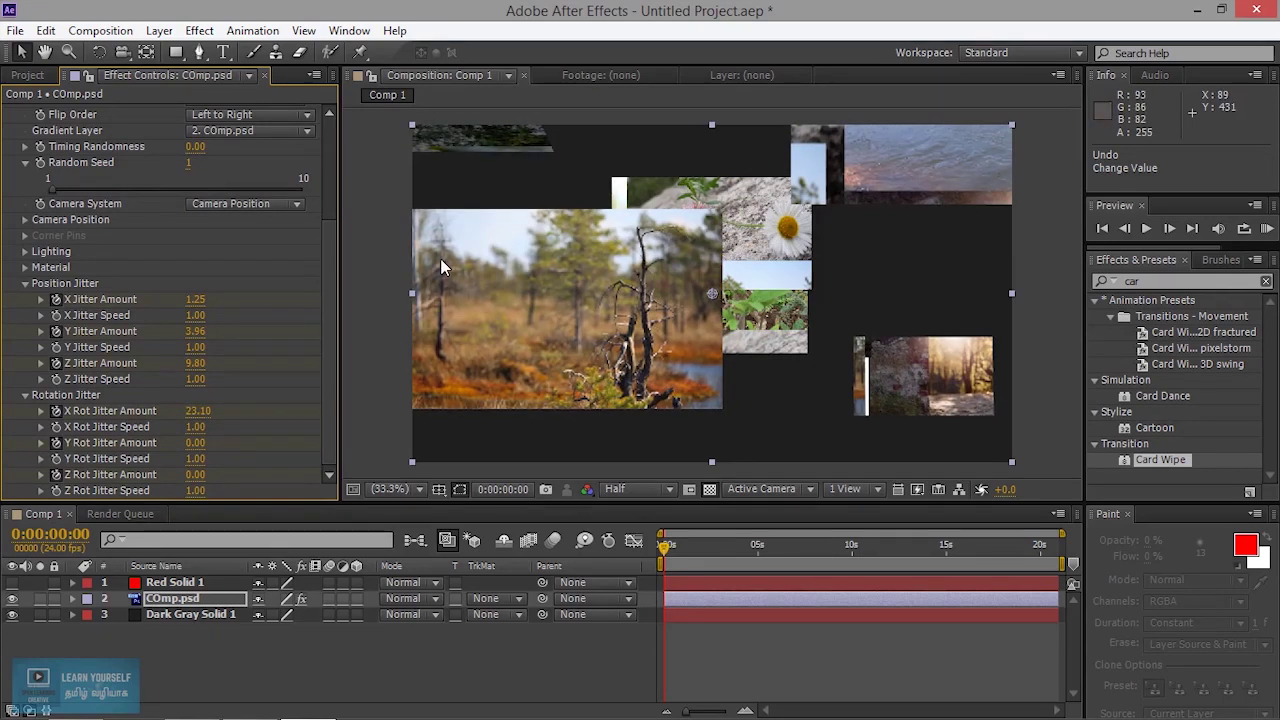
{"action": "left_click_drag", "start_coordinate": [198, 442], "coordinate": [283, 473]}
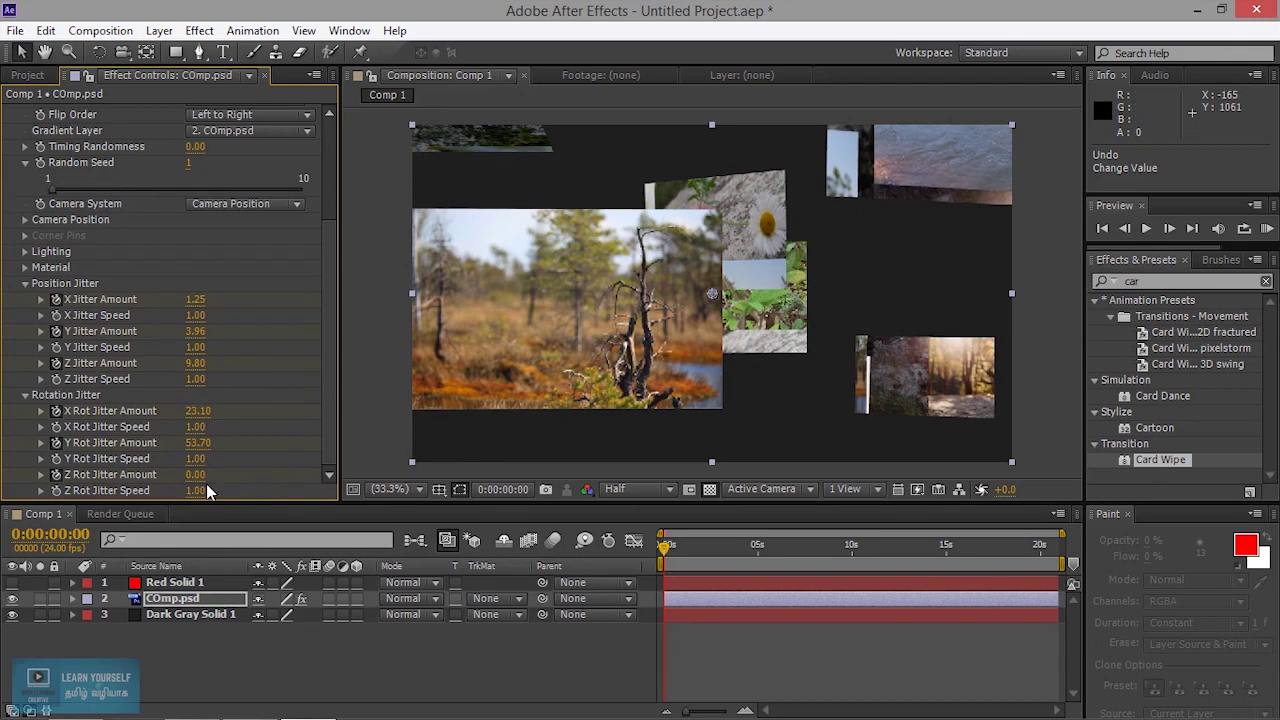
{"action": "left_click_drag", "start_coordinate": [194, 474], "coordinate": [260, 474]}
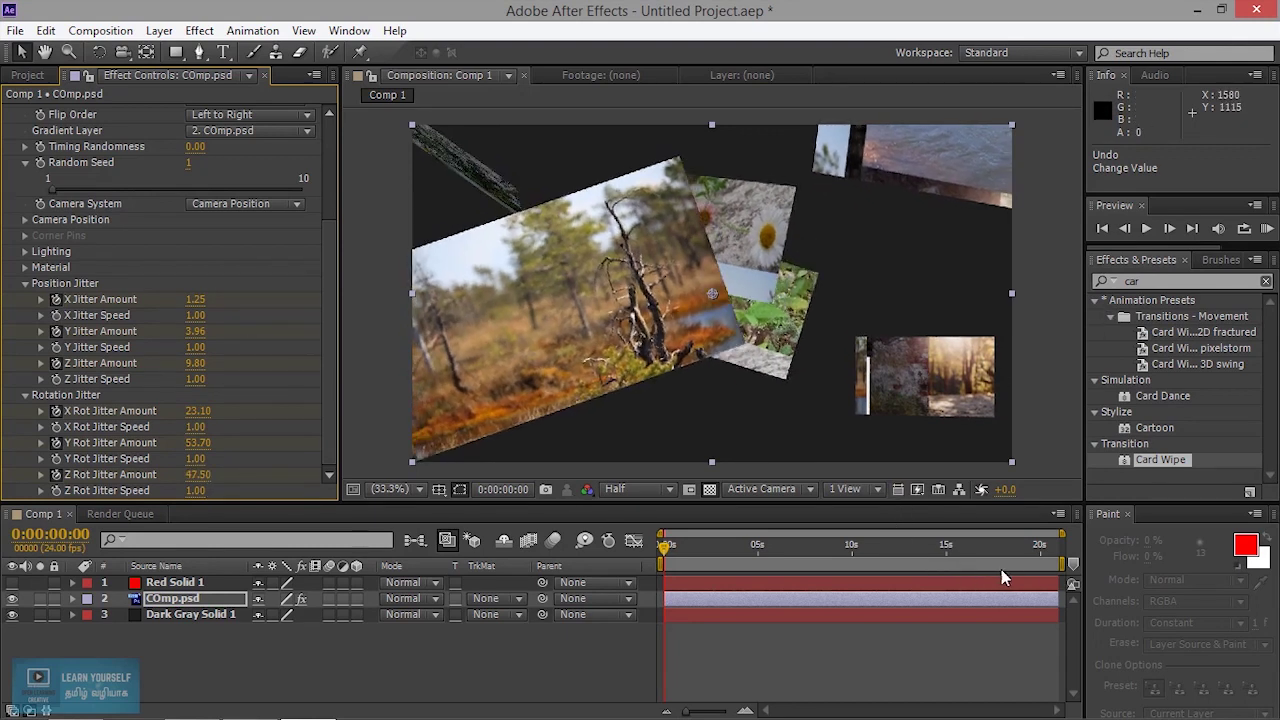
{"action": "left_click_drag", "start_coordinate": [1059, 572], "coordinate": [780, 563]}
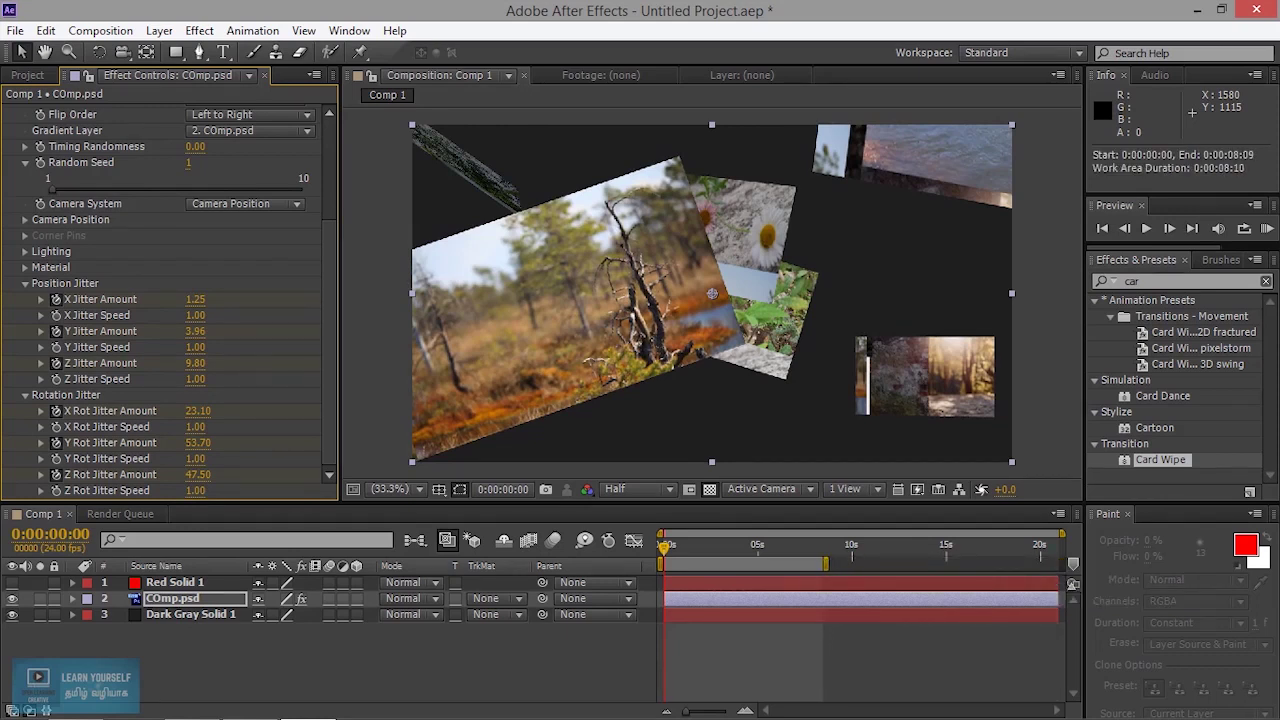
Trim Comp 1 to the 5-second work area and play a preview of the card wipe
{"action": "right_click", "coordinate": [745, 562]}
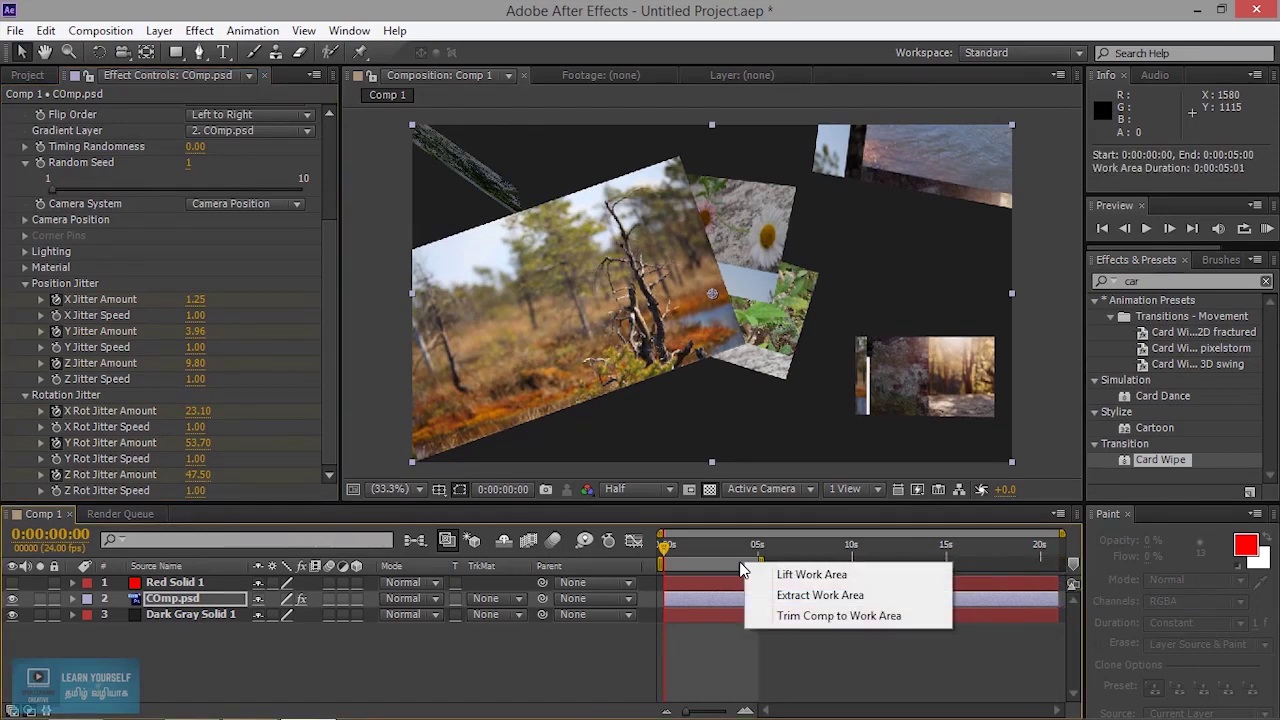
{"action": "left_click", "coordinate": [770, 616]}
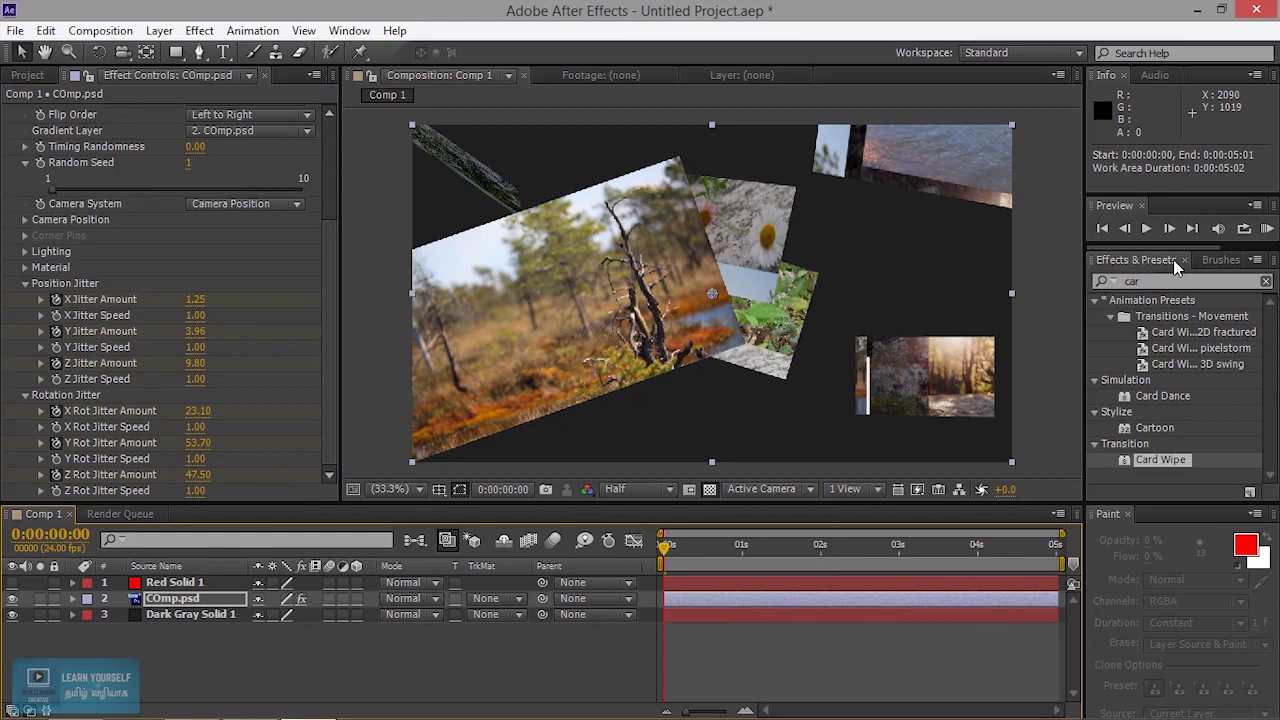
{"action": "left_click", "coordinate": [1146, 228]}
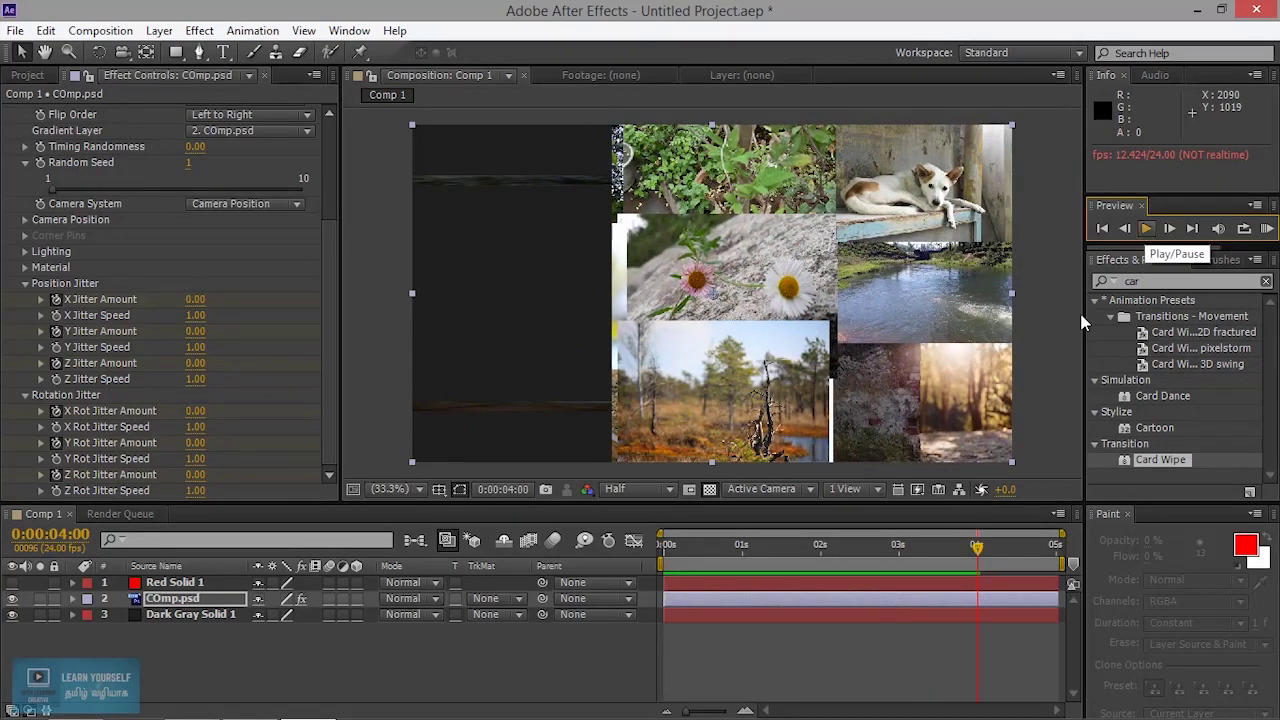
{"action": "left_click", "coordinate": [1010, 550]}
Keyframe Transition Completion at 0% at the 5-second mark
{"action": "left_click_drag", "start_coordinate": [1056, 548], "coordinate": [1037, 549]}
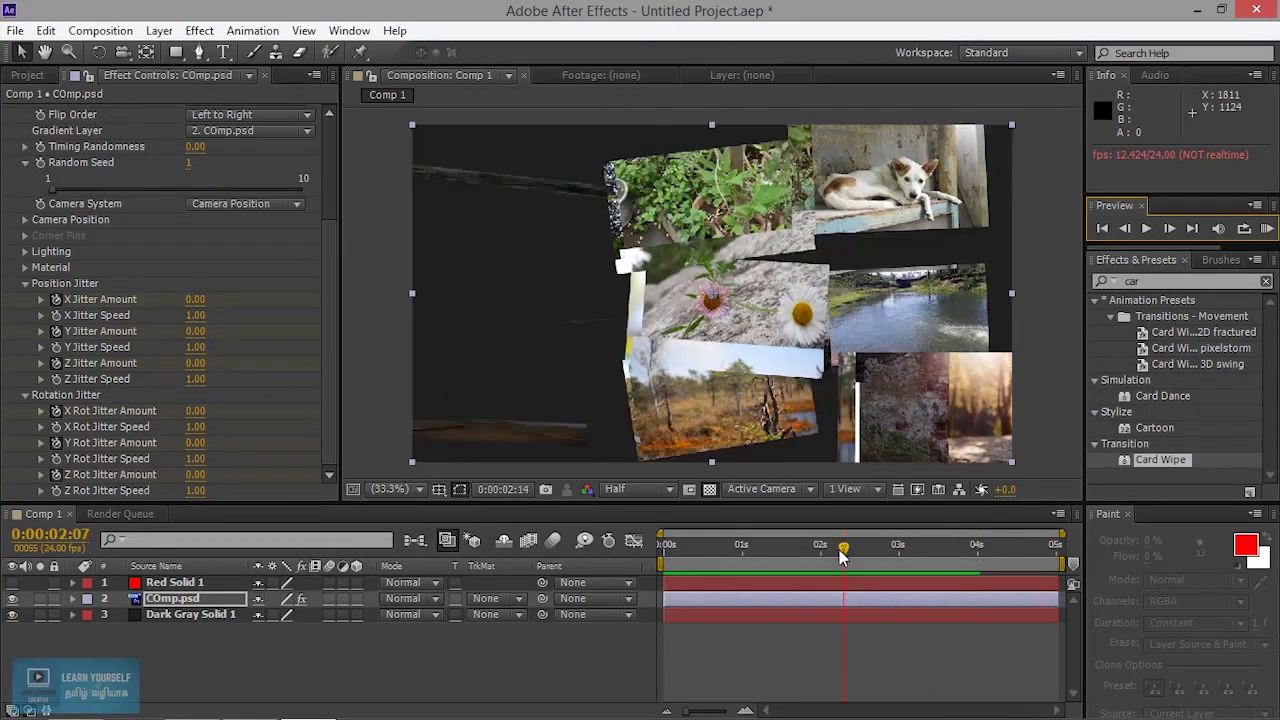
{"action": "left_click_drag", "start_coordinate": [918, 563], "coordinate": [582, 565]}
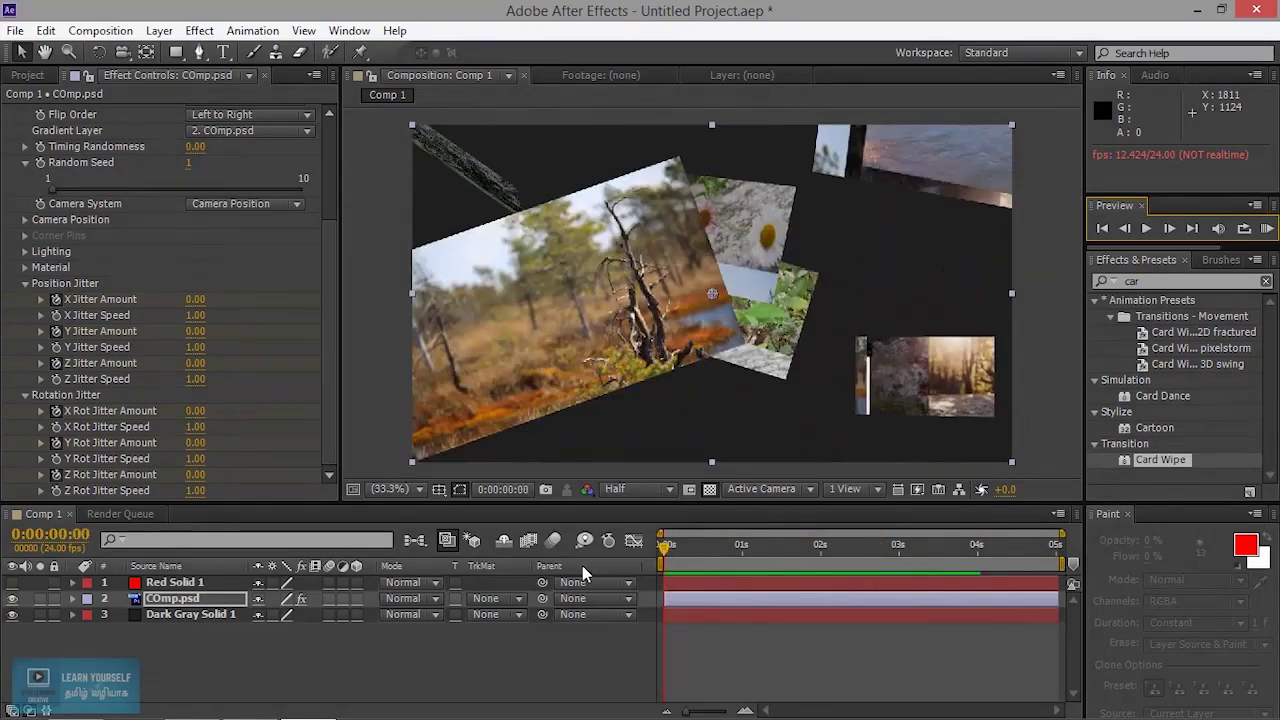
{"action": "left_click_drag", "start_coordinate": [322, 262], "coordinate": [350, 150]}
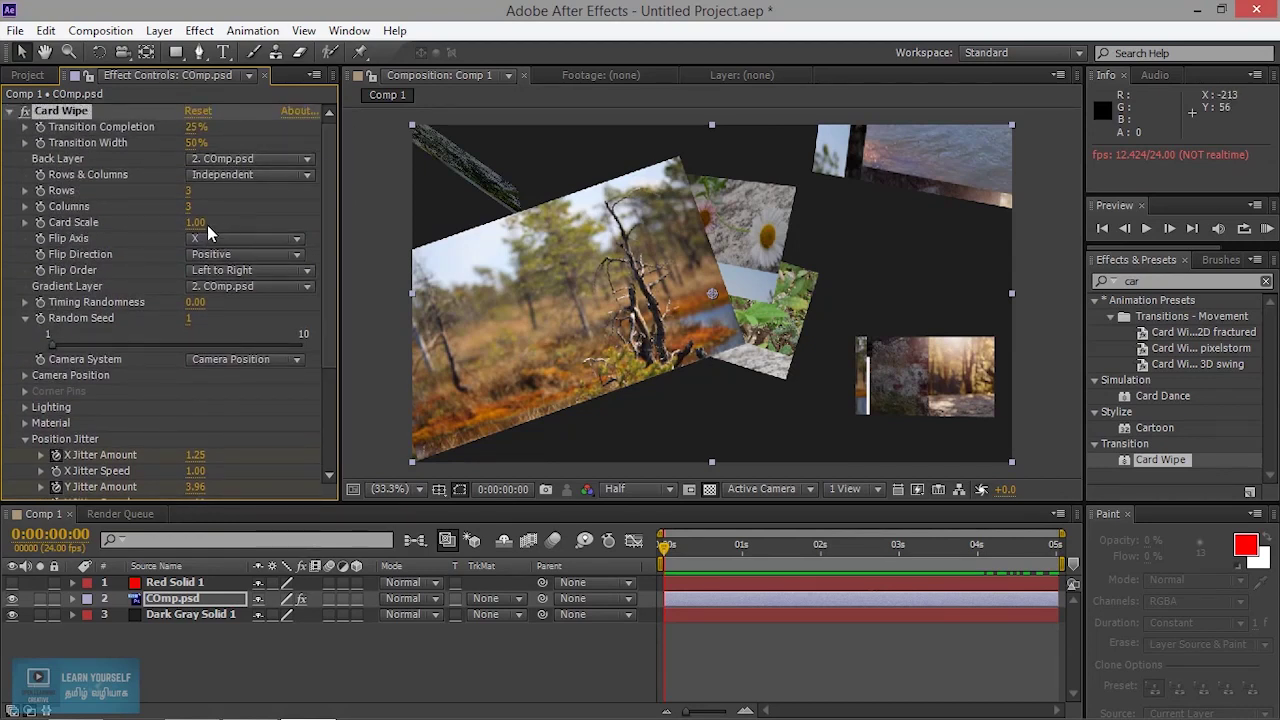
{"action": "mouse_move", "coordinate": [196, 127]}
{"action": "left_mouse_down"}
{"action": "mouse_move", "coordinate": [160, 127]}
{"action": "mouse_move", "coordinate": [260, 127]}
{"action": "mouse_move", "coordinate": [160, 127]}
{"action": "mouse_move", "coordinate": [210, 127]}
{"action": "left_mouse_up"}
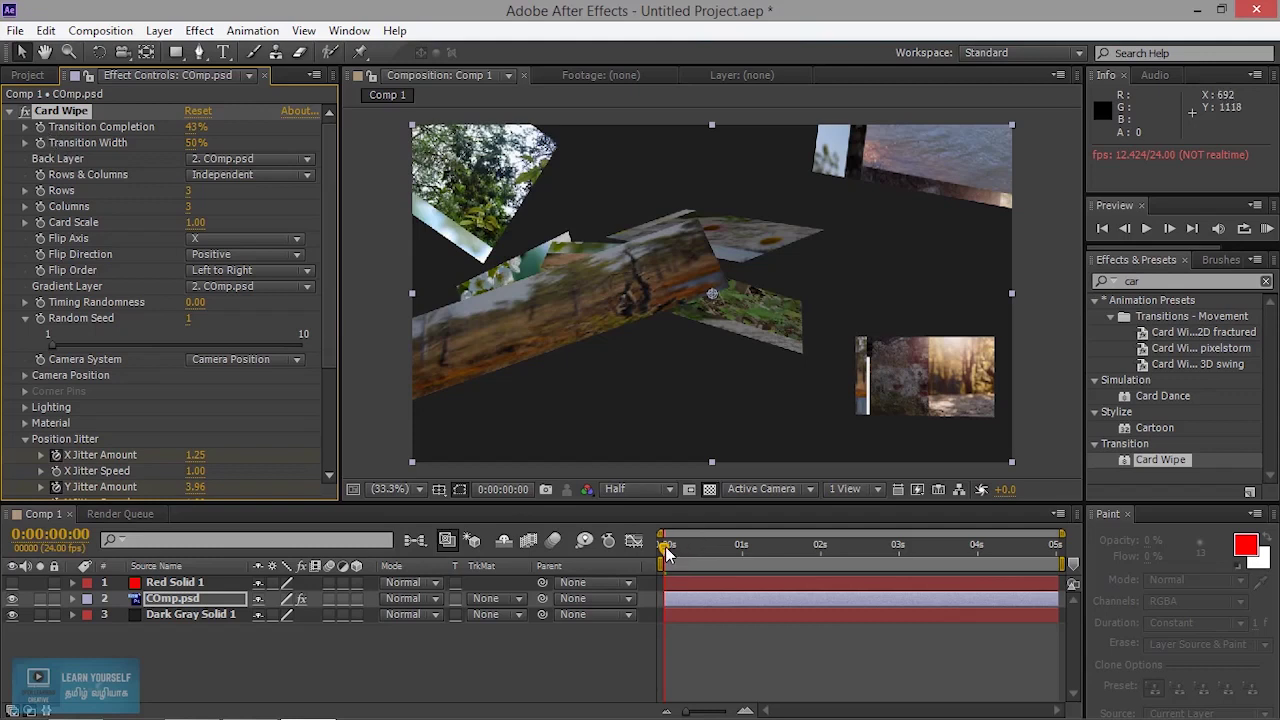
{"action": "left_click_drag", "start_coordinate": [660, 550], "coordinate": [1056, 548]}
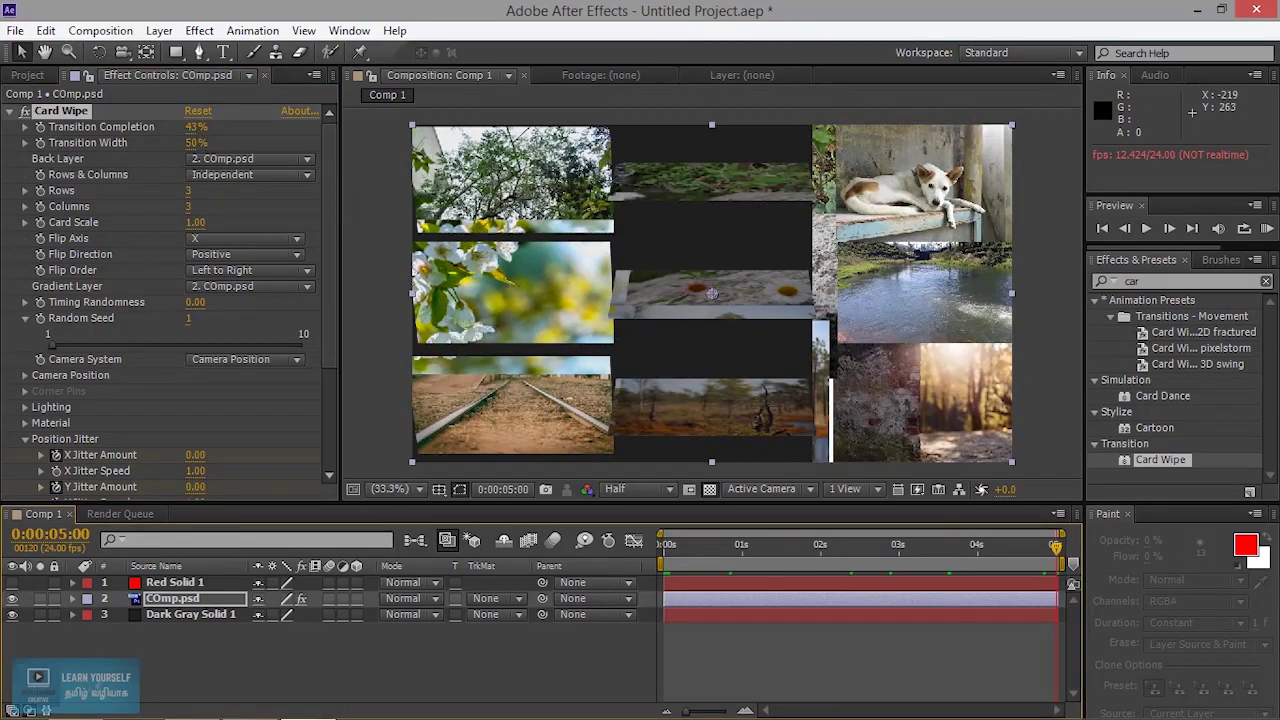
{"action": "left_click_drag", "start_coordinate": [196, 127], "coordinate": [150, 127]}
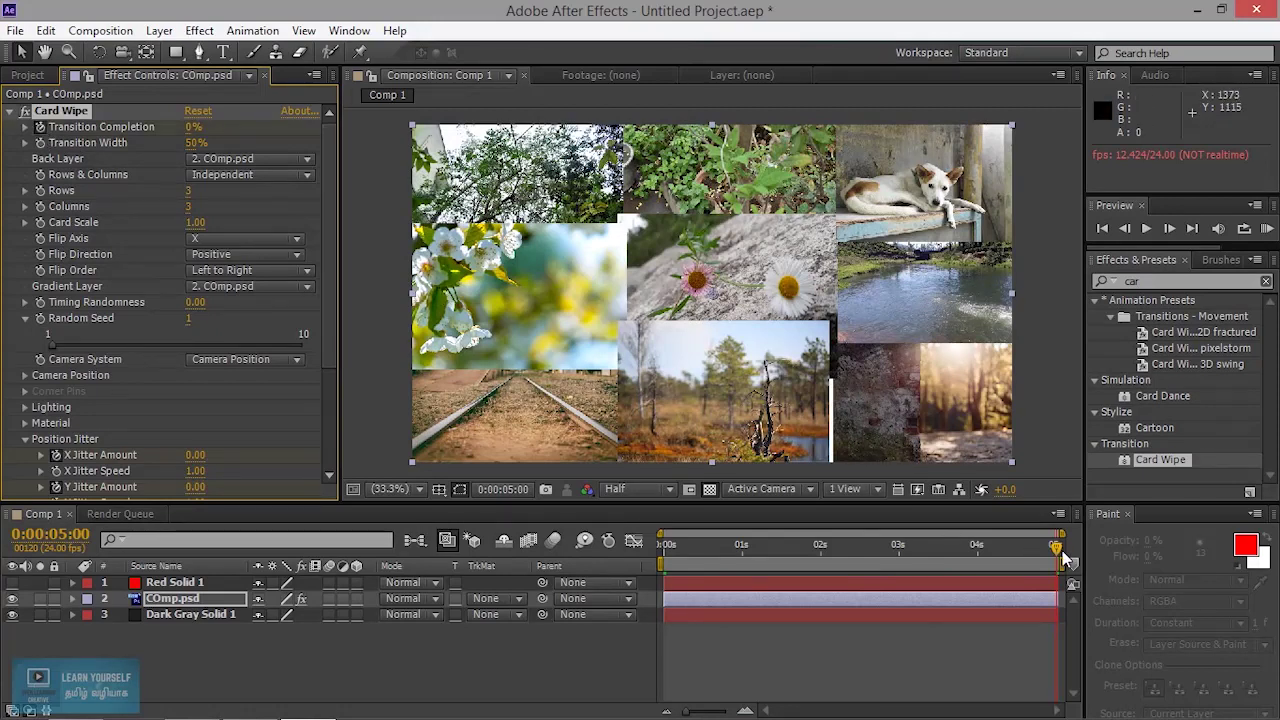
Set Transition Completion to 73% at the start and play the preview
{"action": "left_click", "coordinate": [677, 544]}
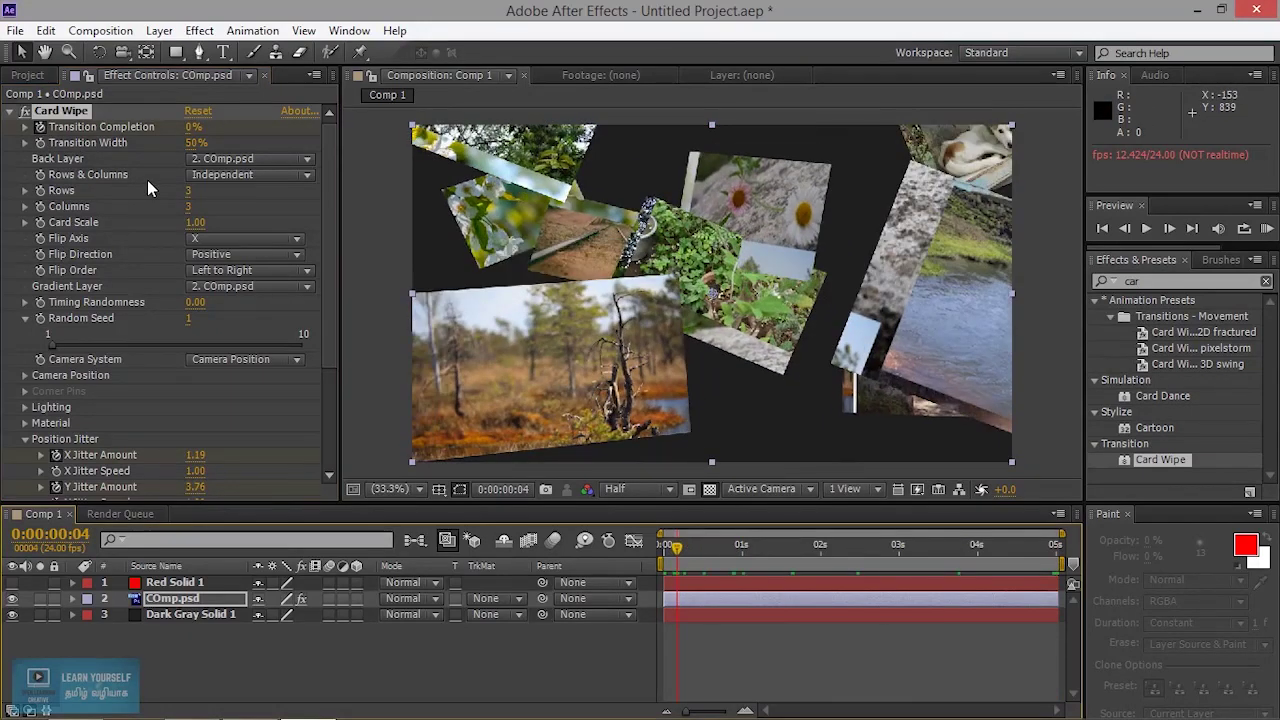
{"action": "left_click_drag", "start_coordinate": [194, 127], "coordinate": [267, 127]}
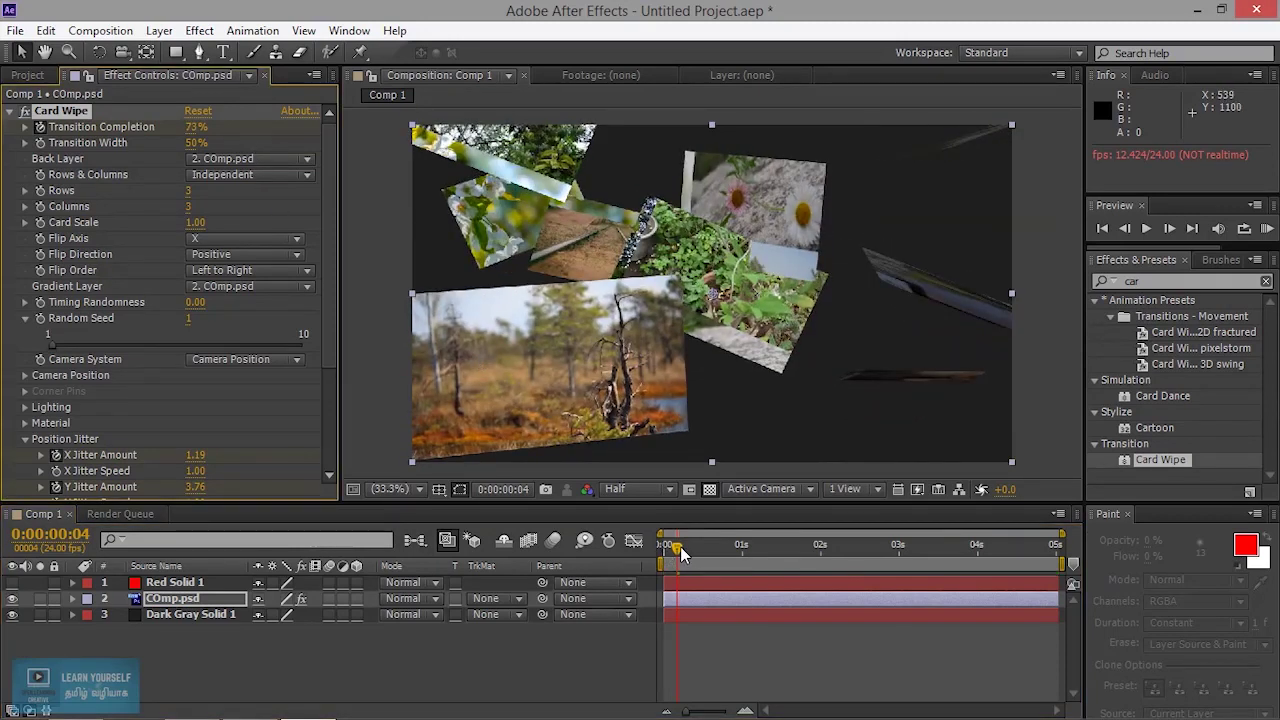
{"action": "left_click_drag", "start_coordinate": [680, 546], "coordinate": [664, 546]}
{"action": "left_click", "coordinate": [1147, 230]}
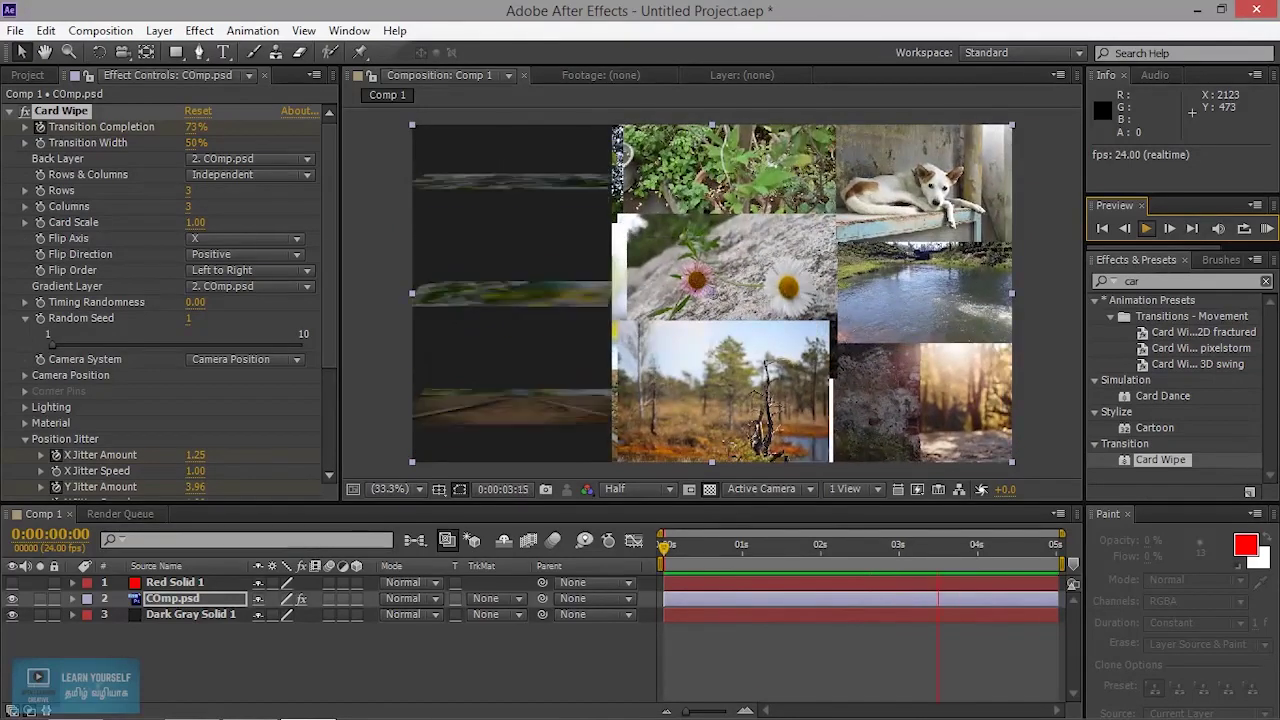
Stop the preview at 0:00:04:04 and scroll Effect Controls down to the Position Jitter group
{"action": "left_click", "coordinate": [343, 222]}
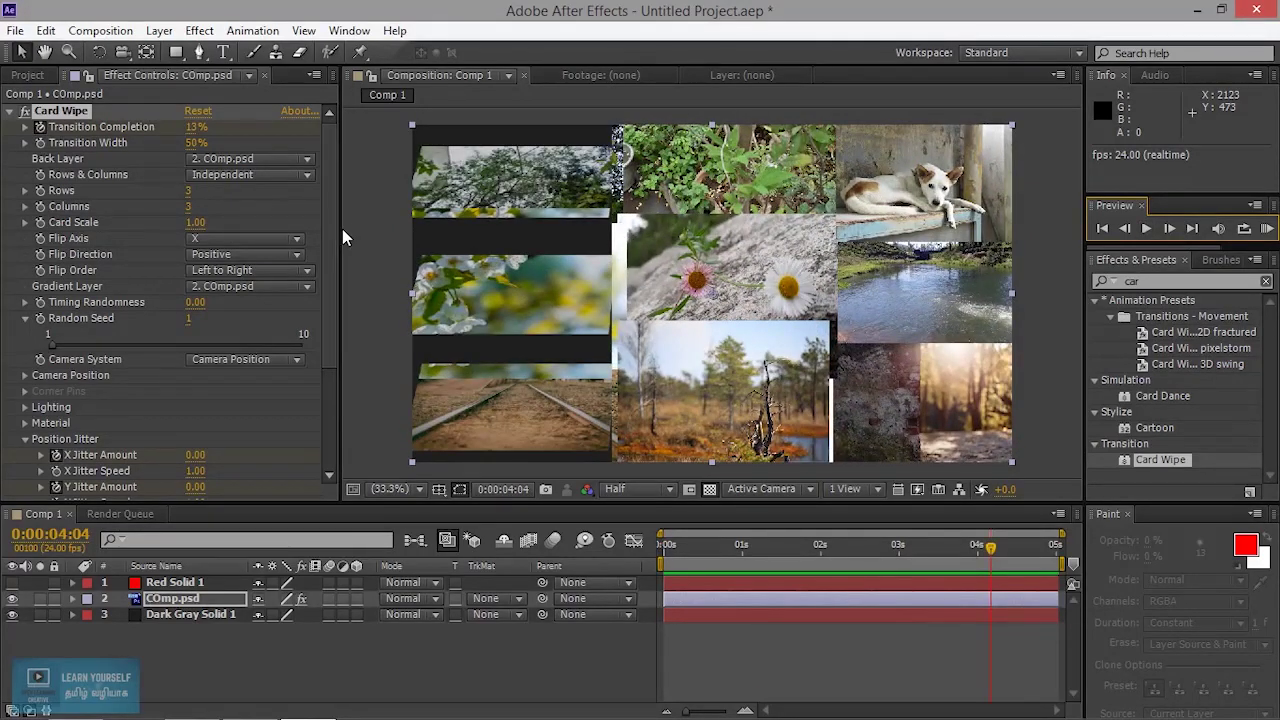
{"action": "scroll", "coordinate": [325, 207], "scroll_direction": "down", "scroll_amount": 1}
{"action": "scroll", "coordinate": [336, 192], "scroll_direction": "up", "scroll_amount": 1}
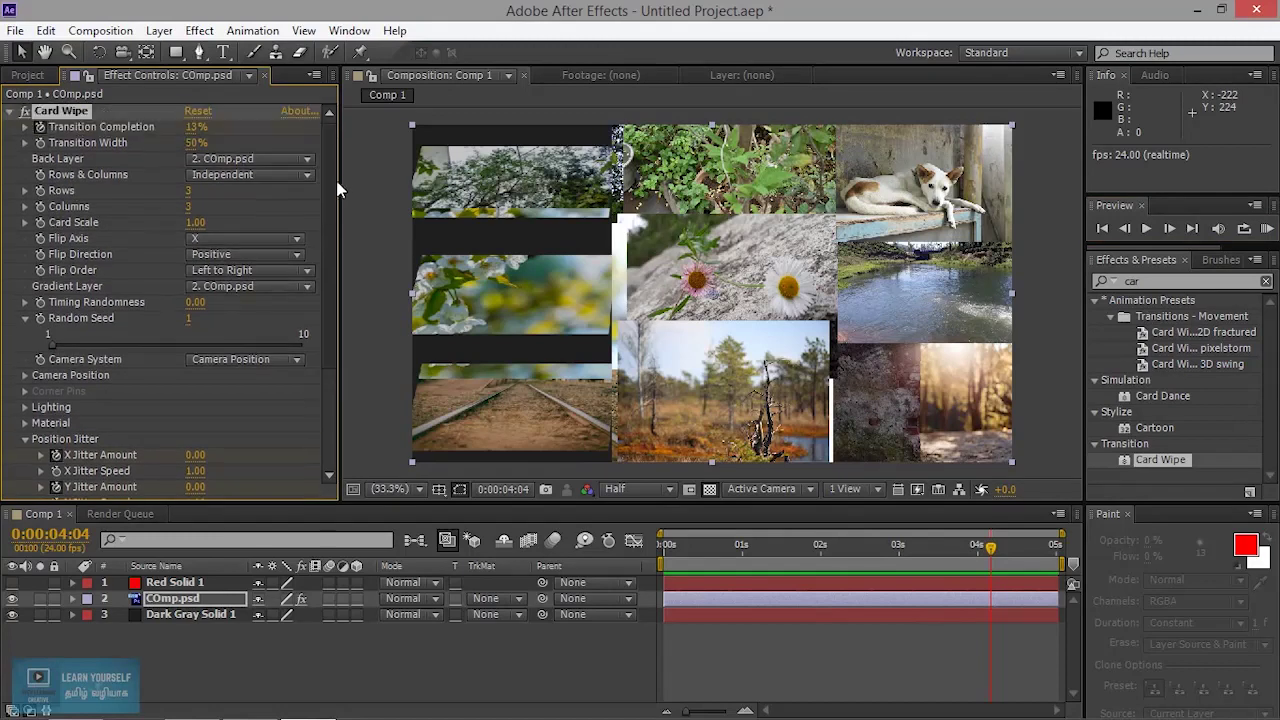
{"action": "scroll", "coordinate": [339, 193], "scroll_direction": "down", "scroll_amount": 1}
{"action": "scroll", "coordinate": [338, 198], "scroll_direction": "down", "scroll_amount": 2}
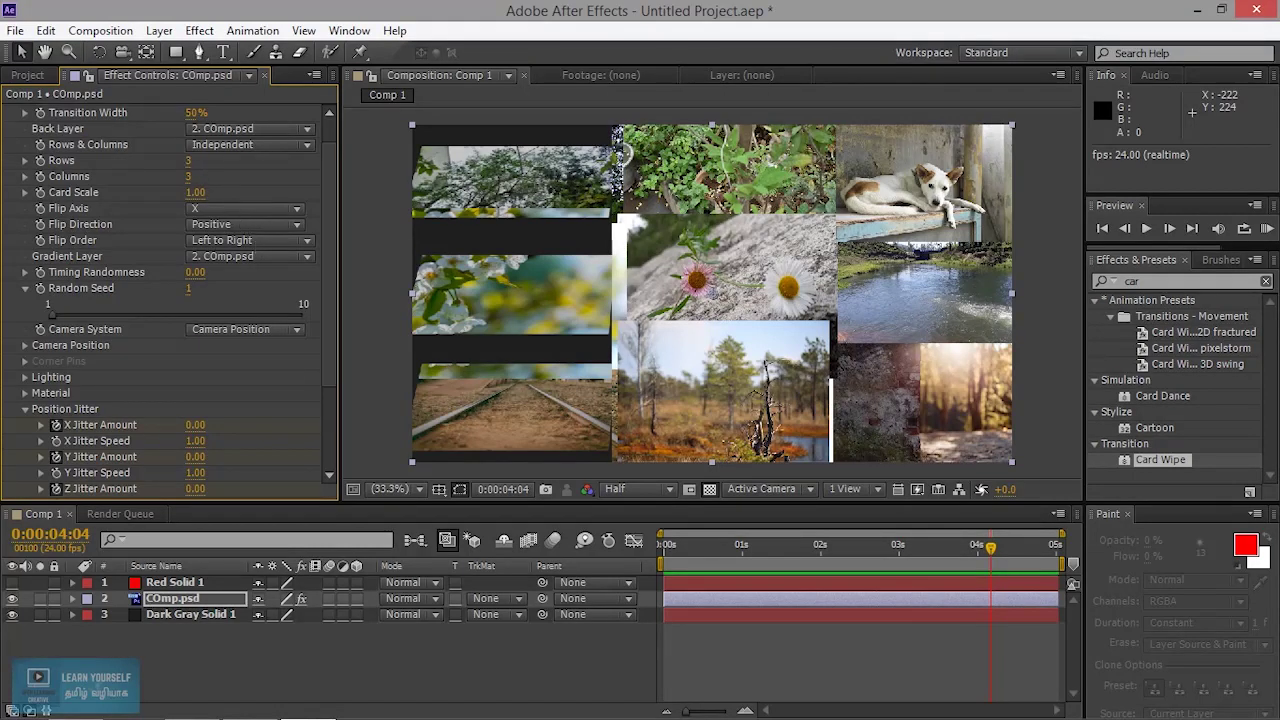
Move early in the transition and try a denser grid of 82 rows by 105 columns
{"action": "left_click_drag", "start_coordinate": [943, 545], "coordinate": [1087, 560]}
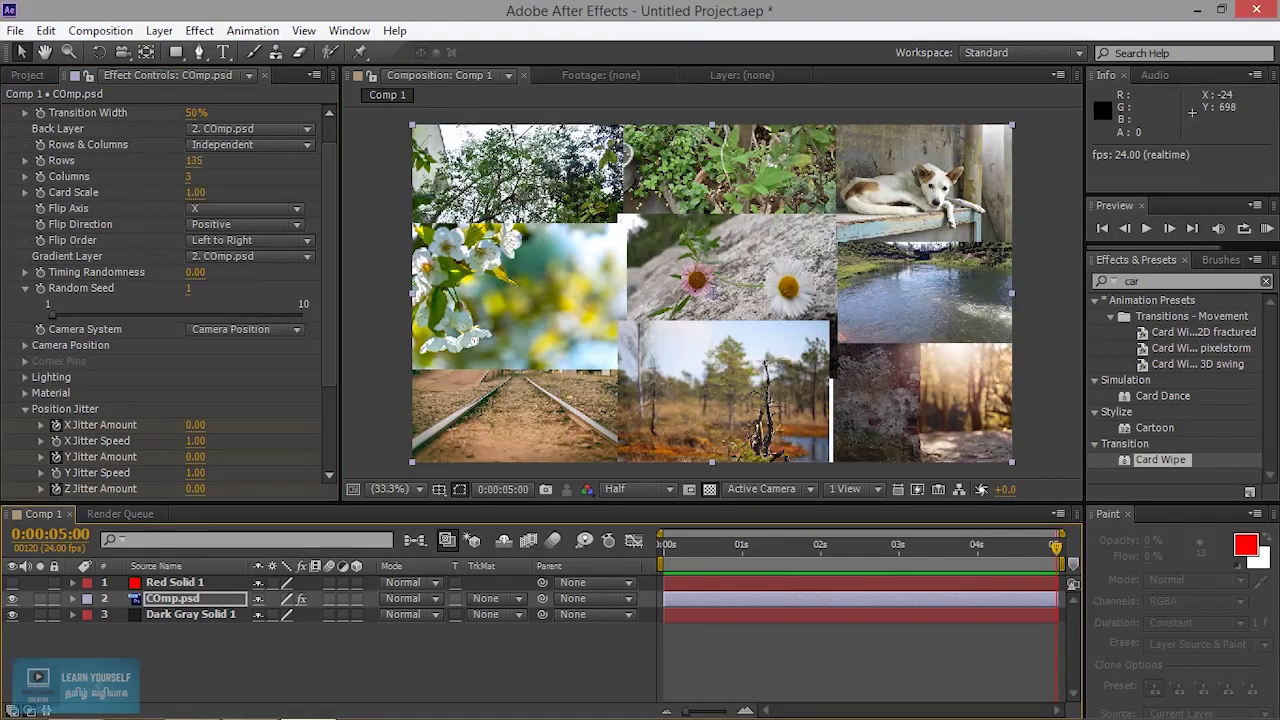
{"action": "left_click_drag", "start_coordinate": [785, 550], "coordinate": [740, 563]}
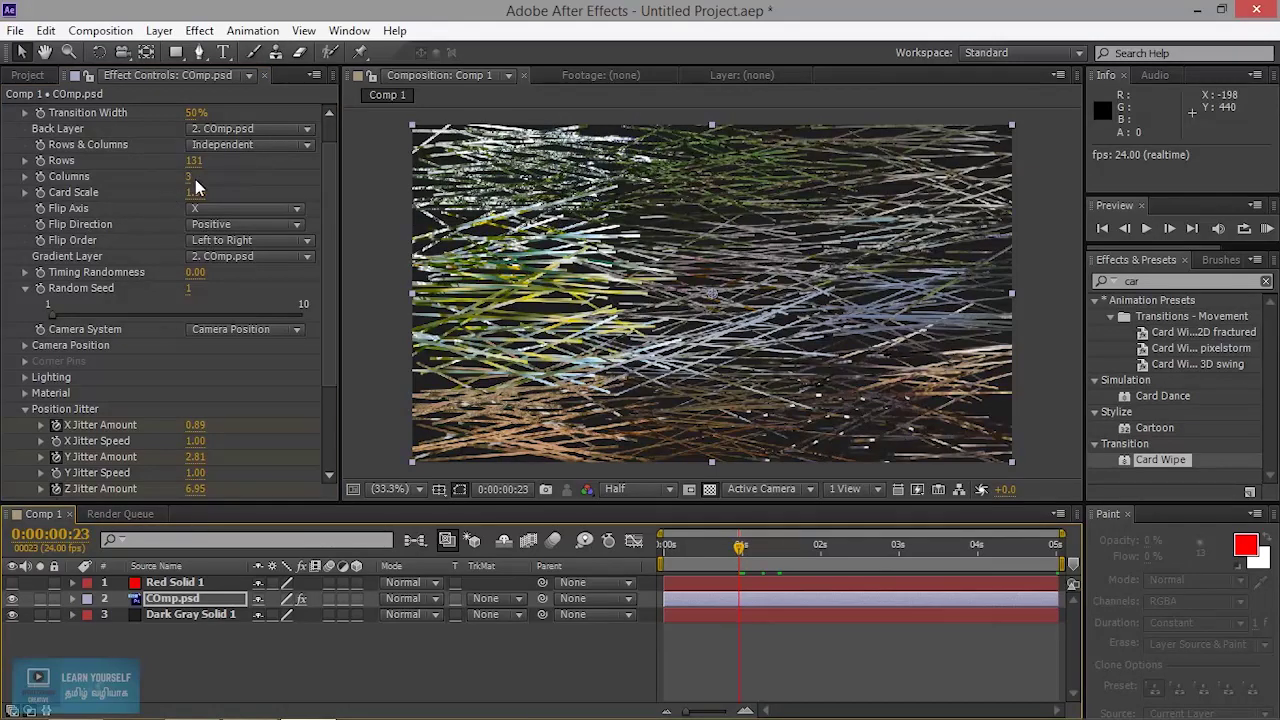
{"action": "left_click_drag", "start_coordinate": [189, 176], "coordinate": [260, 176]}
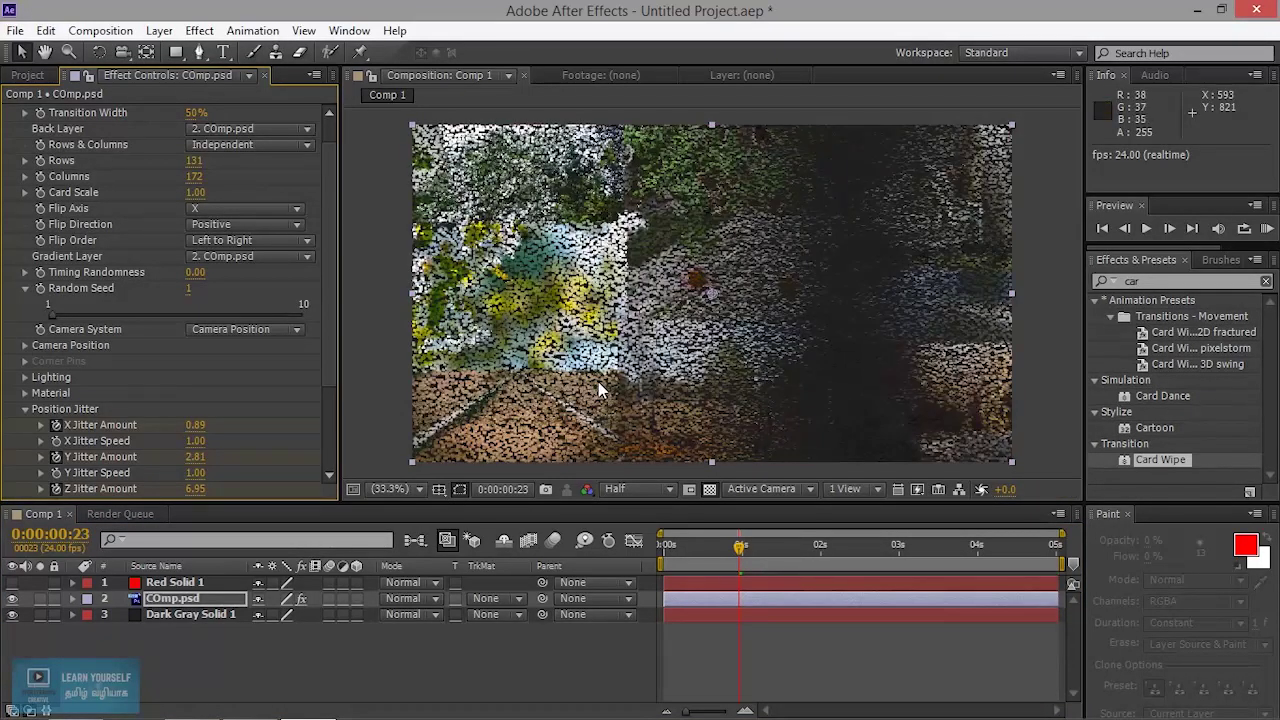
{"action": "scroll", "coordinate": [627, 344], "scroll_direction": "up", "scroll_amount": 3}
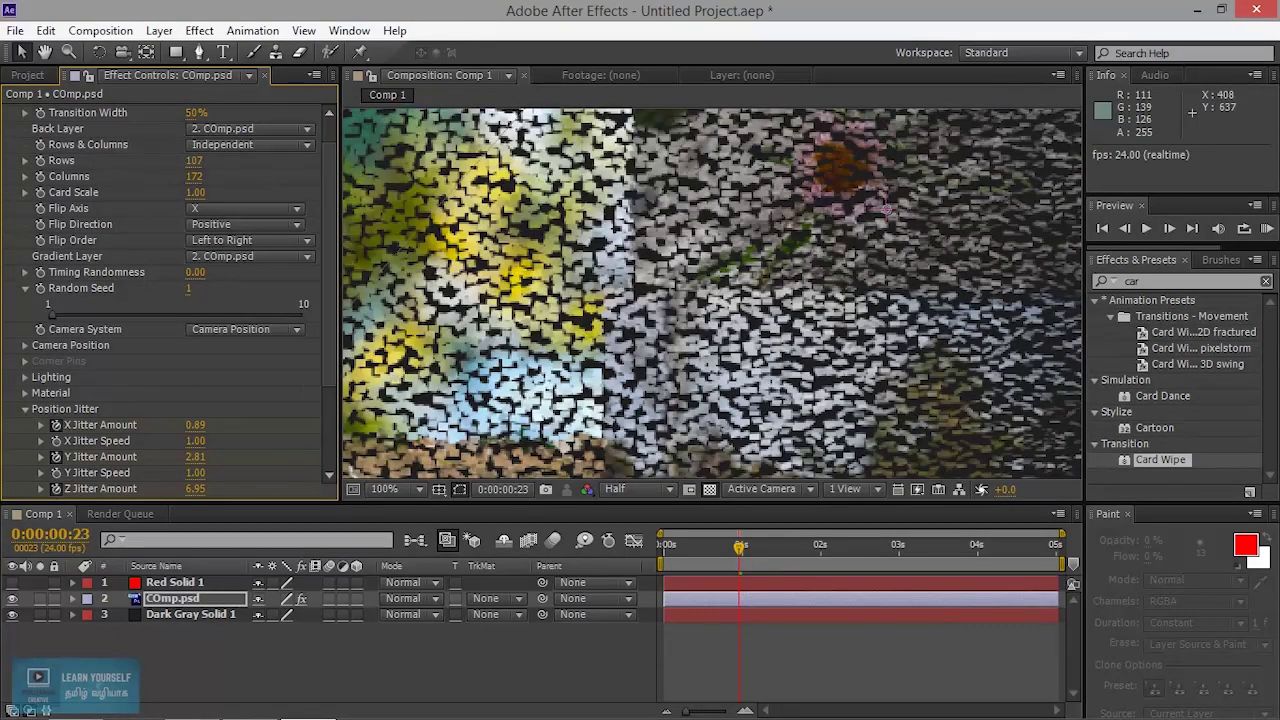
{"action": "left_click_drag", "start_coordinate": [190, 160], "coordinate": [172, 192]}
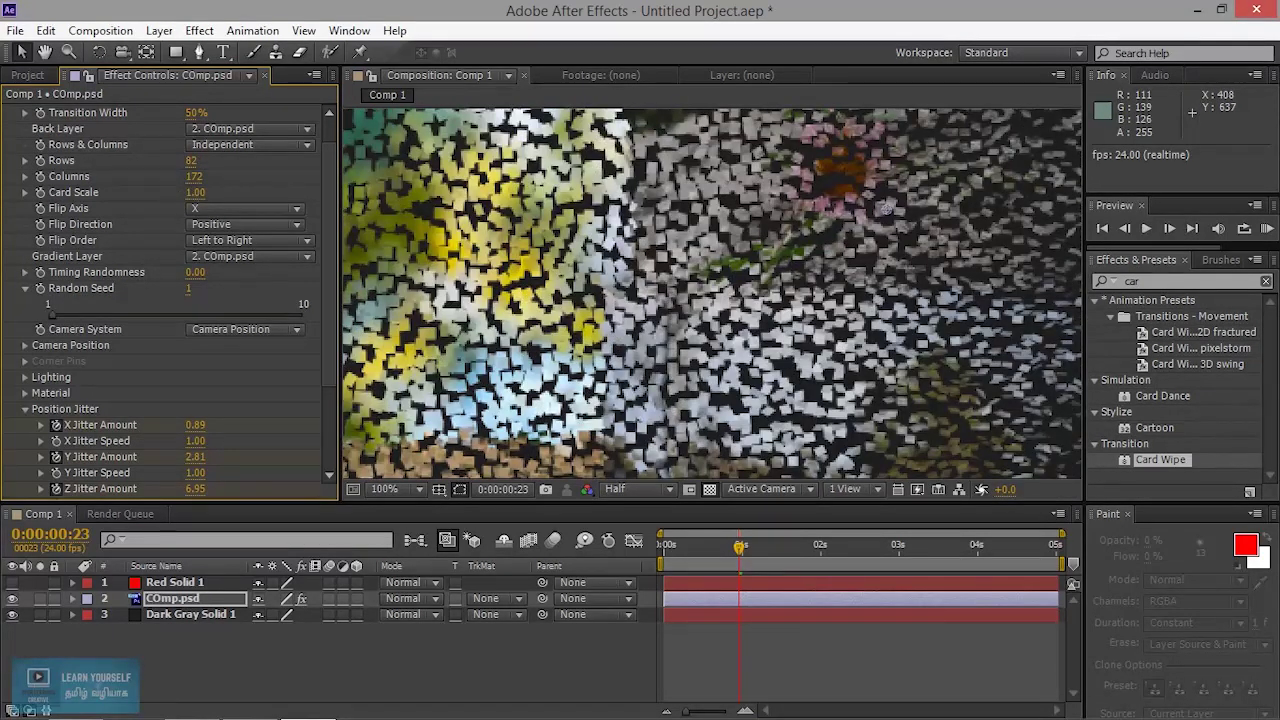
{"action": "left_click_drag", "start_coordinate": [193, 176], "coordinate": [236, 218]}
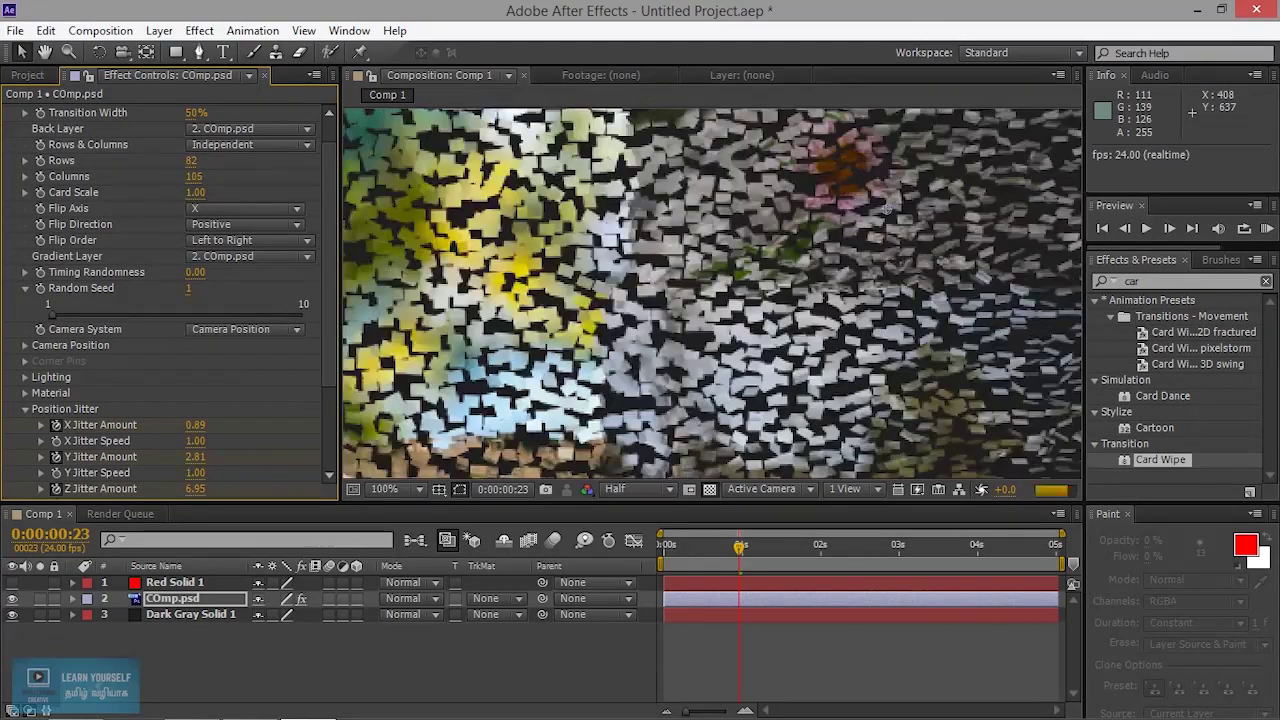
Settle the card grid at 17 rows by 31 columns and review the scatter from the start
{"action": "left_click_drag", "start_coordinate": [190, 176], "coordinate": [185, 176]}
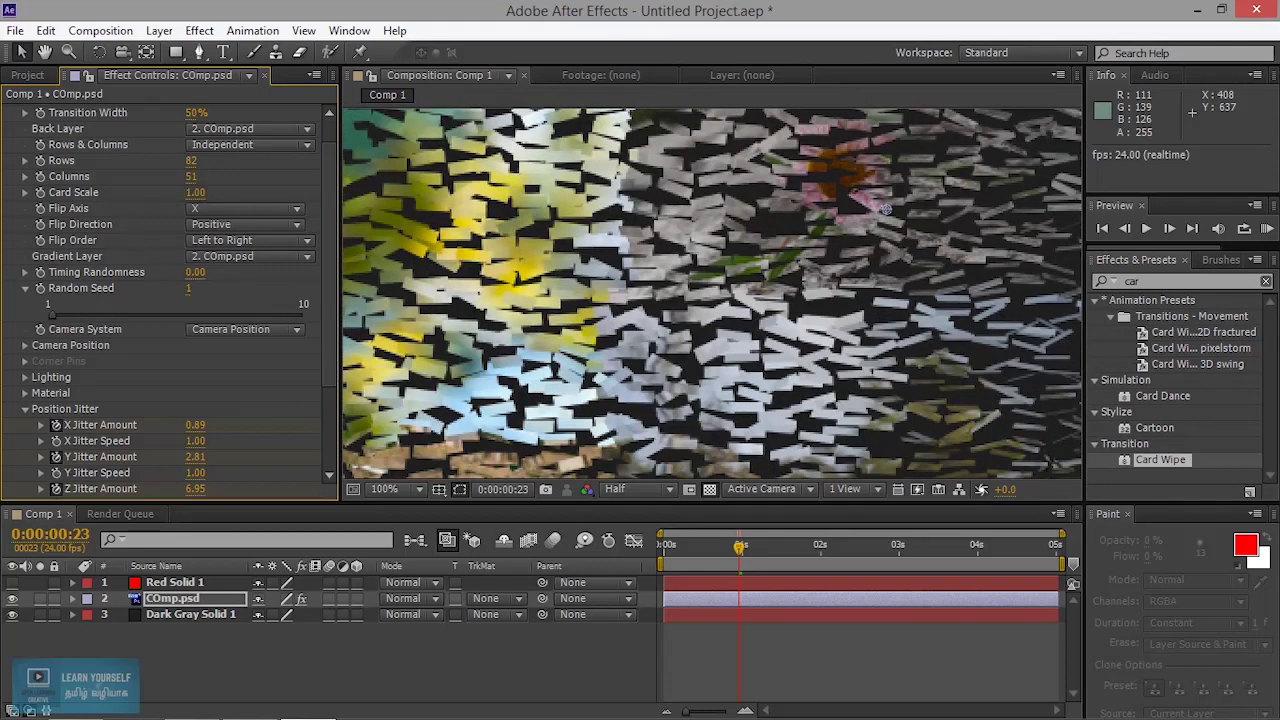
{"action": "left_click_drag", "start_coordinate": [190, 160], "coordinate": [160, 160]}
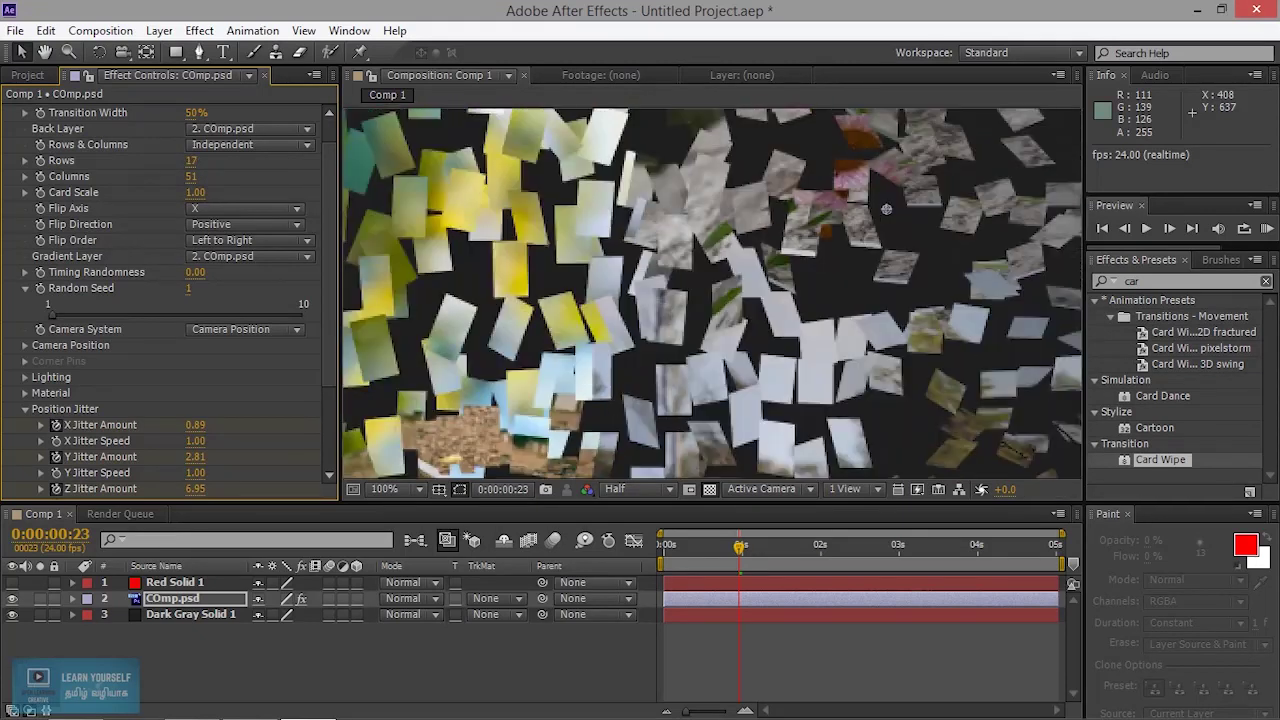
{"action": "left_click_drag", "start_coordinate": [190, 176], "coordinate": [170, 176]}
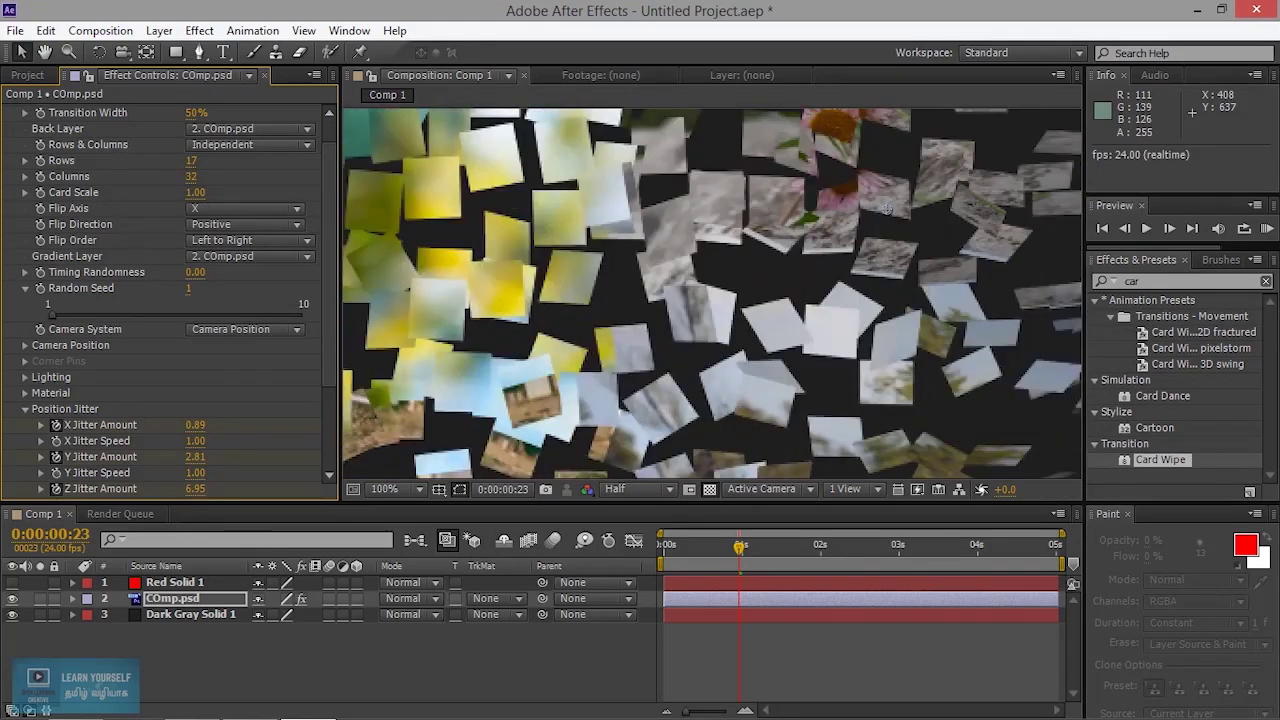
{"action": "scroll", "coordinate": [671, 343], "scroll_direction": "down", "scroll_amount": 8}
{"action": "scroll", "coordinate": [672, 345], "scroll_direction": "up", "scroll_amount": 6}
{"action": "scroll", "coordinate": [672, 352], "scroll_direction": "down", "scroll_amount": 2}
{"action": "scroll", "coordinate": [672, 352], "scroll_direction": "up", "scroll_amount": 2}
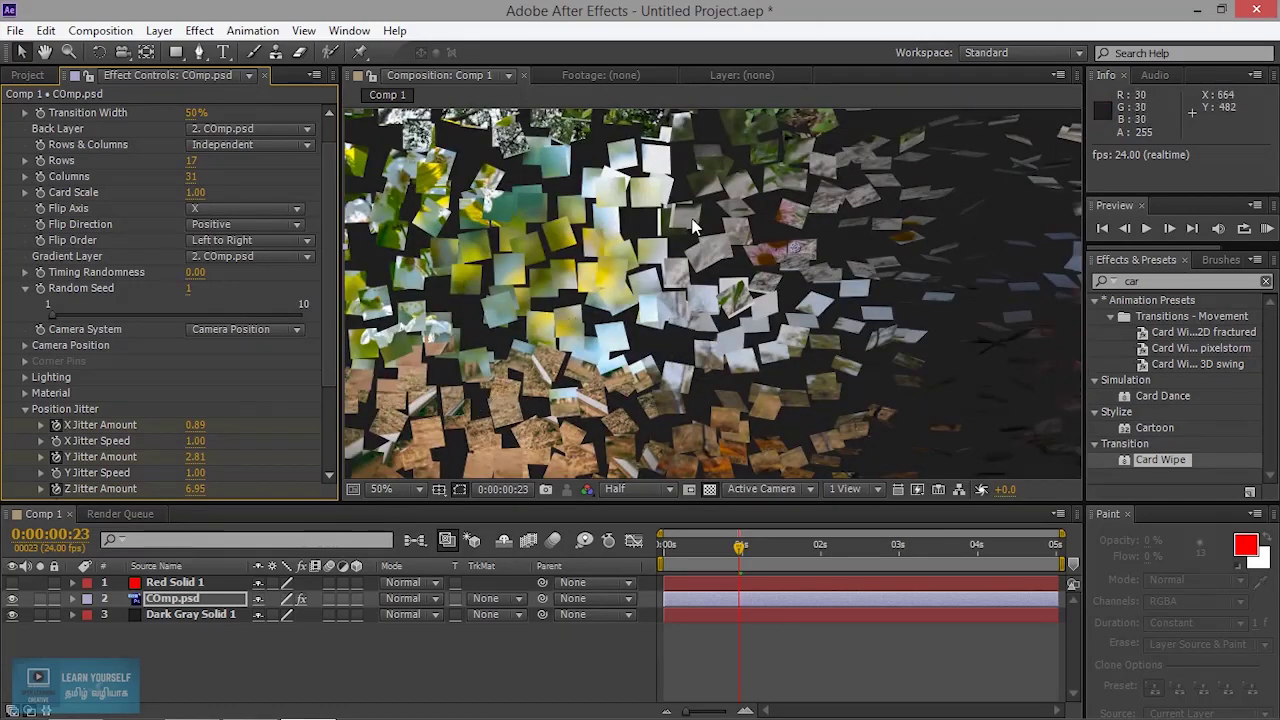
{"action": "mouse_move", "coordinate": [741, 562]}
{"action": "left_mouse_down"}
{"action": "mouse_move", "coordinate": [1017, 551]}
{"action": "mouse_move", "coordinate": [705, 557]}
{"action": "left_mouse_up"}
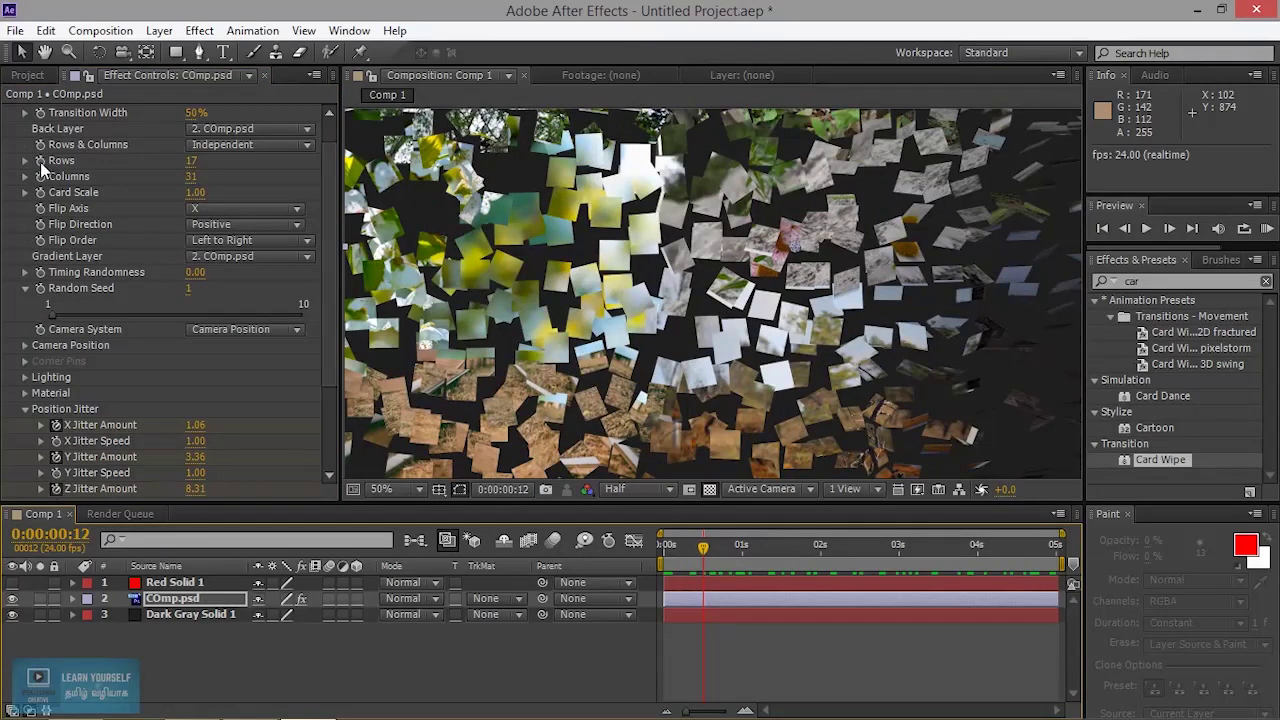
Keyframe Rows from 17 at the start, down to 6 at 0:00:01:17 and lower by 0:00:02:01
{"action": "mouse_move", "coordinate": [712, 560]}
{"action": "left_mouse_down"}
{"action": "mouse_move", "coordinate": [724, 561]}
{"action": "mouse_move", "coordinate": [709, 557]}
{"action": "left_mouse_up"}
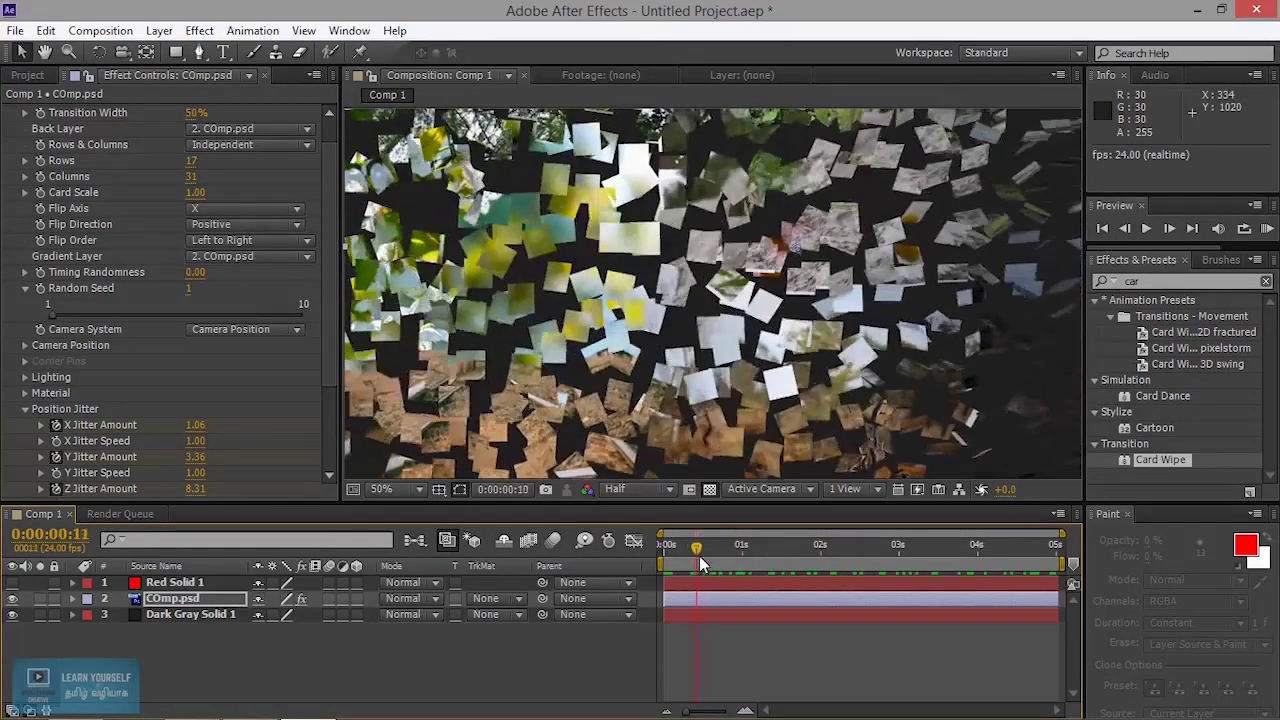
{"action": "left_click", "coordinate": [40, 161]}
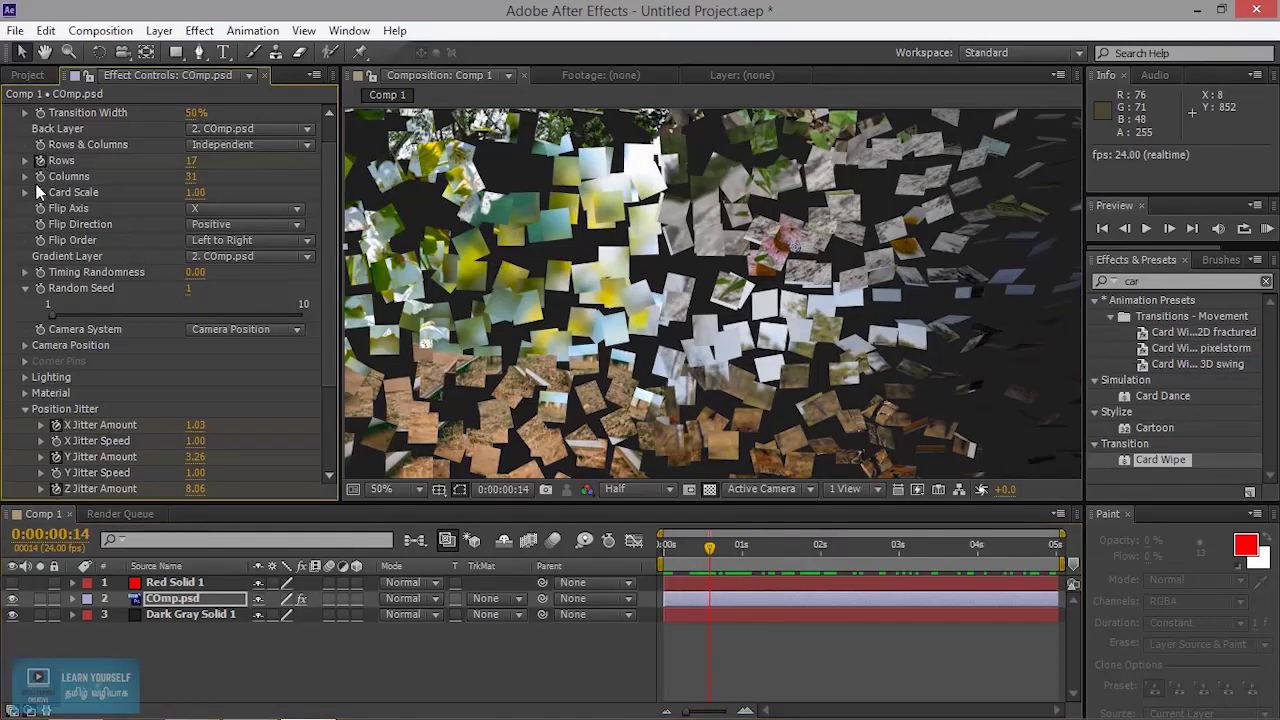
{"action": "left_click_drag", "start_coordinate": [709, 557], "coordinate": [797, 557]}
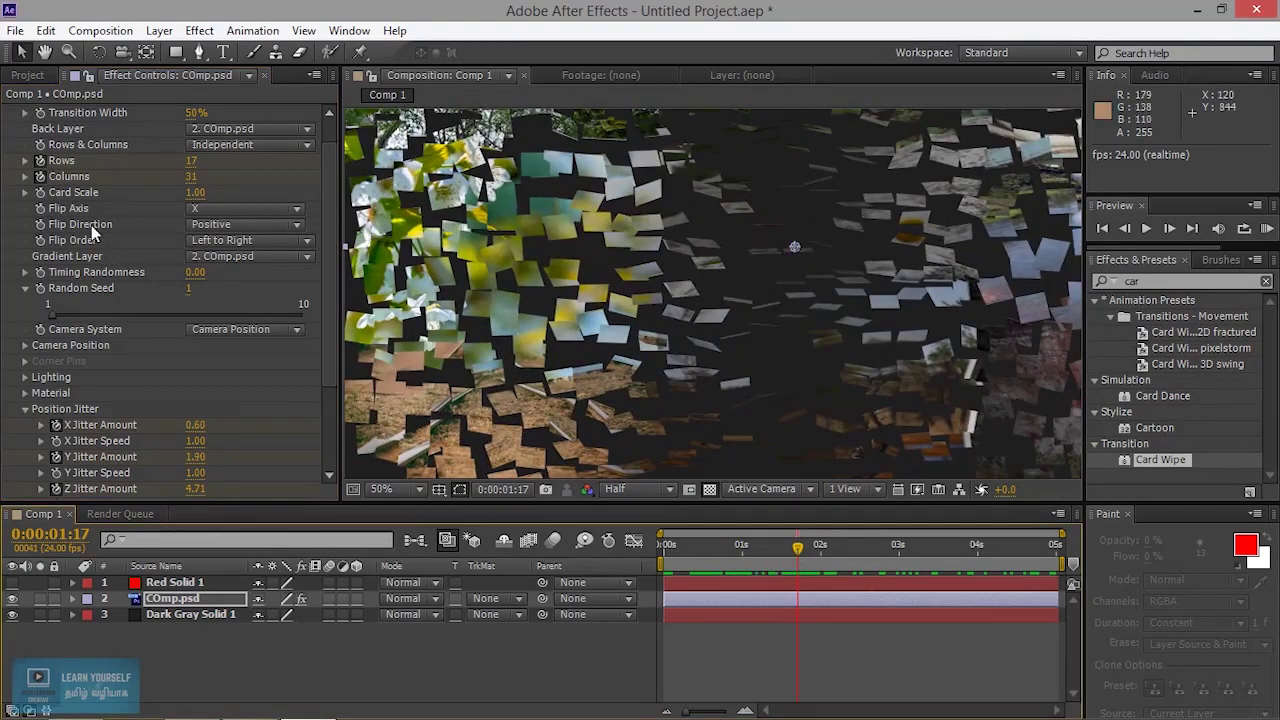
{"action": "mouse_move", "coordinate": [190, 160]}
{"action": "left_mouse_down"}
{"action": "mouse_move", "coordinate": [170, 160]}
{"action": "mouse_move", "coordinate": [180, 176]}
{"action": "left_mouse_up"}
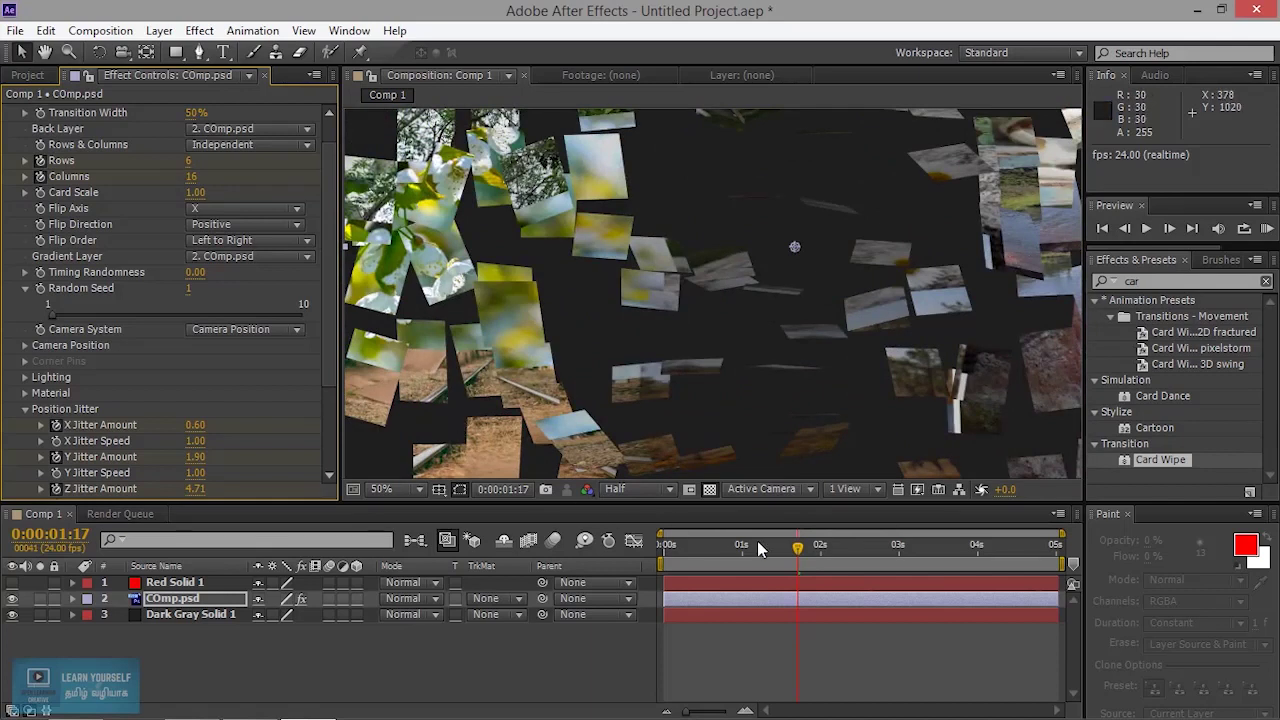
{"action": "left_click_drag", "start_coordinate": [810, 560], "coordinate": [822, 556]}
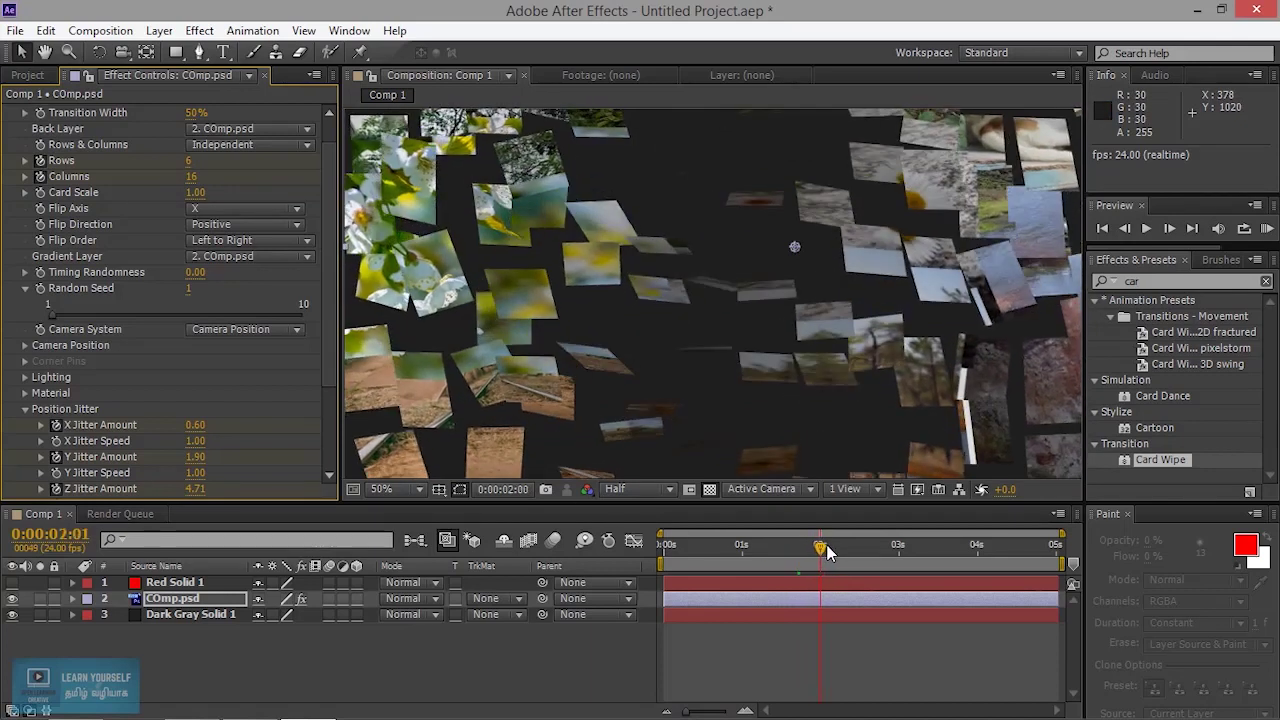
{"action": "left_click_drag", "start_coordinate": [188, 160], "coordinate": [186, 174]}
{"action": "type", "text": "3"}
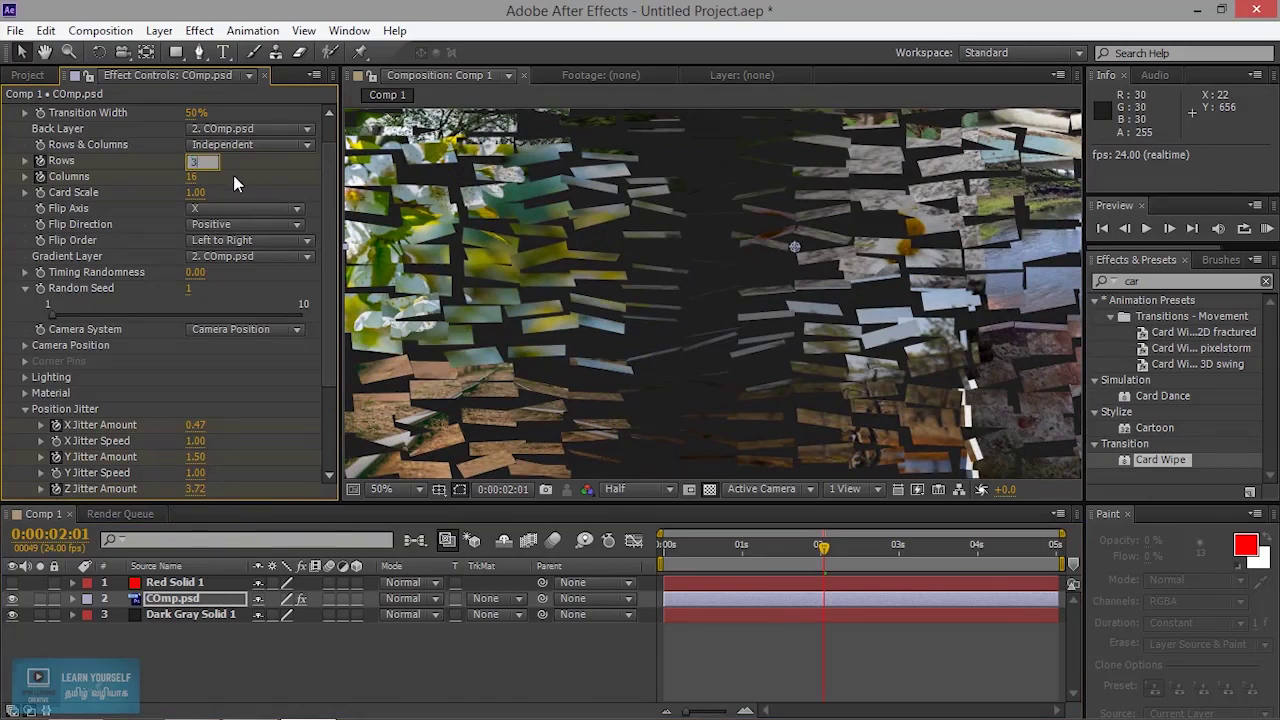
{"action": "key", "text": "Tab"}
{"action": "type", "text": "3"}
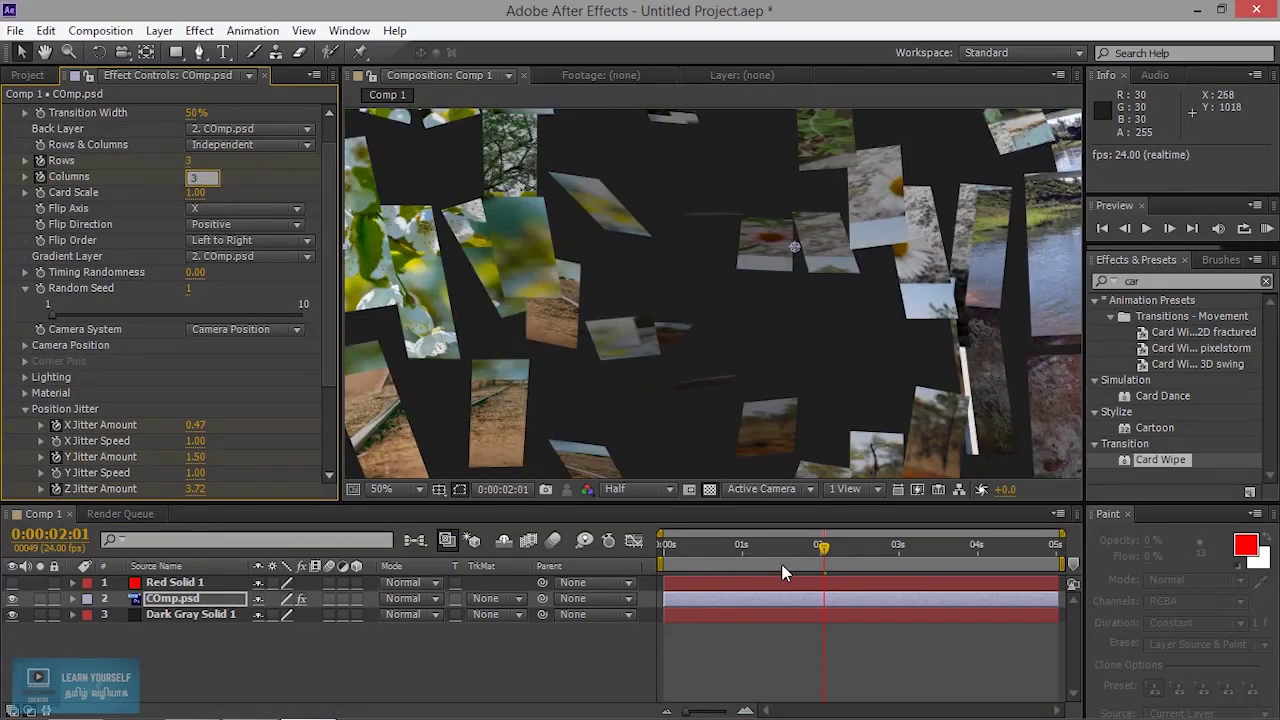
{"action": "left_click_drag", "start_coordinate": [828, 547], "coordinate": [665, 545]}
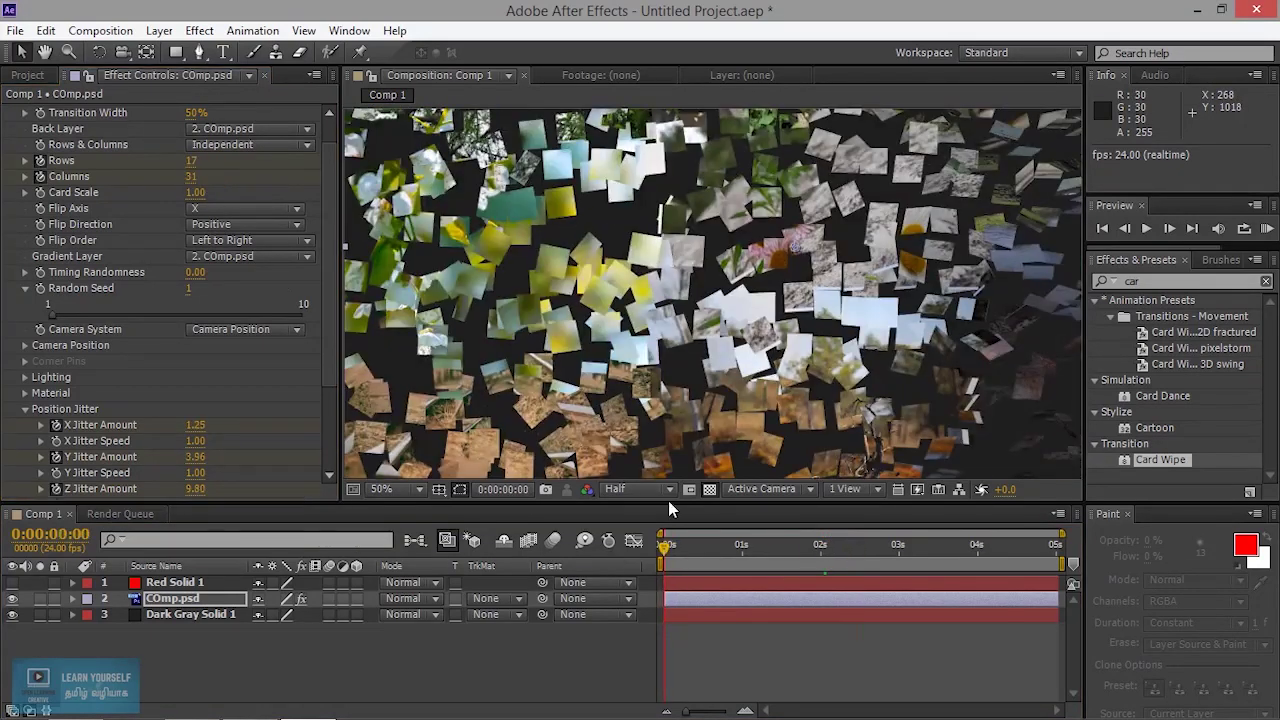
Preview the Card Wipe, stop at about two seconds, and set Columns to 3 for a 3-by-3 grid
{"action": "left_click", "coordinate": [1146, 228]}
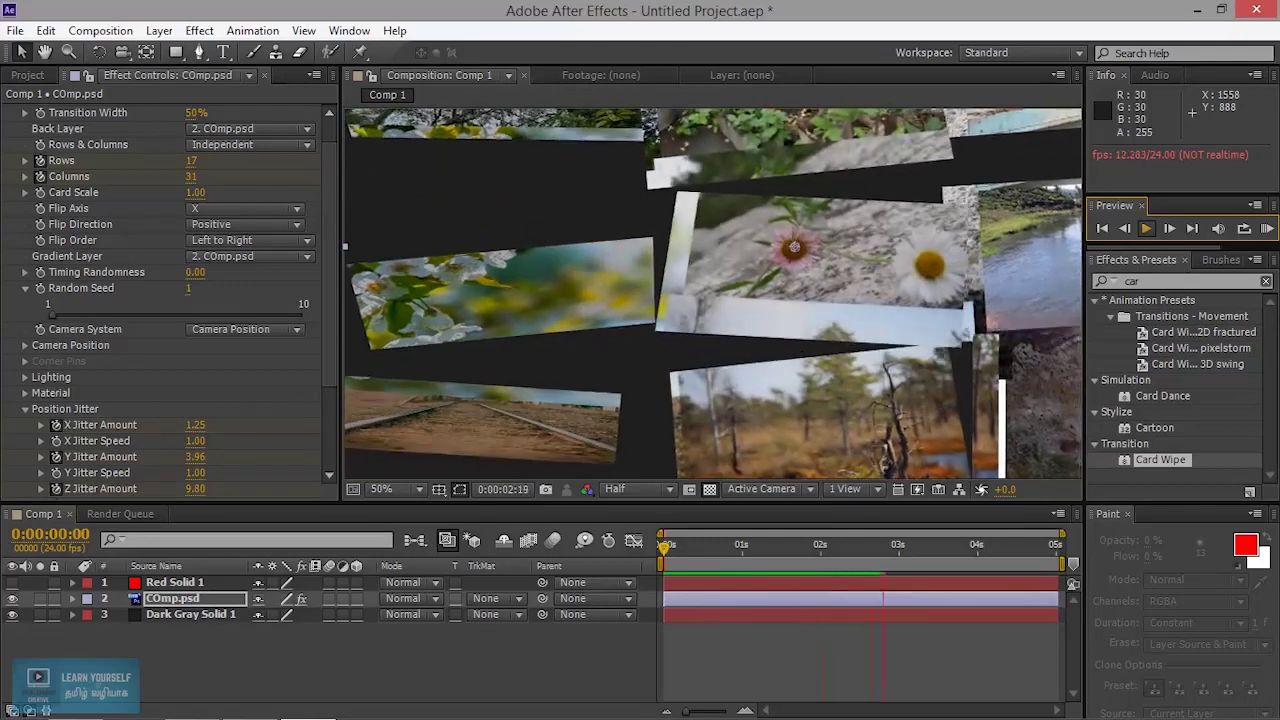
{"action": "left_click", "coordinate": [195, 161]}
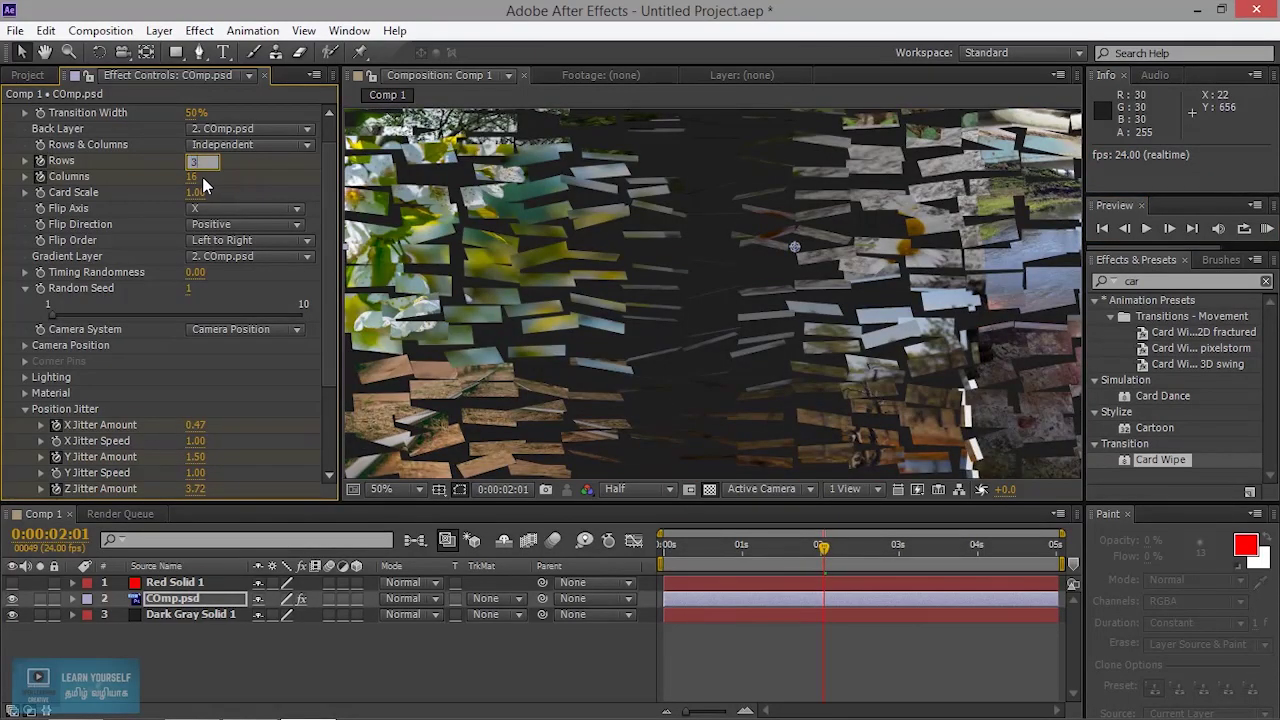
{"action": "type", "text": "3"}
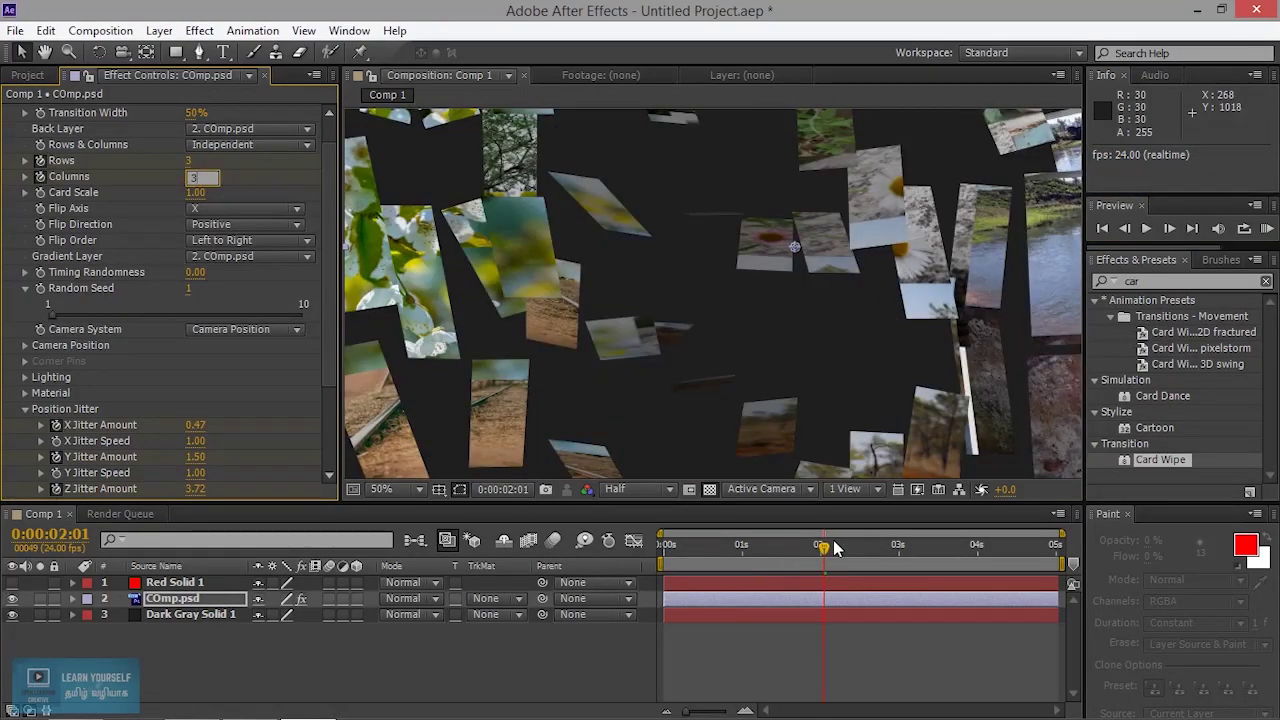